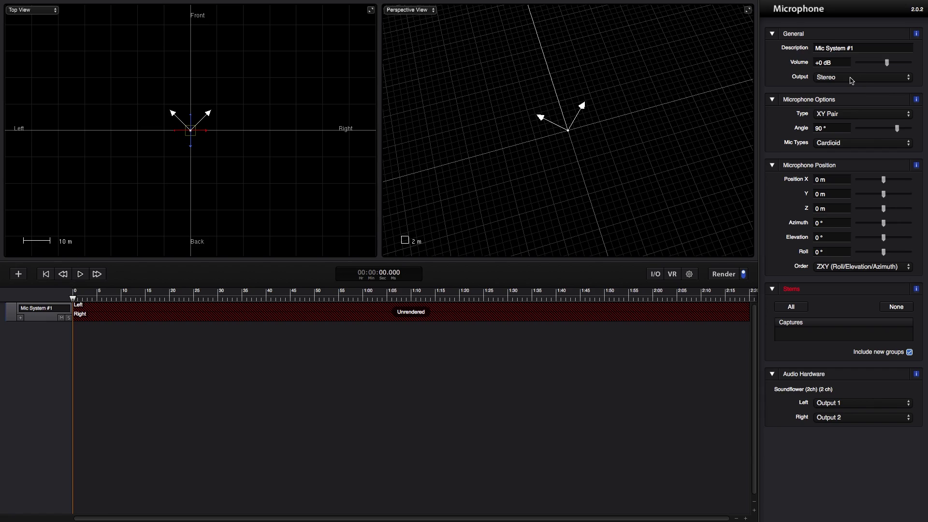
Set the microphone system's type to Blumlein Pair
{"action": "left_click", "coordinate": [840, 117]}
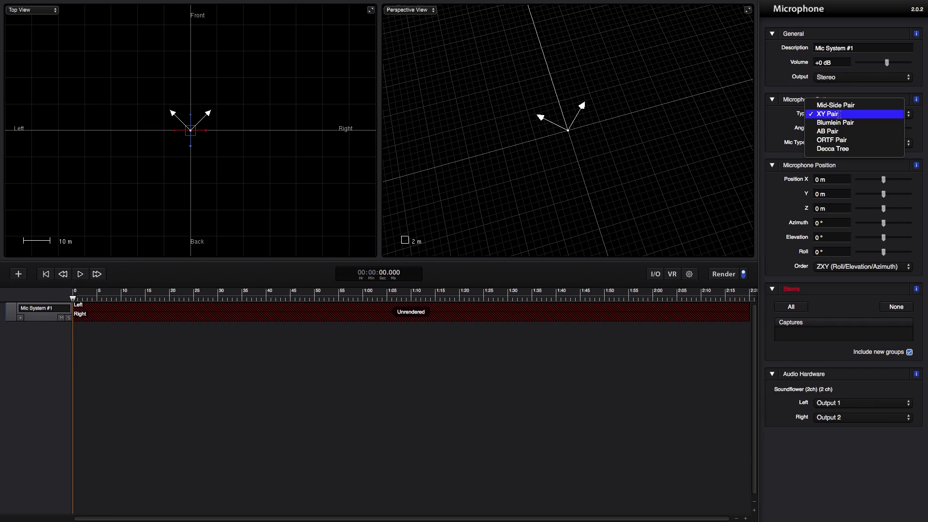
{"action": "left_click", "coordinate": [839, 123]}
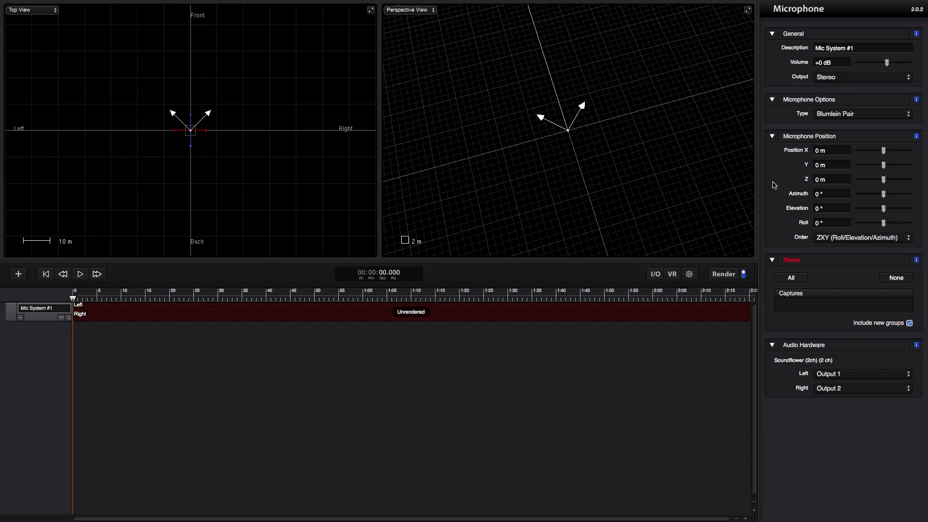
{"action": "left_click", "coordinate": [832, 121]}
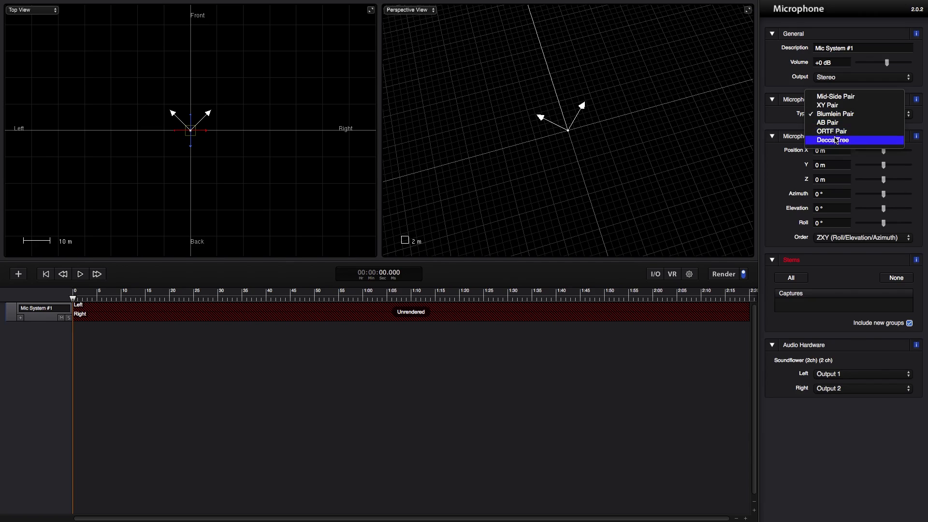
{"action": "left_click", "coordinate": [767, 174]}
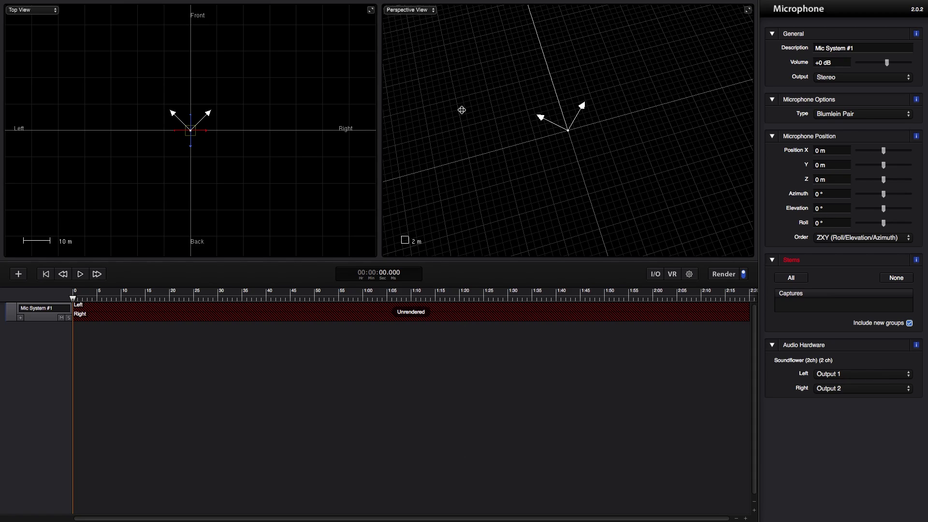
Add a particle emitter to the project and rename it "distant"
{"action": "left_click", "coordinate": [18, 274]}
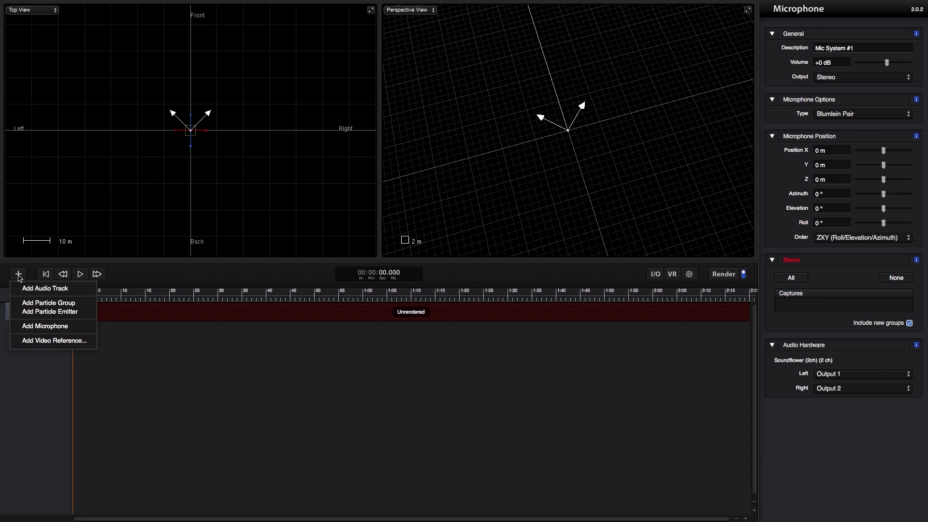
{"action": "left_click", "coordinate": [45, 311]}
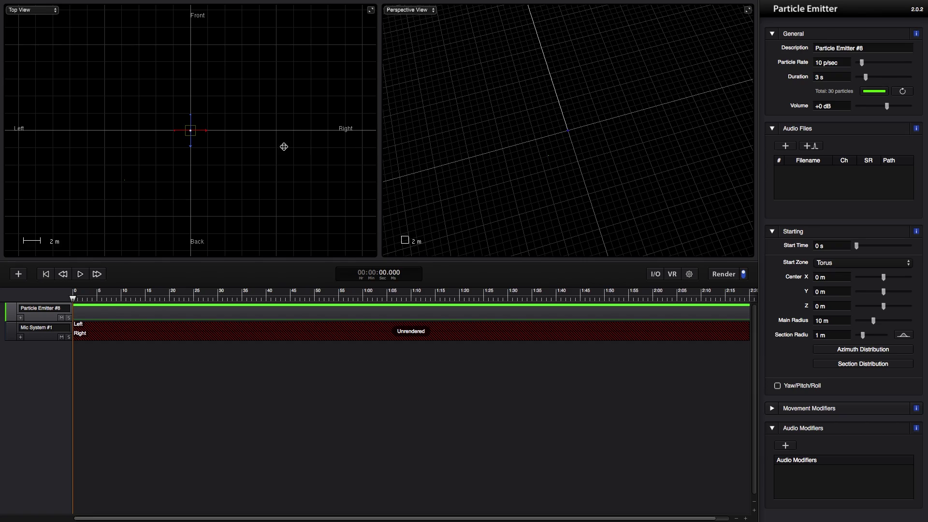
{"action": "left_click", "coordinate": [846, 48]}
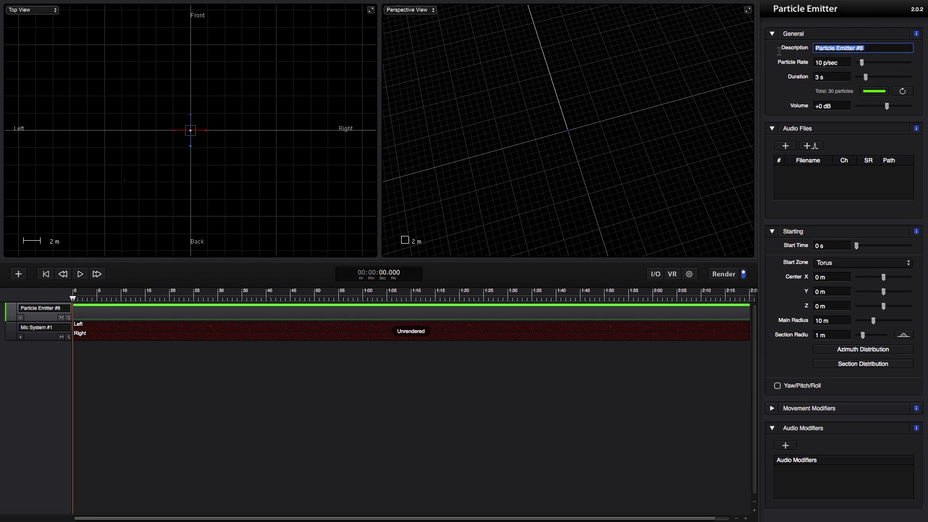
{"action": "type", "text": "distann"}
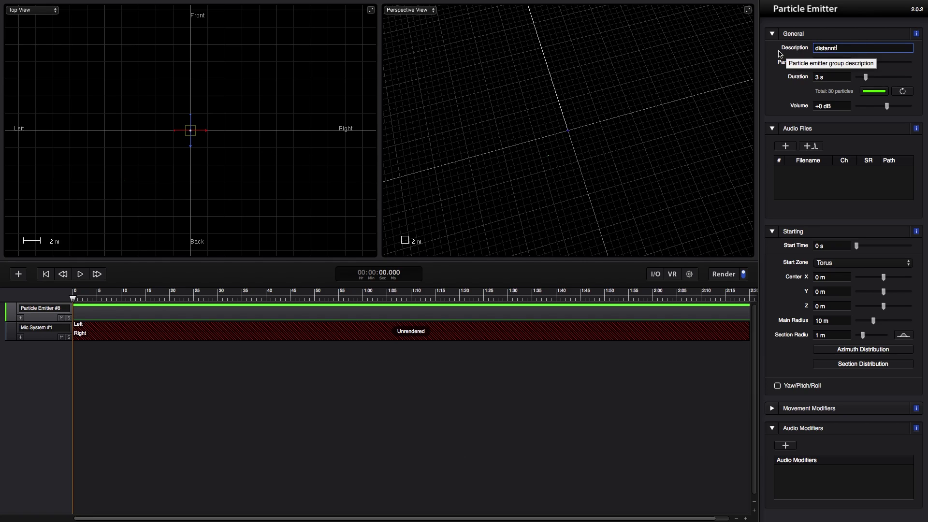
{"action": "key", "text": "BackSpace"}
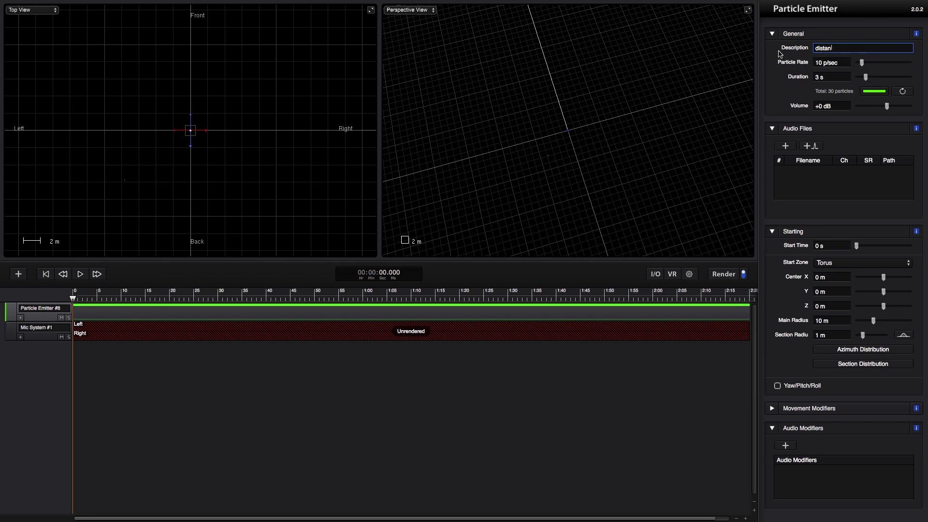
{"action": "key", "text": "Return"}
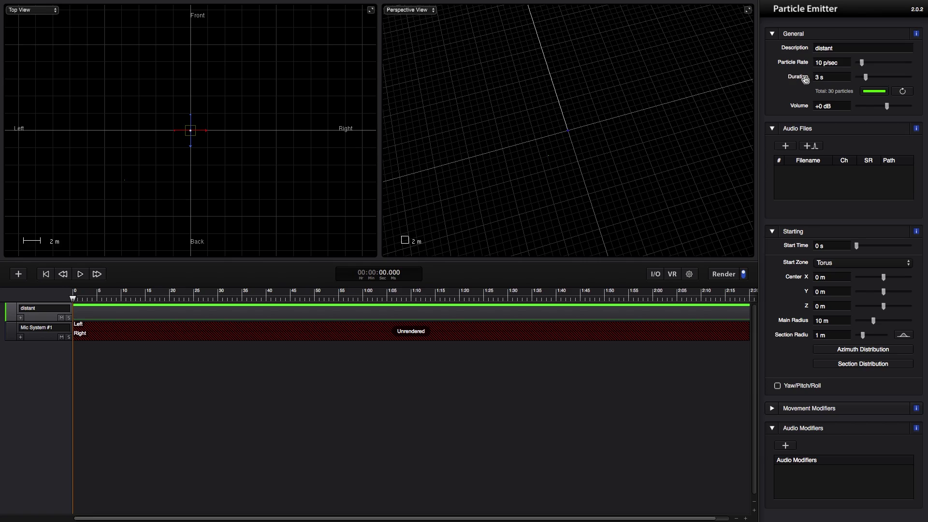
Set the distant emitter's duration to 60 s and scrub the timeline's first seconds to preview its particles
{"action": "left_click", "coordinate": [813, 77]}
{"action": "key", "text": "Return"}
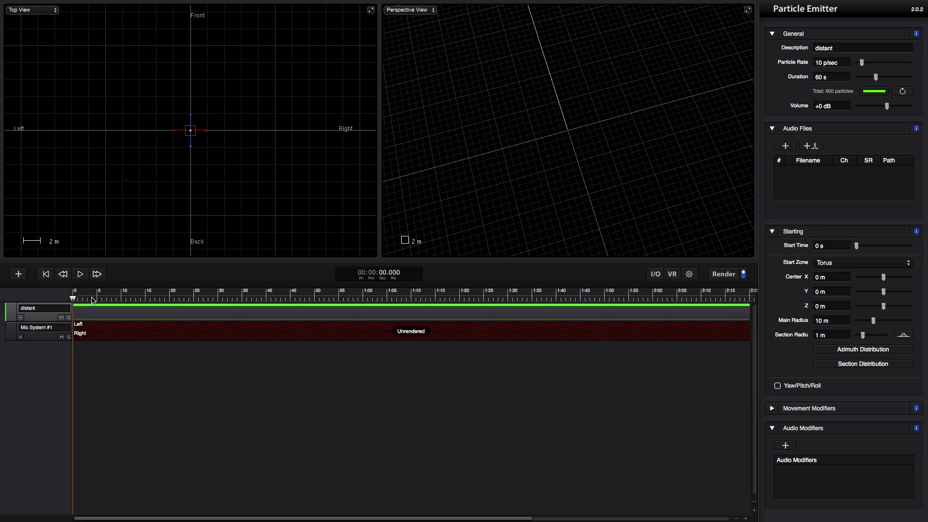
{"action": "mouse_move", "coordinate": [92, 299]}
{"action": "left_mouse_down"}
{"action": "mouse_move", "coordinate": [599, 302]}
{"action": "mouse_move", "coordinate": [85, 300]}
{"action": "left_mouse_up"}
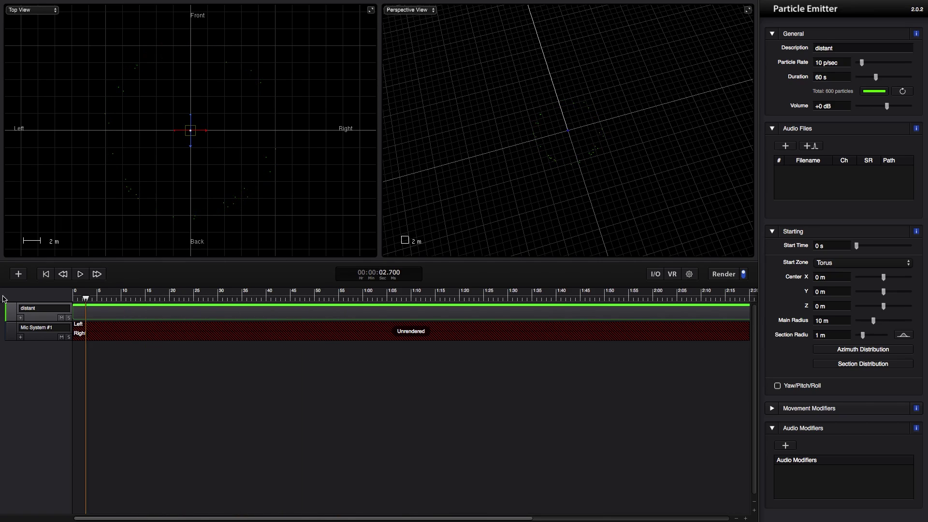
{"action": "left_click_drag", "start_coordinate": [2, 298], "coordinate": [2, 298]}
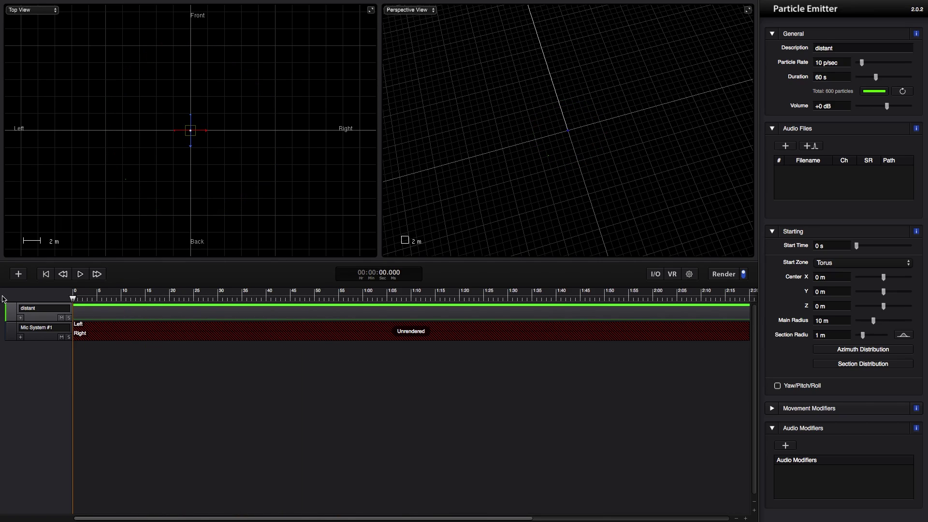
Start importing audio into the distant emitter and audition Armor Full Plate Impact 01-01.wav in the weapons folder
{"action": "left_click", "coordinate": [788, 147]}
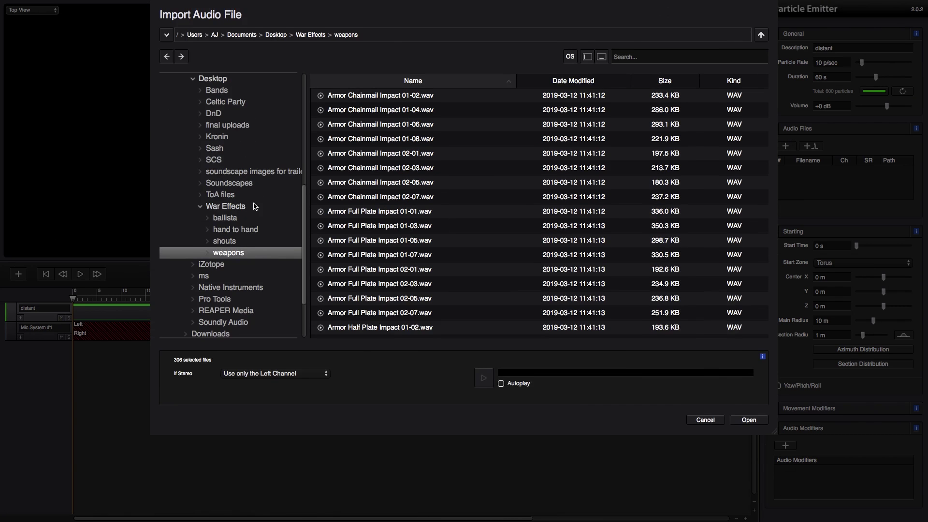
{"action": "left_click", "coordinate": [399, 216]}
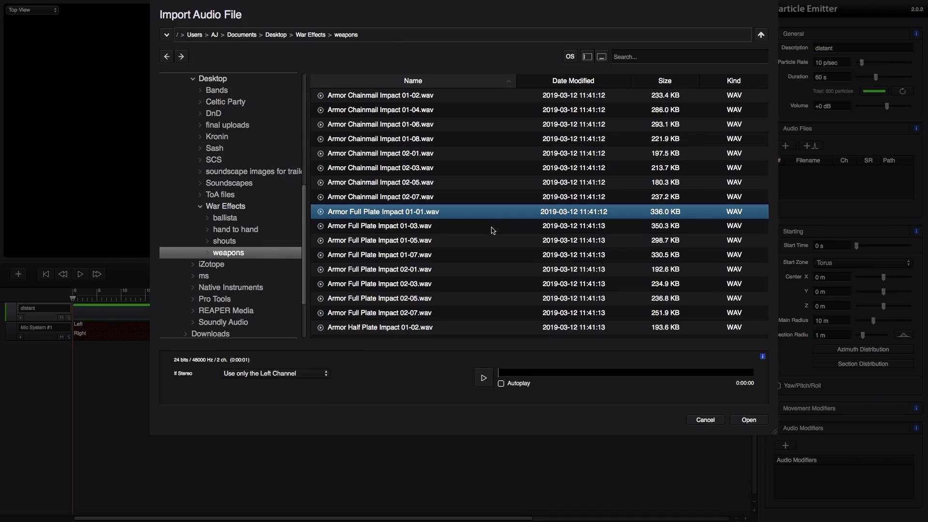
{"action": "left_click", "coordinate": [484, 379]}
Audition Armor Leather Impact 01-03, Bow Arrow Impact Flesh-05 and Crossbow Bolt Impact Flesh-05 from the weapons folder
{"action": "scroll", "coordinate": [464, 276], "scroll_direction": "down", "scroll_amount": 4}
{"action": "scroll", "coordinate": [464, 276], "scroll_direction": "down", "scroll_amount": 9}
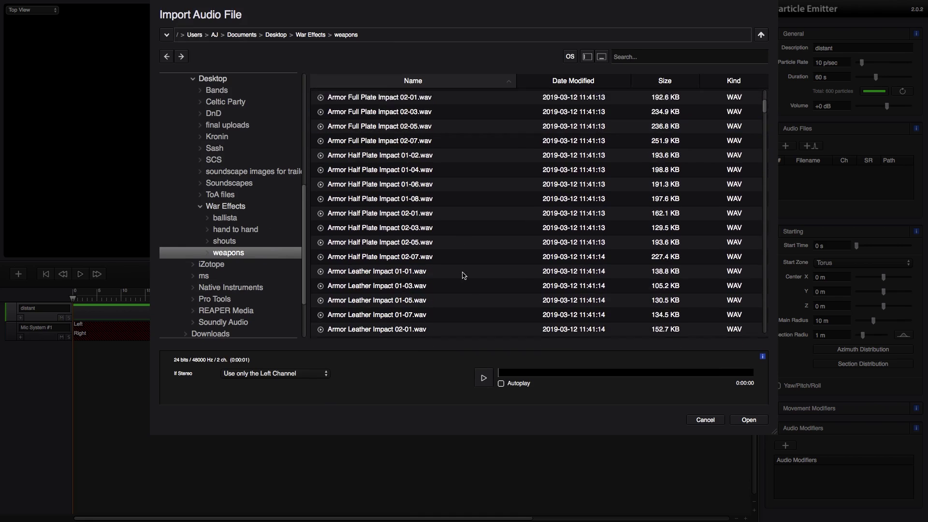
{"action": "left_click", "coordinate": [461, 272]}
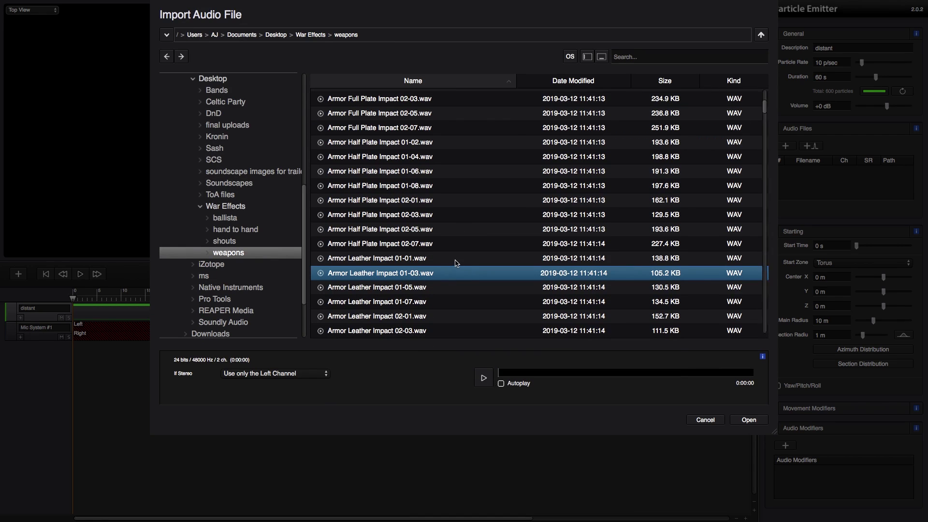
{"action": "scroll", "coordinate": [458, 266], "scroll_direction": "down", "scroll_amount": 10}
{"action": "left_click", "coordinate": [457, 264]}
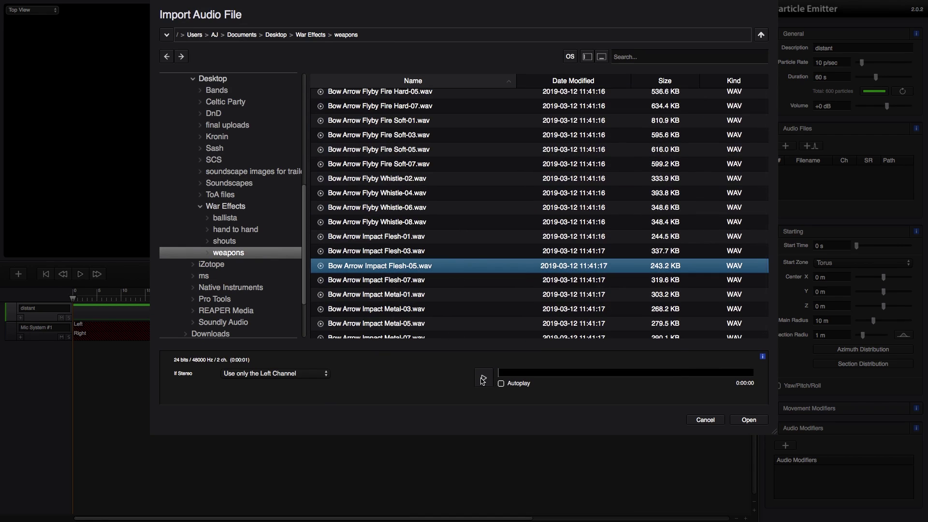
{"action": "scroll", "coordinate": [440, 286], "scroll_direction": "down", "scroll_amount": 3}
{"action": "scroll", "coordinate": [440, 286], "scroll_direction": "down", "scroll_amount": 7}
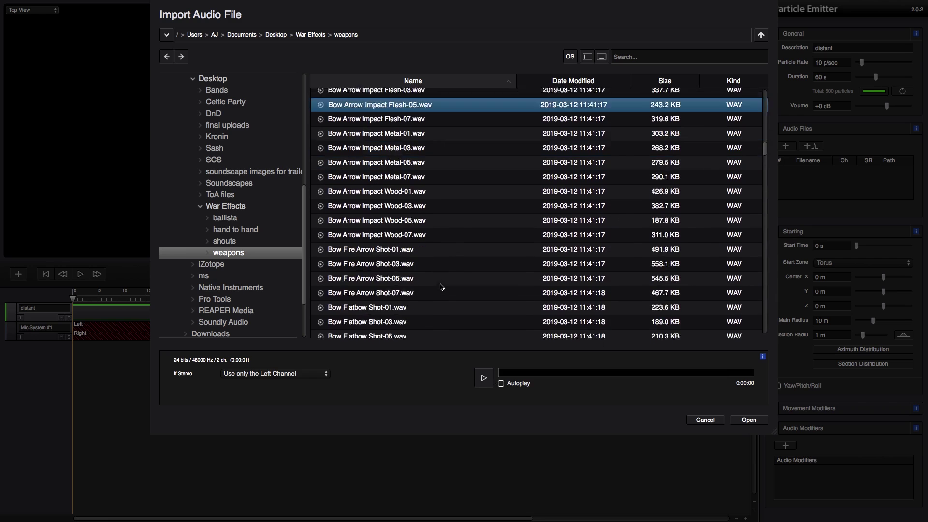
{"action": "left_click", "coordinate": [437, 283]}
{"action": "left_click", "coordinate": [479, 377]}
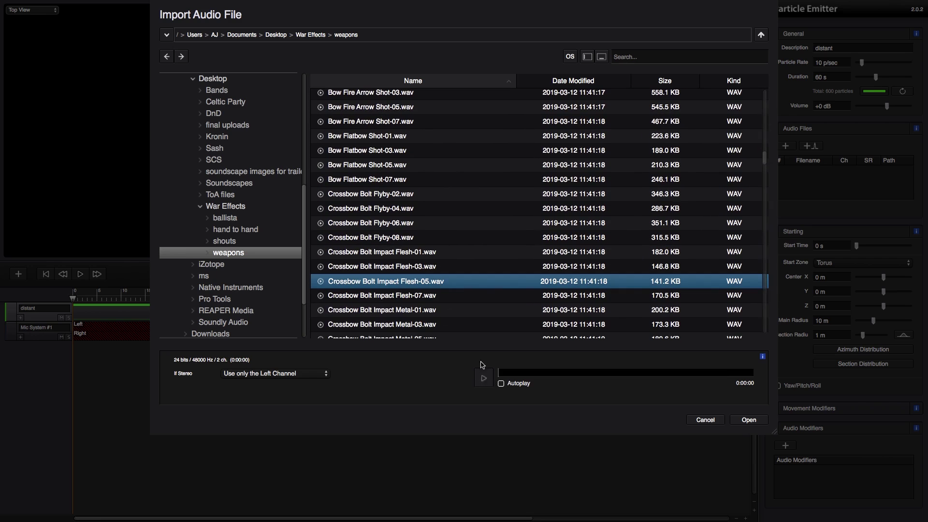
Find the Sabre Medium sounds further down the weapons folder and audition a hit and Sabre Medium Scrape-01.wav
{"action": "scroll", "coordinate": [753, 172], "scroll_direction": "down", "scroll_amount": 2}
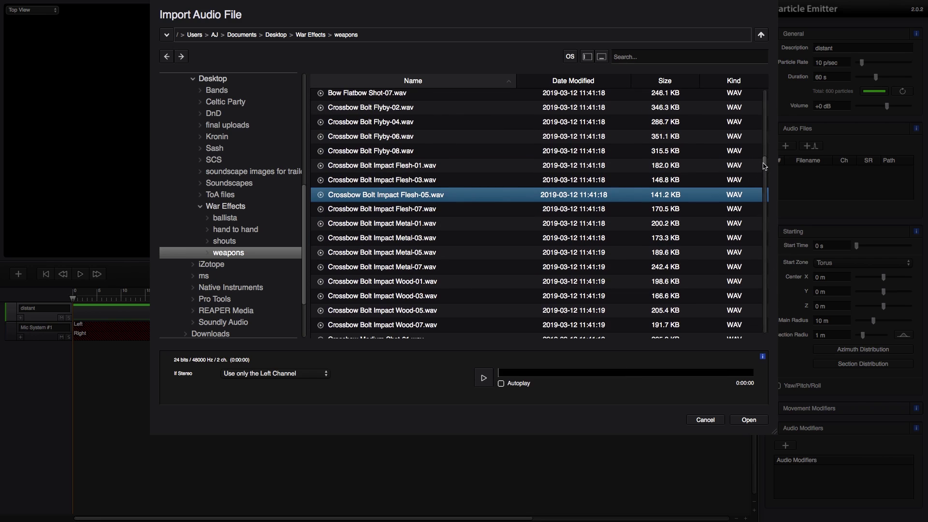
{"action": "left_click_drag", "start_coordinate": [764, 168], "coordinate": [763, 236]}
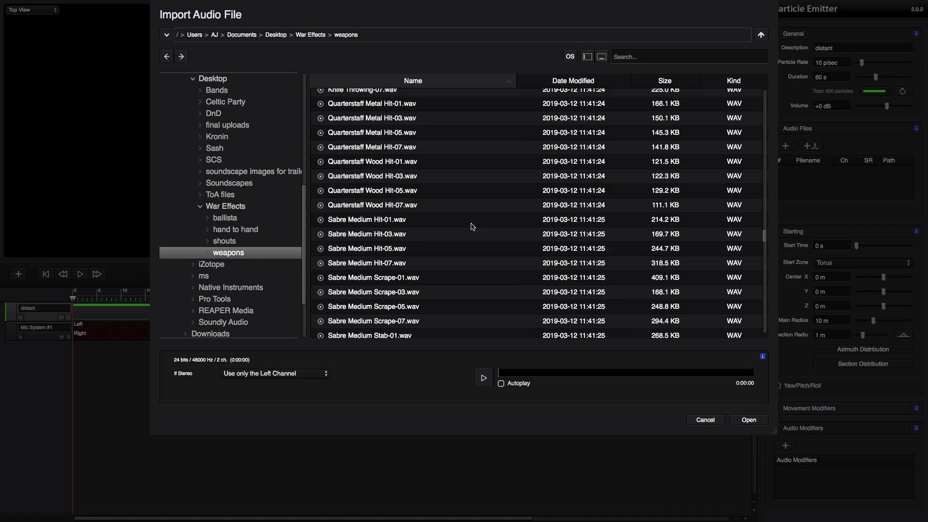
{"action": "left_click", "coordinate": [439, 232]}
{"action": "left_click", "coordinate": [483, 378]}
{"action": "key", "text": "Down"}
{"action": "key", "text": "Down"}
{"action": "key", "text": "Down"}
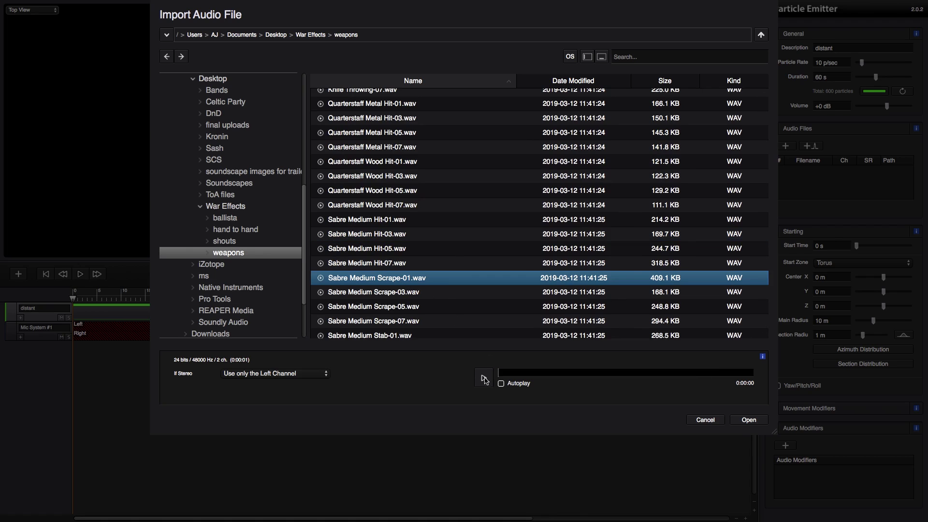
{"action": "left_click", "coordinate": [484, 378]}
Go back up through the quarterstaff hits and audition Knife Throwing-07.wav
{"action": "key", "text": "Up"}
{"action": "key", "text": "Up"}
{"action": "key", "text": "Up"}
{"action": "key", "text": "Up"}
{"action": "key", "text": "Up"}
{"action": "key", "text": "Up"}
{"action": "key", "text": "Up"}
{"action": "key", "text": "Up"}
{"action": "key", "text": "Up"}
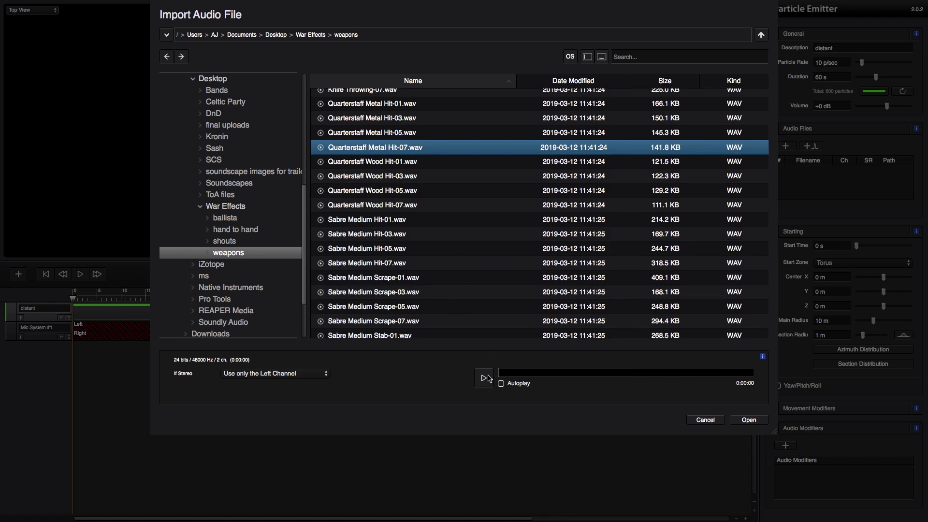
{"action": "key", "text": "Up"}
{"action": "key", "text": "Up"}
{"action": "key", "text": "Up"}
{"action": "key", "text": "Up"}
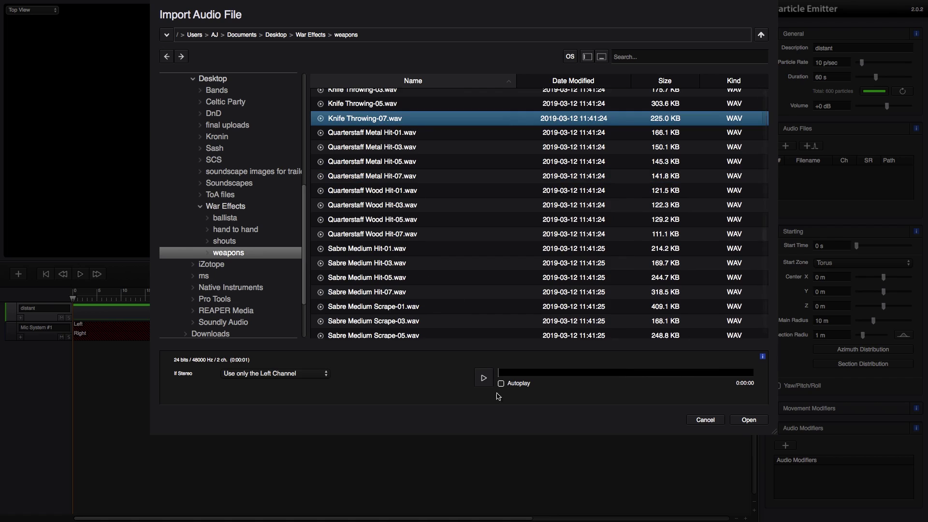
{"action": "left_click", "coordinate": [484, 378]}
Audition Sabre Small Stab-05.wav and import it into the distant emitter with both stereo channels
{"action": "scroll", "coordinate": [459, 309], "scroll_direction": "down", "scroll_amount": 5}
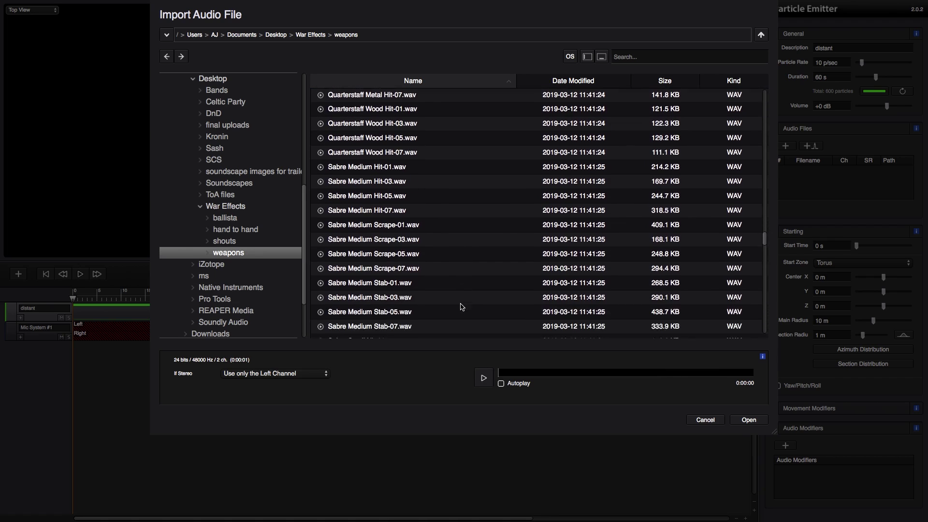
{"action": "scroll", "coordinate": [435, 301], "scroll_direction": "down", "scroll_amount": 2}
{"action": "left_click", "coordinate": [382, 275]}
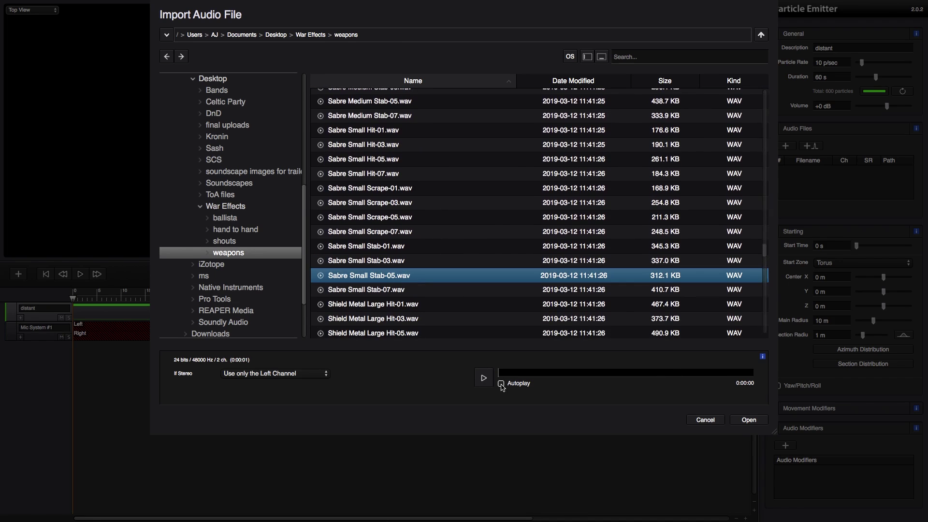
{"action": "left_click", "coordinate": [483, 377]}
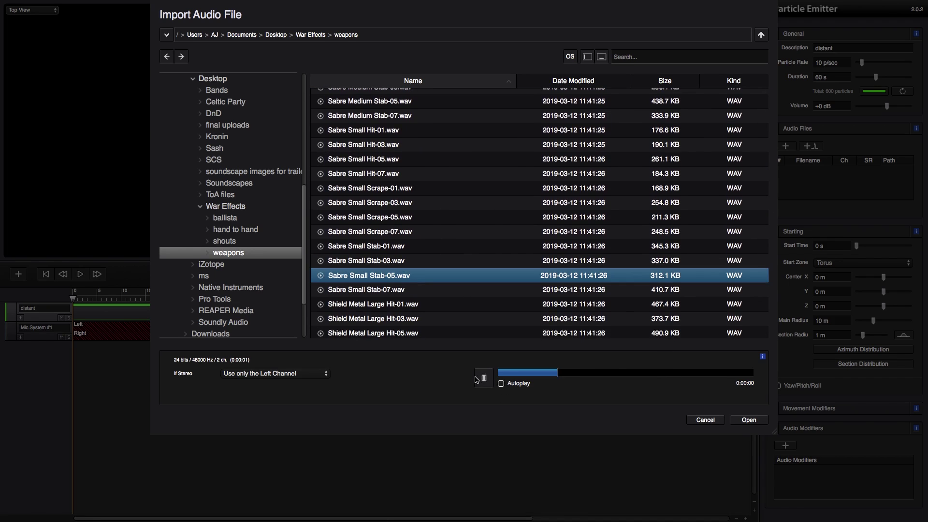
{"action": "left_click", "coordinate": [271, 376]}
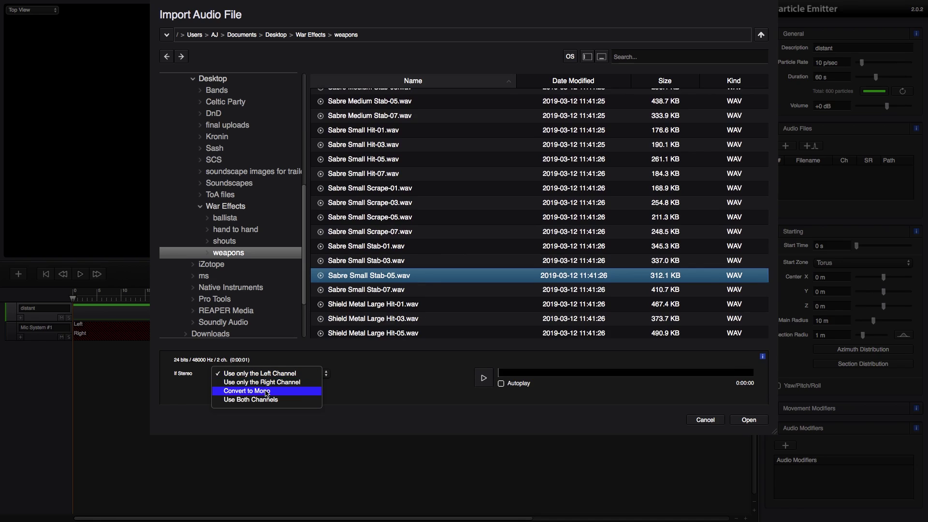
{"action": "left_click", "coordinate": [267, 391]}
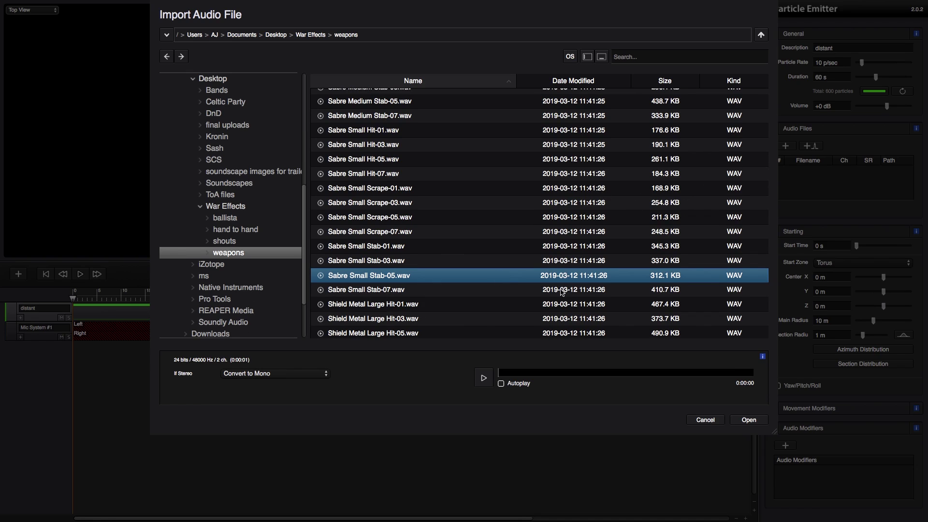
{"action": "left_click", "coordinate": [747, 420]}
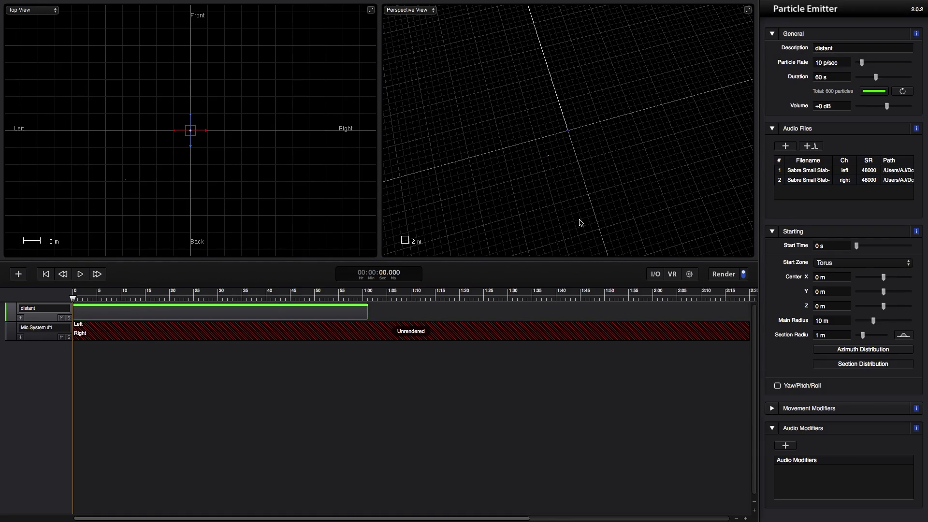
Remove both Sabre Small Stab entries from the distant emitter's audio files
{"action": "mouse_move", "coordinate": [802, 194]}
{"action": "left_click", "coordinate": [891, 173]}
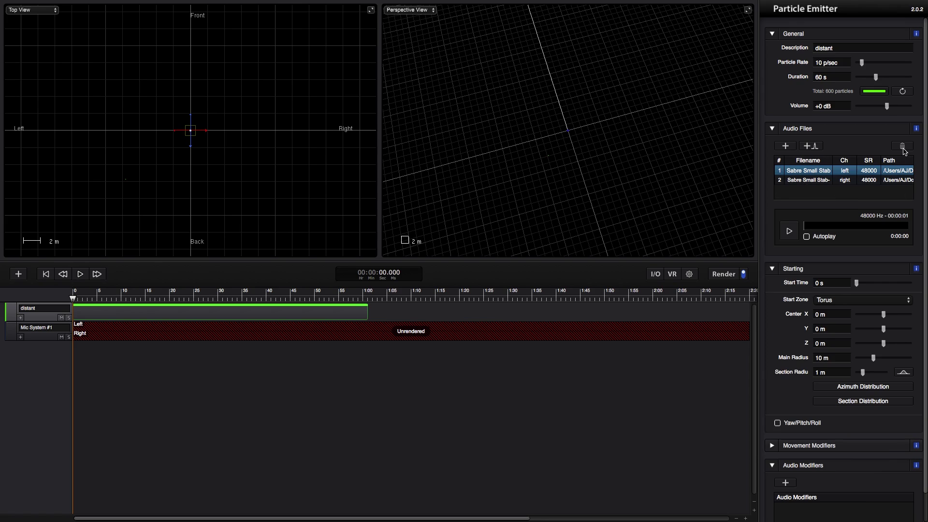
{"action": "left_click", "coordinate": [904, 149]}
{"action": "left_click", "coordinate": [895, 171]}
{"action": "left_click", "coordinate": [902, 147]}
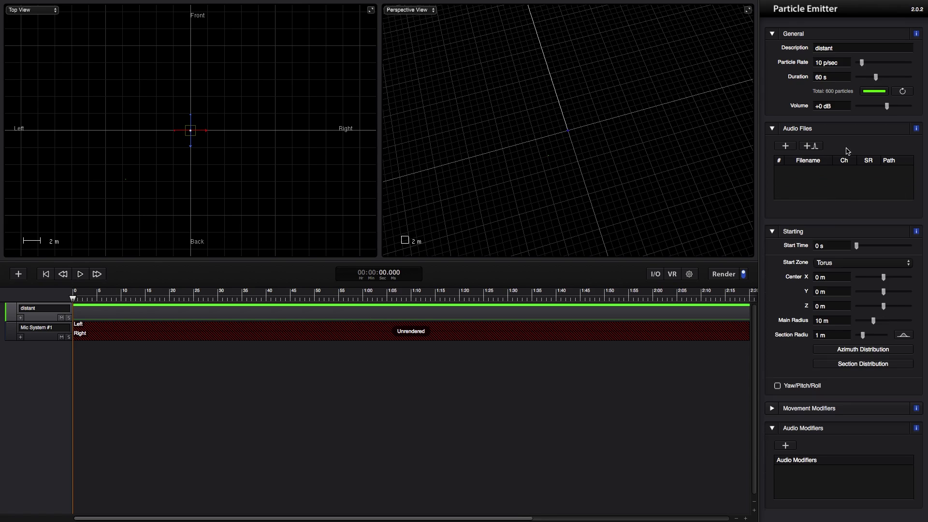
Import every file in the weapons folder into the distant emitter, using both stereo channels
{"action": "left_click", "coordinate": [789, 148]}
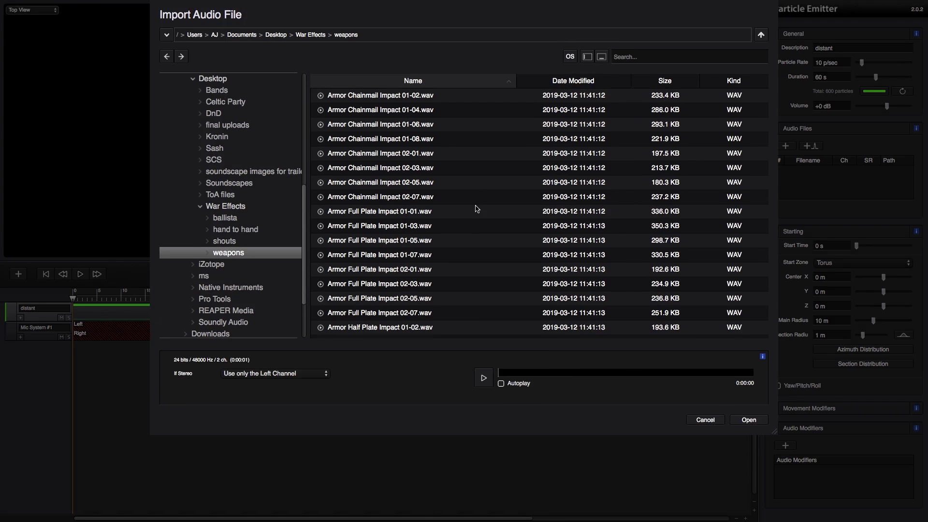
{"action": "left_click", "coordinate": [486, 222]}
{"action": "key", "text": "super+a"}
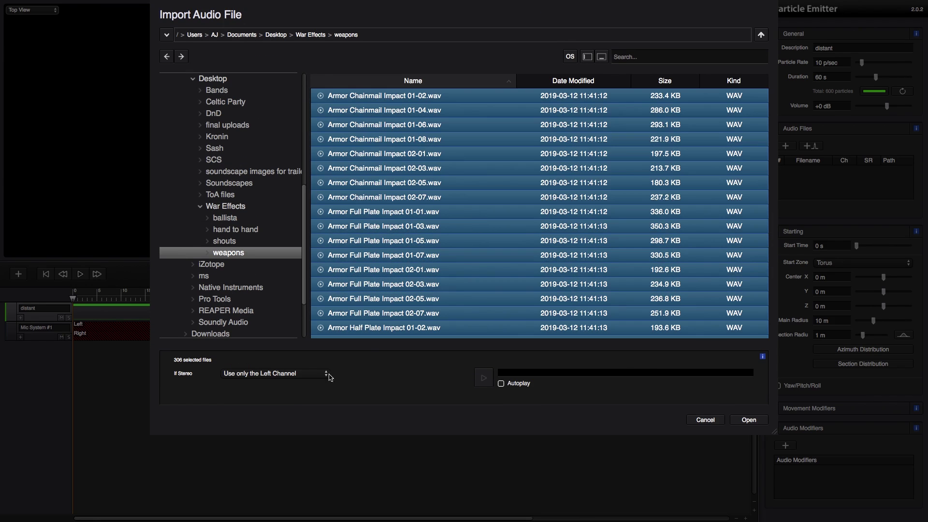
{"action": "left_click", "coordinate": [275, 373]}
{"action": "left_click", "coordinate": [281, 391]}
{"action": "left_click", "coordinate": [748, 420]}
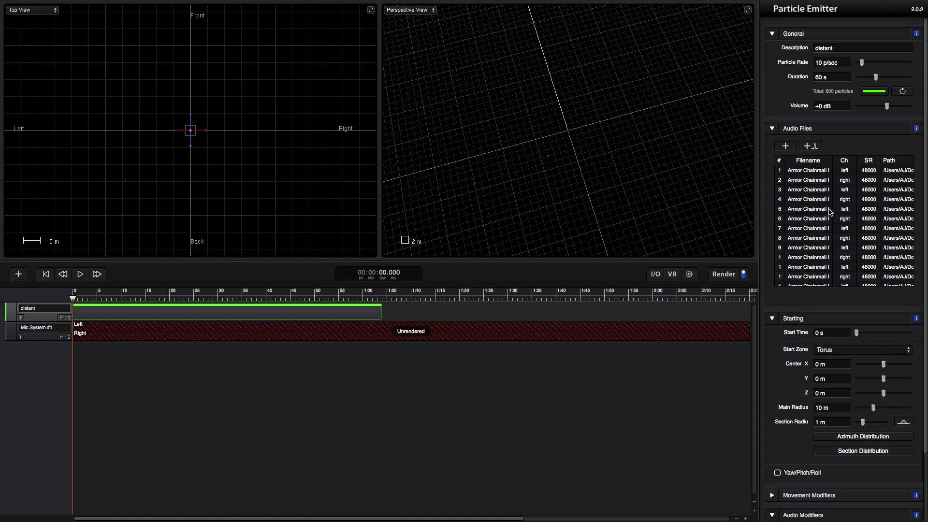
Add a Random Gain audio modifier to the distant emitter
{"action": "scroll", "coordinate": [829, 211], "scroll_direction": "down", "scroll_amount": 10}
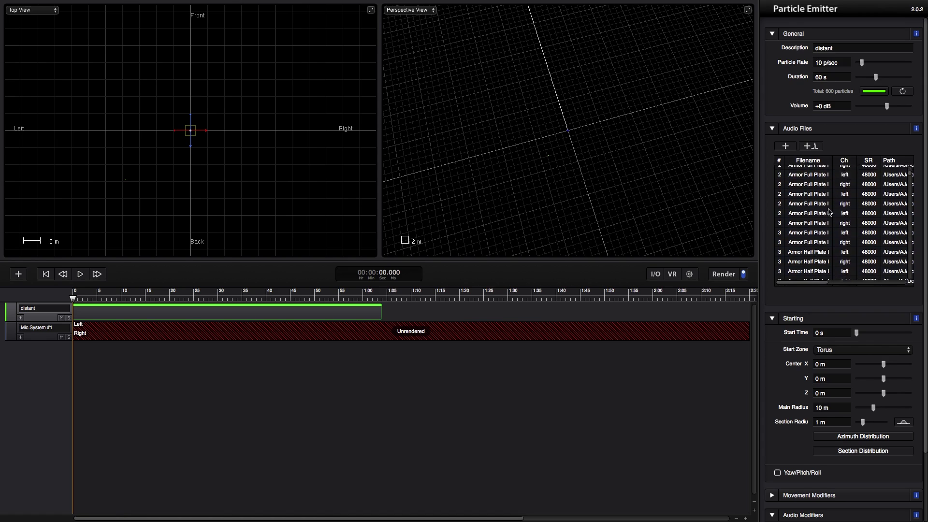
{"action": "scroll", "coordinate": [829, 212], "scroll_direction": "down", "scroll_amount": 5}
{"action": "scroll", "coordinate": [782, 369], "scroll_direction": "down", "scroll_amount": 2}
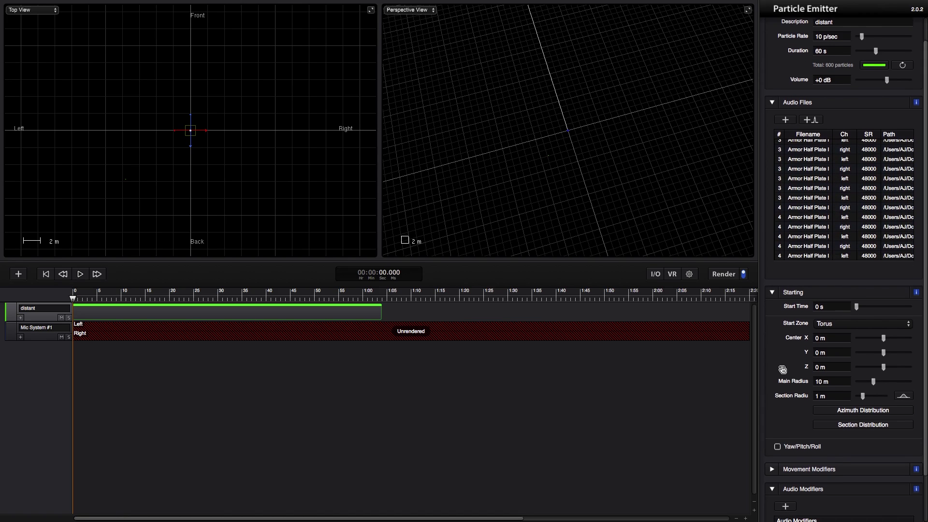
{"action": "scroll", "coordinate": [782, 369], "scroll_direction": "down", "scroll_amount": 4}
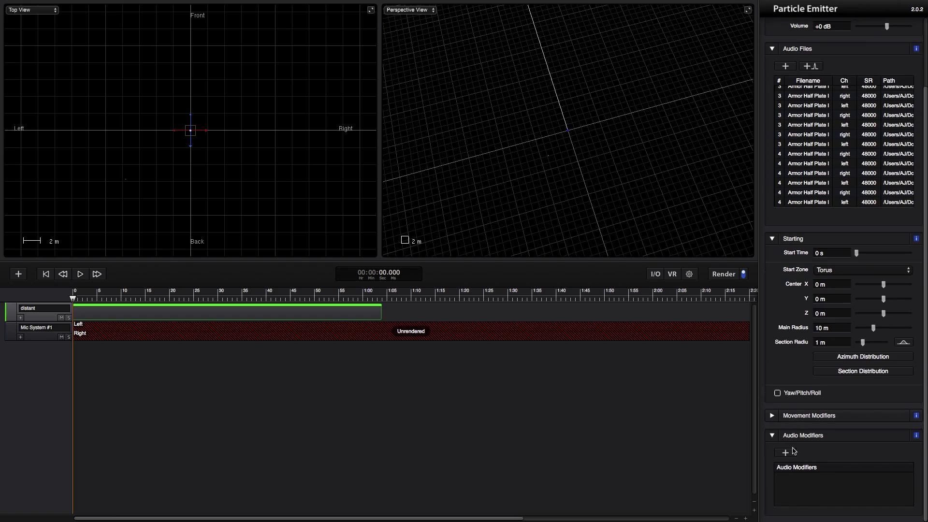
{"action": "left_click", "coordinate": [786, 452]}
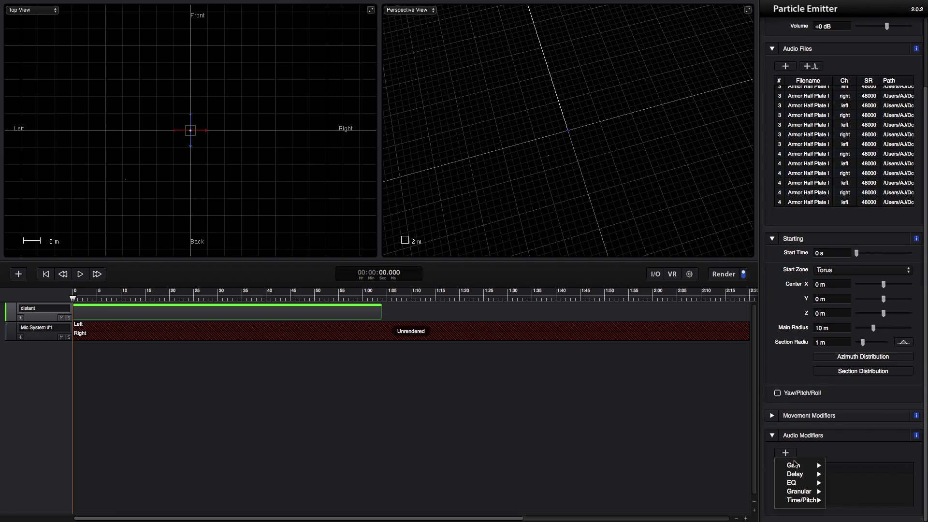
{"action": "mouse_move", "coordinate": [794, 464]}
{"action": "left_click", "coordinate": [840, 464]}
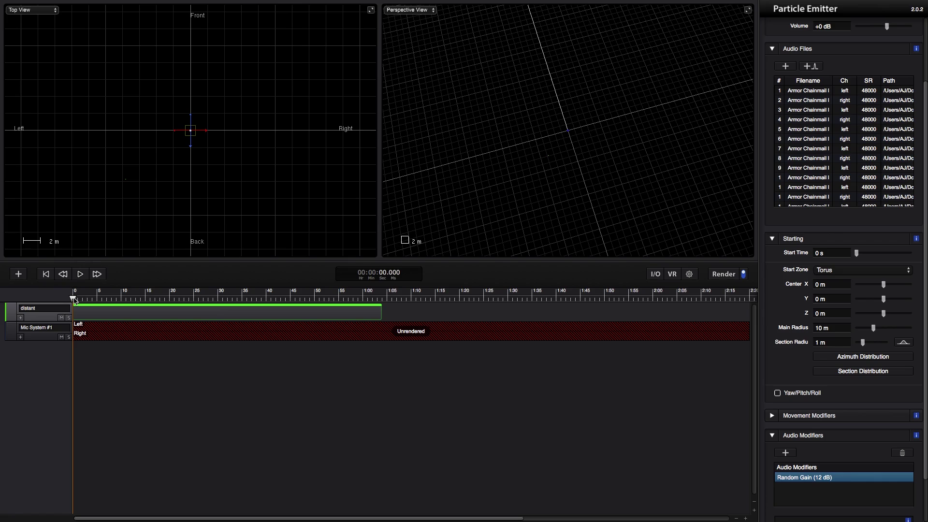
Scrub the beginning of the timeline, return to the start and play about 10 seconds of the soundscape
{"action": "left_click_drag", "start_coordinate": [74, 300], "coordinate": [85, 299]}
{"action": "left_click_drag", "start_coordinate": [115, 302], "coordinate": [53, 298]}
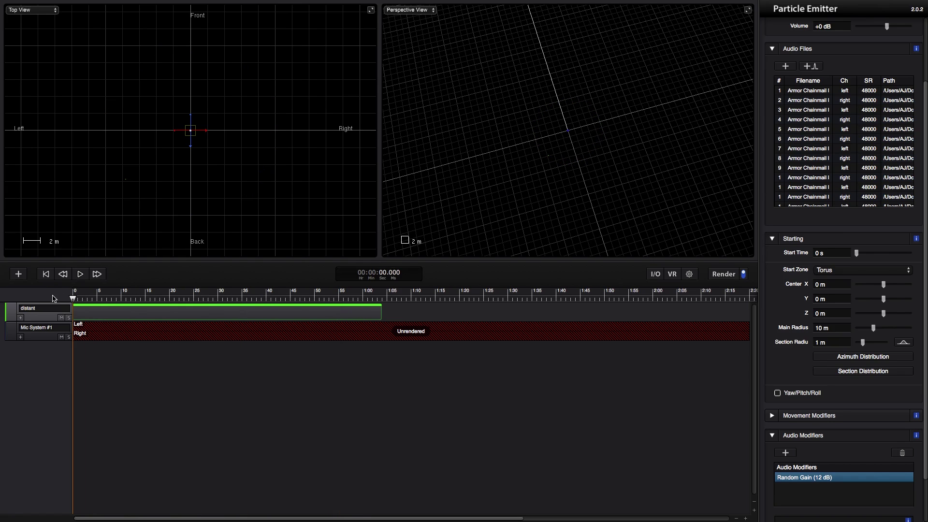
{"action": "left_click", "coordinate": [80, 274]}
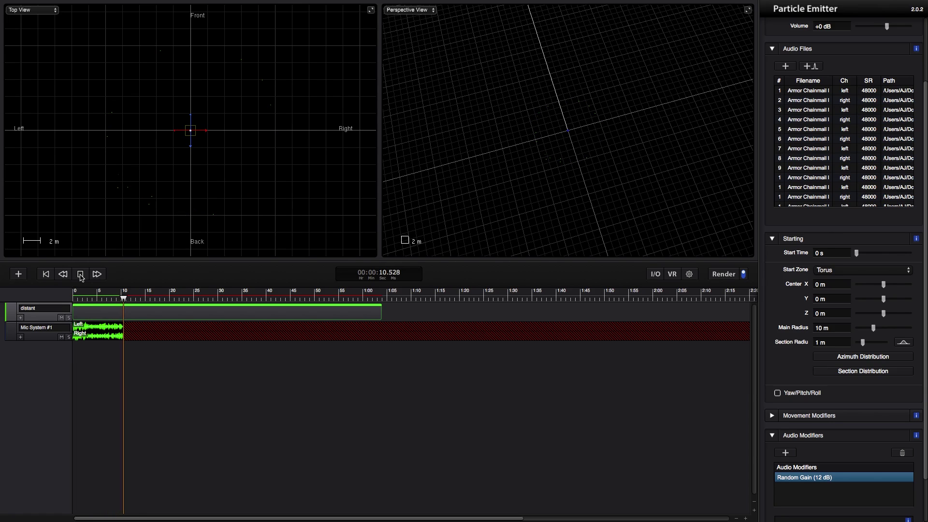
{"action": "left_click", "coordinate": [80, 274]}
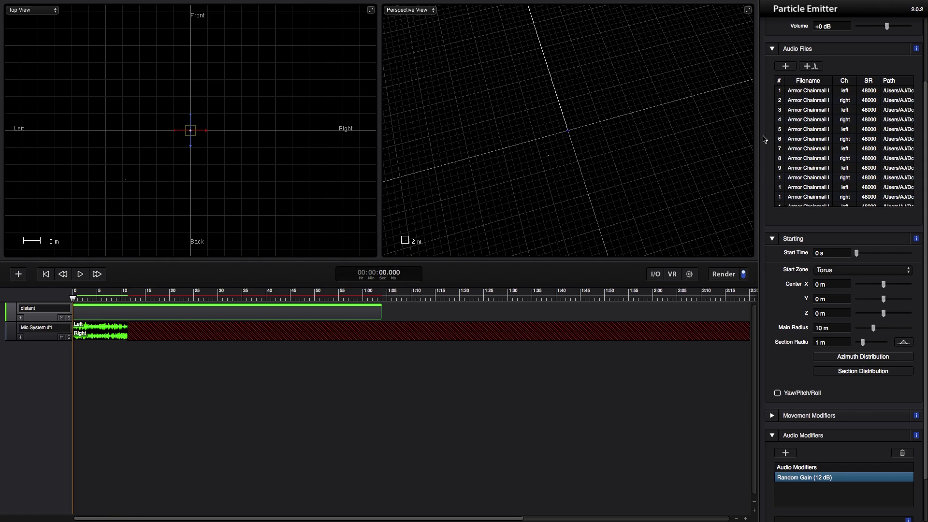
Set the distant emitter's torus start zone to a main radius of 30 m and a section radius of 5 m
{"action": "scroll", "coordinate": [915, 103], "scroll_direction": "up", "scroll_amount": 5}
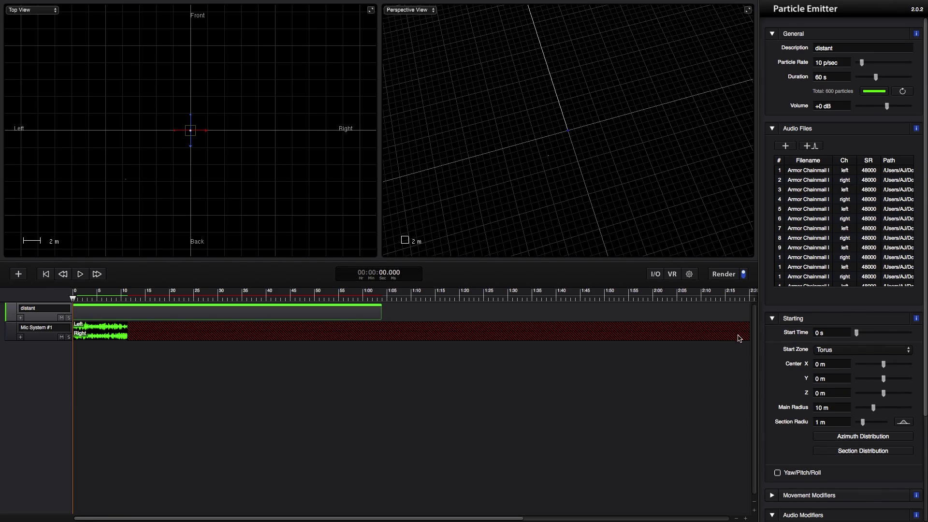
{"action": "scroll", "coordinate": [782, 367], "scroll_direction": "down", "scroll_amount": 1}
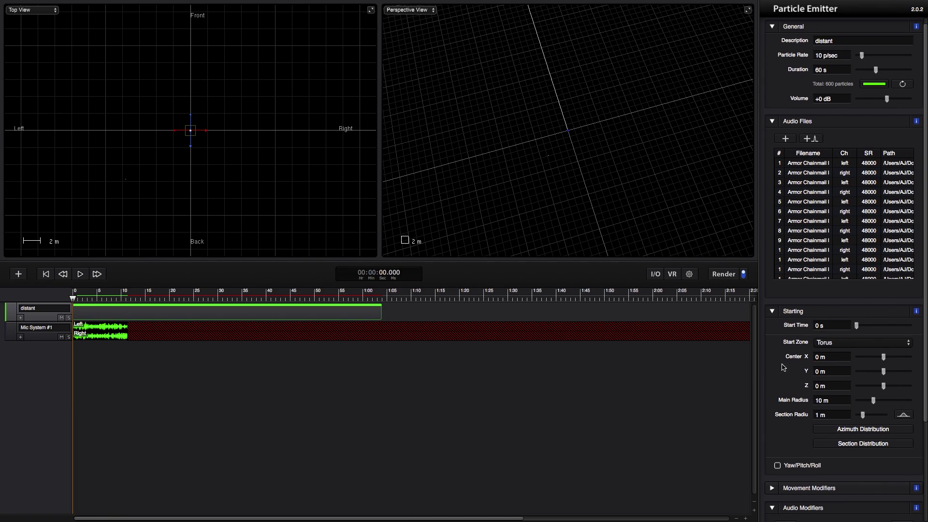
{"action": "left_click", "coordinate": [819, 343]}
{"action": "left_click", "coordinate": [771, 344]}
{"action": "scroll", "coordinate": [831, 392], "scroll_direction": "down", "scroll_amount": 1}
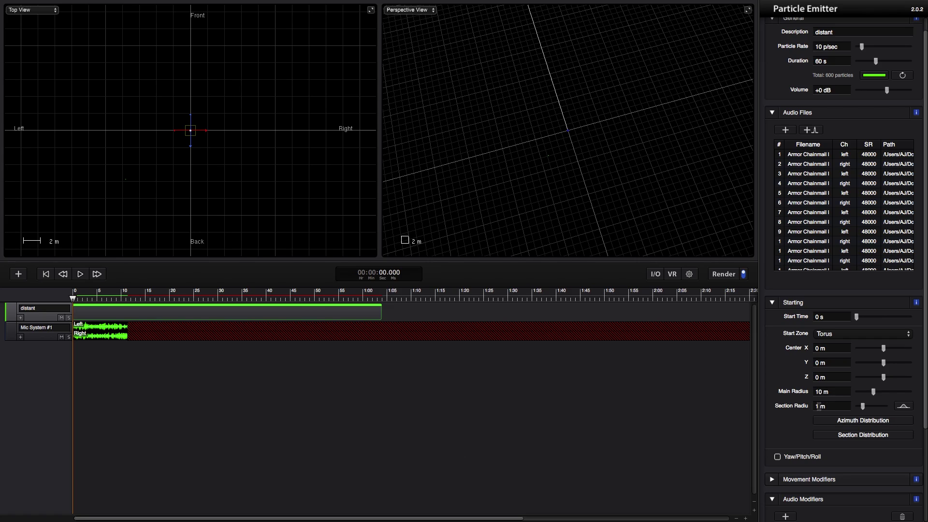
{"action": "left_click", "coordinate": [832, 392]}
{"action": "type", "text": "30"}
{"action": "key", "text": "Tab"}
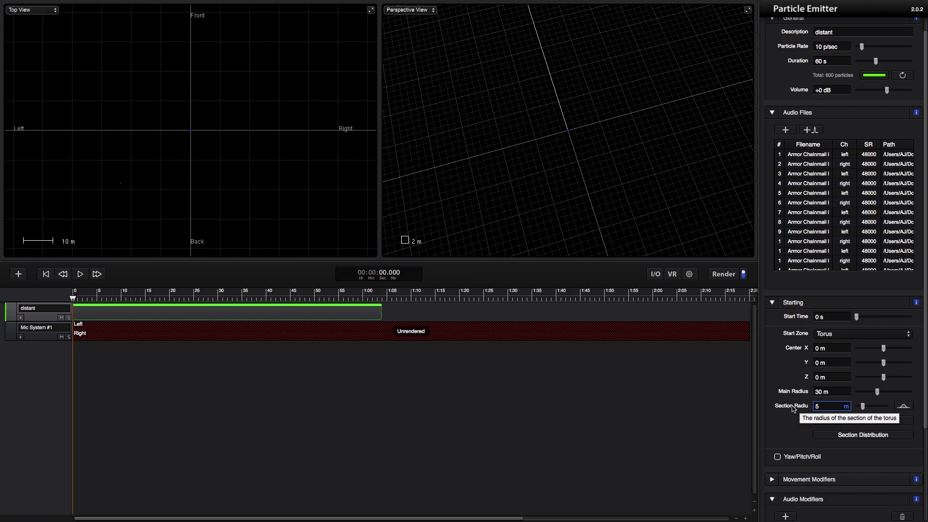
Scrub the timeline between about 9 and 15 seconds to examine how the particles spread around the microphone
{"action": "left_click", "coordinate": [139, 298]}
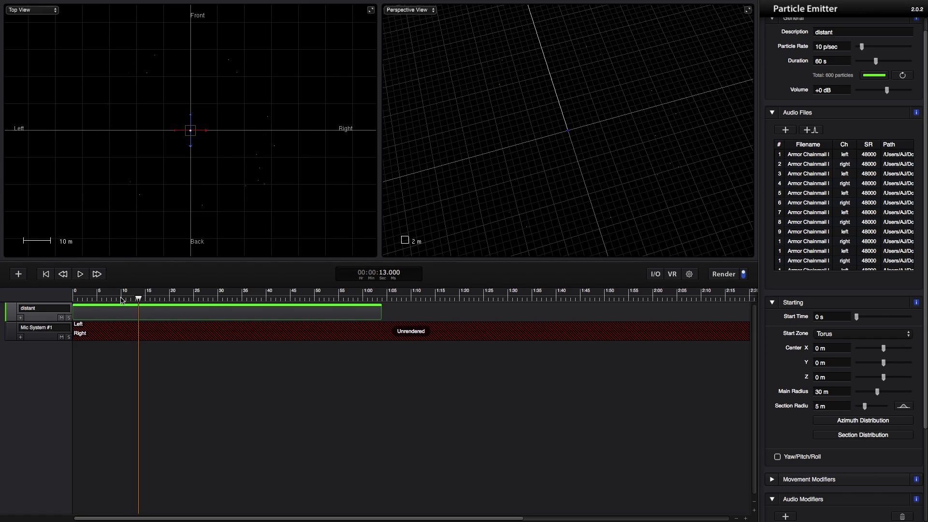
{"action": "left_click", "coordinate": [118, 298]}
{"action": "left_click_drag", "start_coordinate": [124, 299], "coordinate": [143, 298]}
Set the distant emitter's section radius to 15 m and scrub back to the start to check the particle spread
{"action": "left_click", "coordinate": [830, 404]}
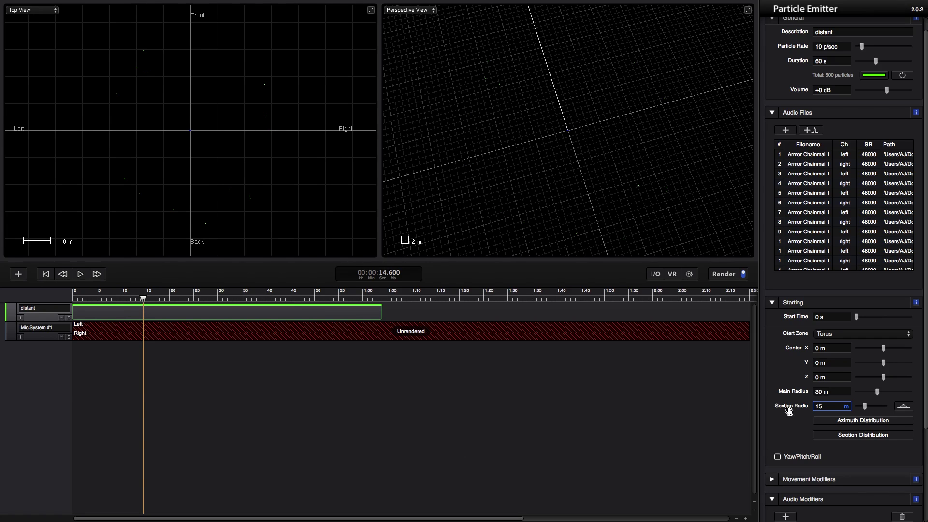
{"action": "type", "text": "15"}
{"action": "key", "text": "Return"}
{"action": "left_click", "coordinate": [141, 299]}
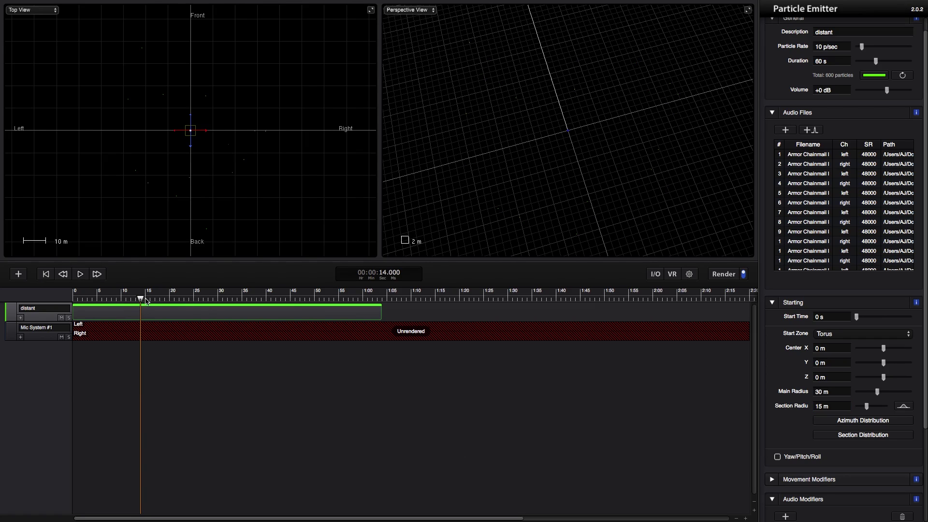
{"action": "left_click_drag", "start_coordinate": [145, 300], "coordinate": [73, 303]}
Set the distant emitter's main radius to 45 m and scrub the first 20 seconds to preview the particles
{"action": "left_click", "coordinate": [836, 390]}
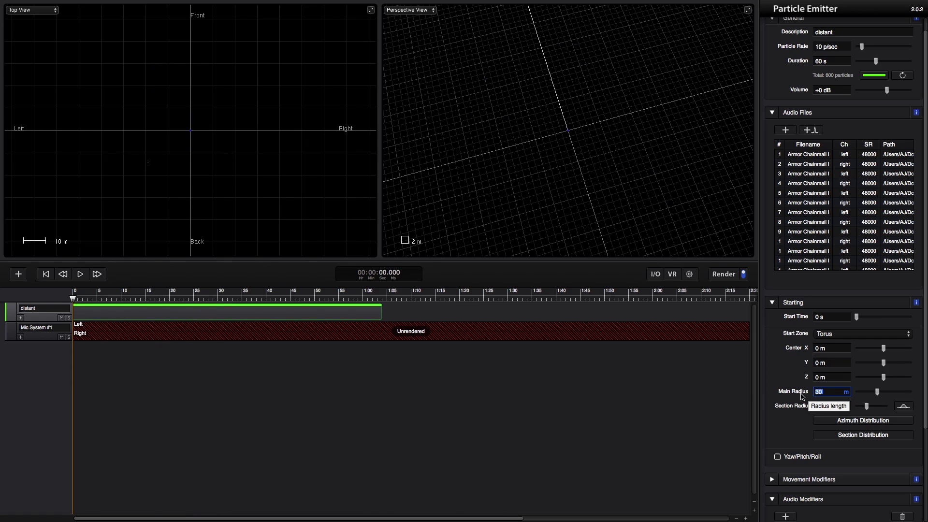
{"action": "key", "text": "Return"}
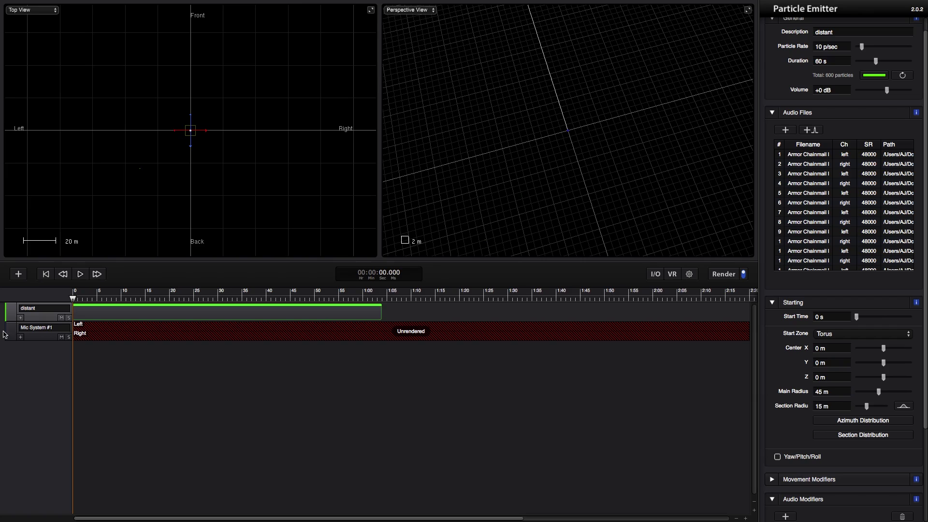
{"action": "left_click", "coordinate": [76, 300]}
{"action": "left_click_drag", "start_coordinate": [89, 300], "coordinate": [177, 300]}
{"action": "left_click", "coordinate": [74, 300]}
Play about 9 seconds of the soundscape from the start, stop, and keep the playhead at zero
{"action": "left_click", "coordinate": [80, 274]}
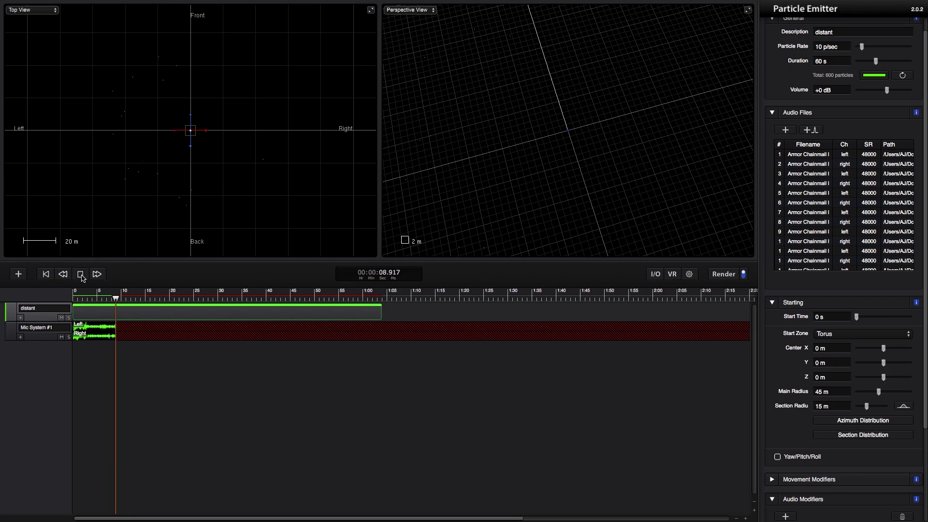
{"action": "left_click", "coordinate": [81, 274]}
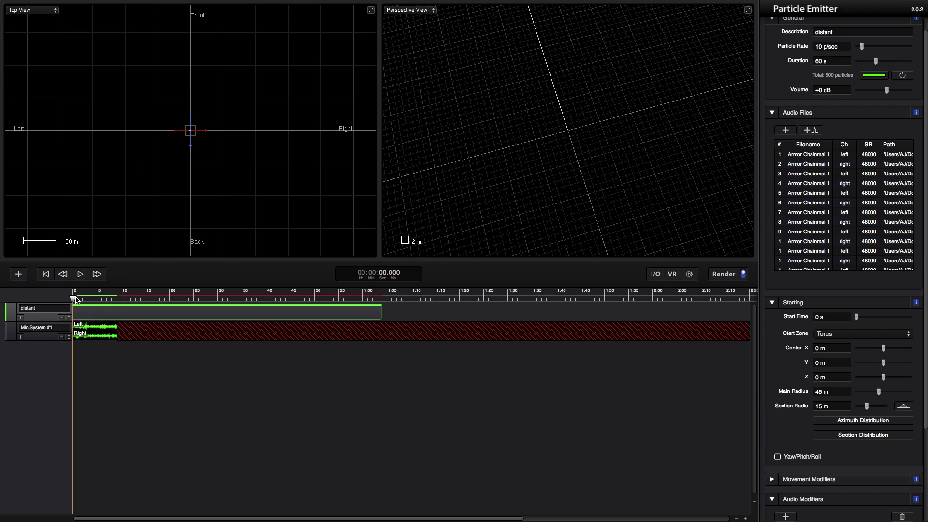
{"action": "mouse_move", "coordinate": [76, 297]}
{"action": "left_mouse_down"}
{"action": "mouse_move", "coordinate": [119, 298]}
{"action": "mouse_move", "coordinate": [68, 303]}
{"action": "left_mouse_up"}
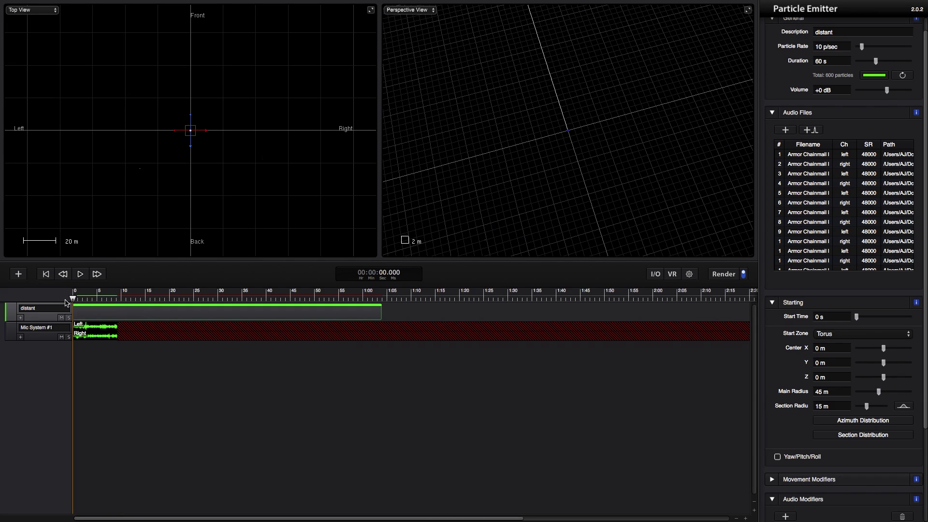
Add a second particle emitter and set its description to "close"
{"action": "left_click", "coordinate": [19, 275]}
{"action": "left_click", "coordinate": [46, 309]}
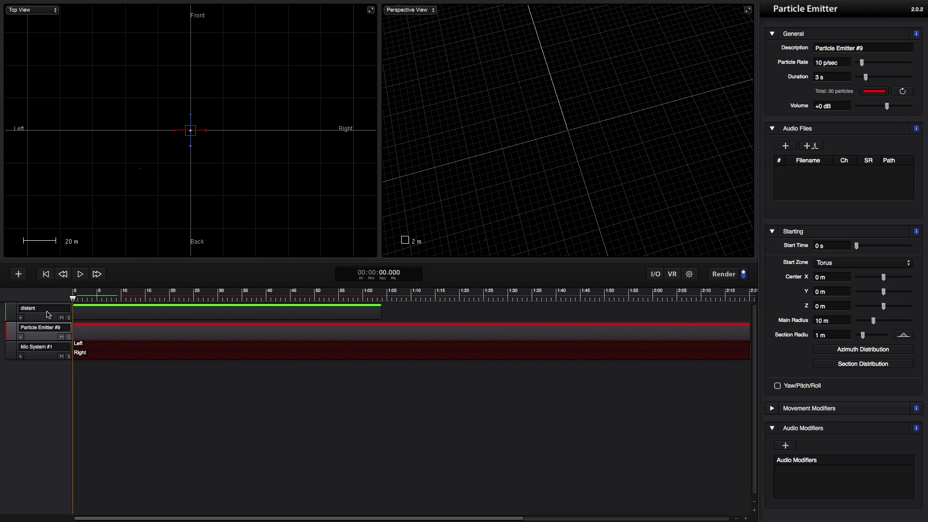
{"action": "left_click", "coordinate": [852, 48]}
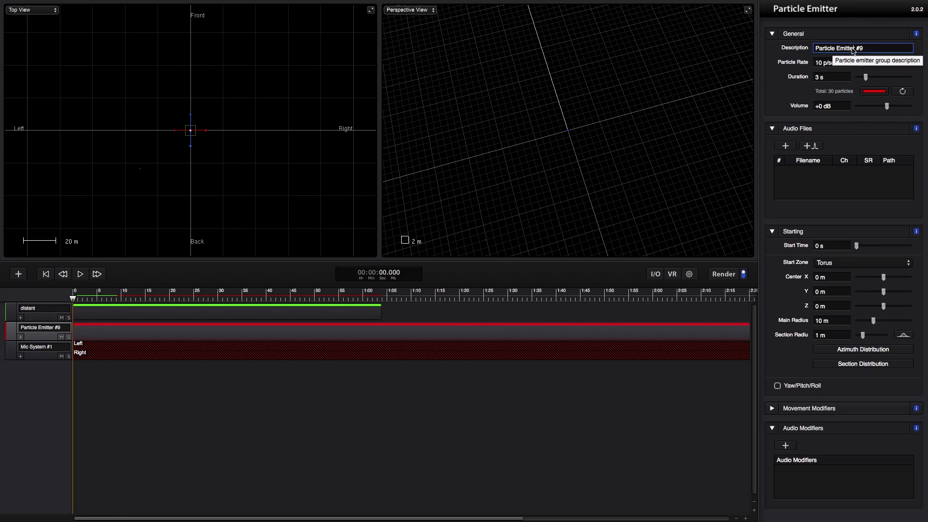
{"action": "left_click_drag", "start_coordinate": [882, 48], "coordinate": [792, 50]}
{"action": "type", "text": "close"}
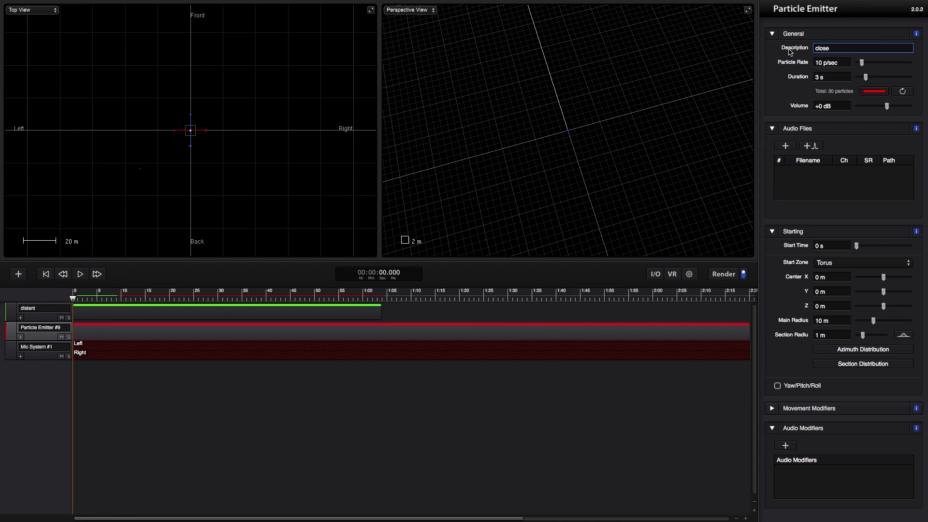
{"action": "key", "text": "Return"}
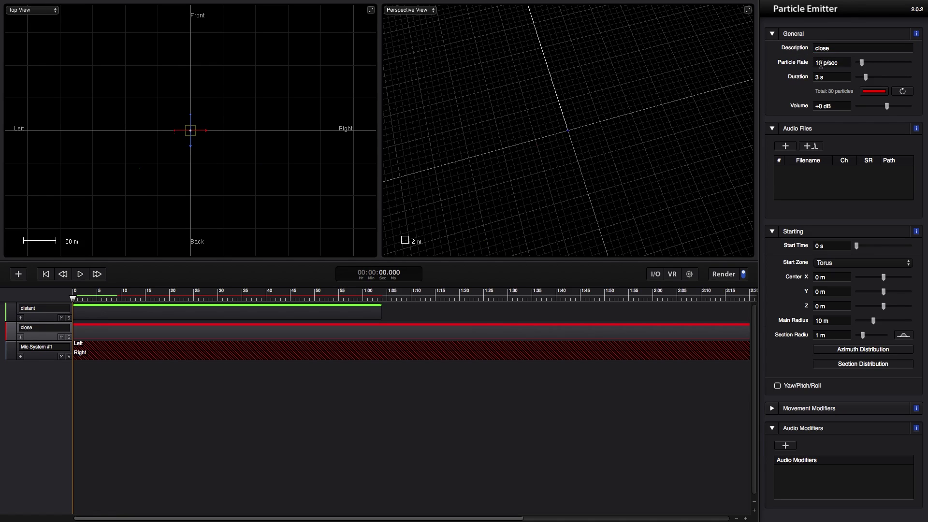
Set the close emitter's particle rate to 0.8 p/sec and its duration to 60 s
{"action": "left_click", "coordinate": [821, 64]}
{"action": "left_click_drag", "start_coordinate": [822, 64], "coordinate": [804, 65]}
{"action": "left_click", "coordinate": [828, 77]}
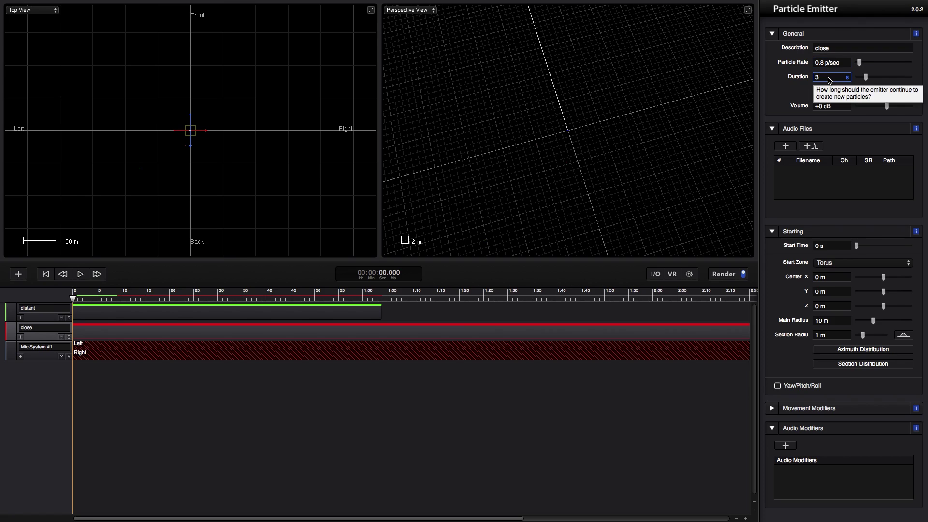
{"action": "left_click_drag", "start_coordinate": [826, 78], "coordinate": [794, 77]}
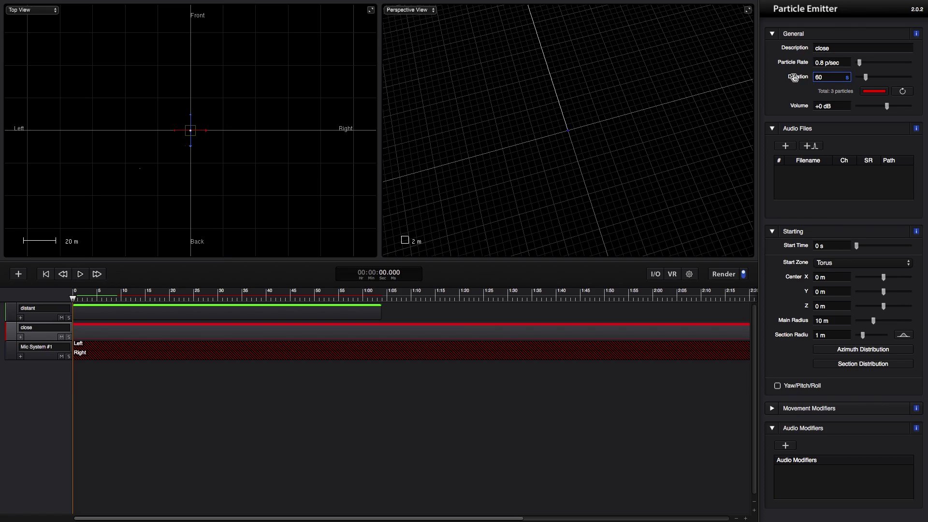
{"action": "key", "text": "Return"}
{"action": "left_click", "coordinate": [87, 298]}
{"action": "left_click_drag", "start_coordinate": [89, 299], "coordinate": [57, 302]}
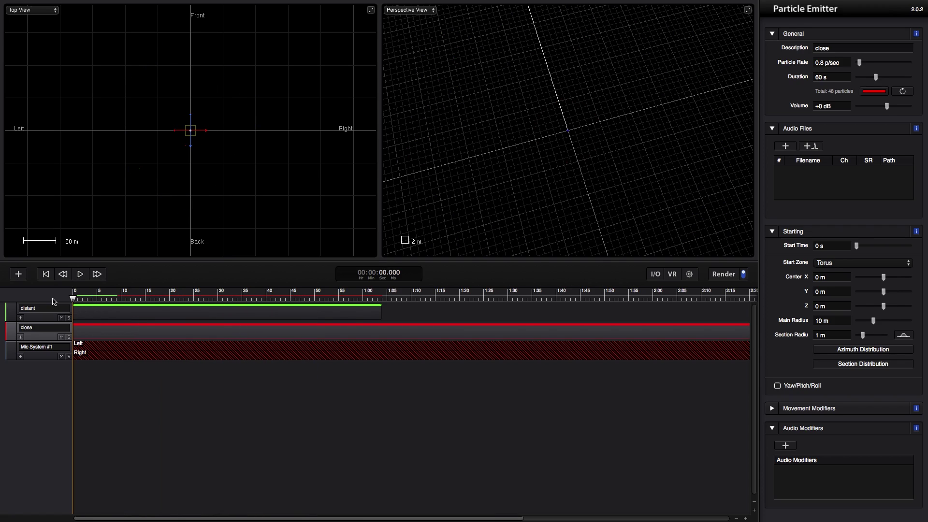
Import every file in the weapons folder into the close emitter, using only the left channel
{"action": "left_click", "coordinate": [785, 146]}
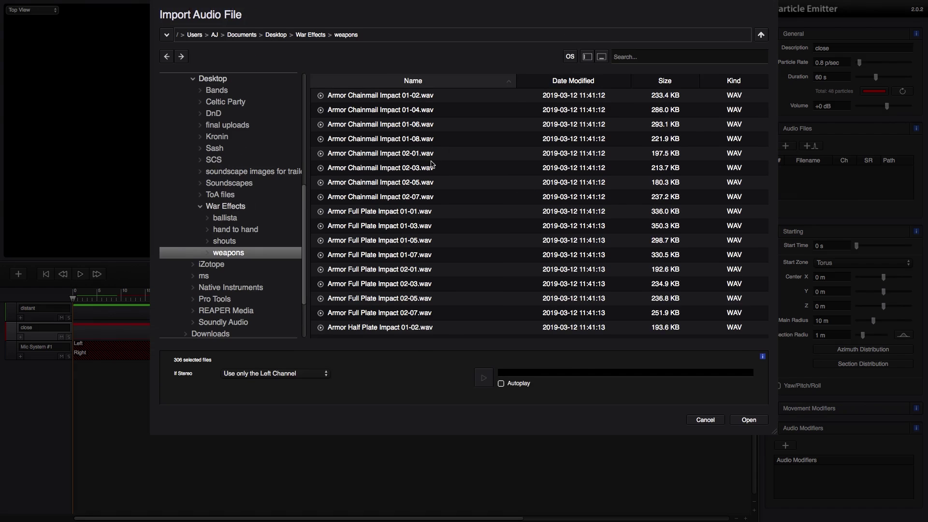
{"action": "left_click", "coordinate": [433, 212]}
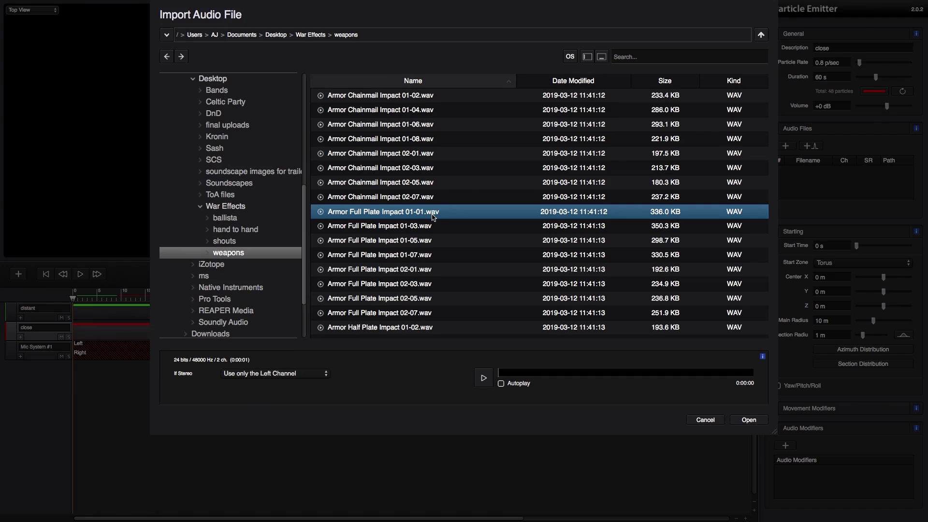
{"action": "key", "text": "super+a"}
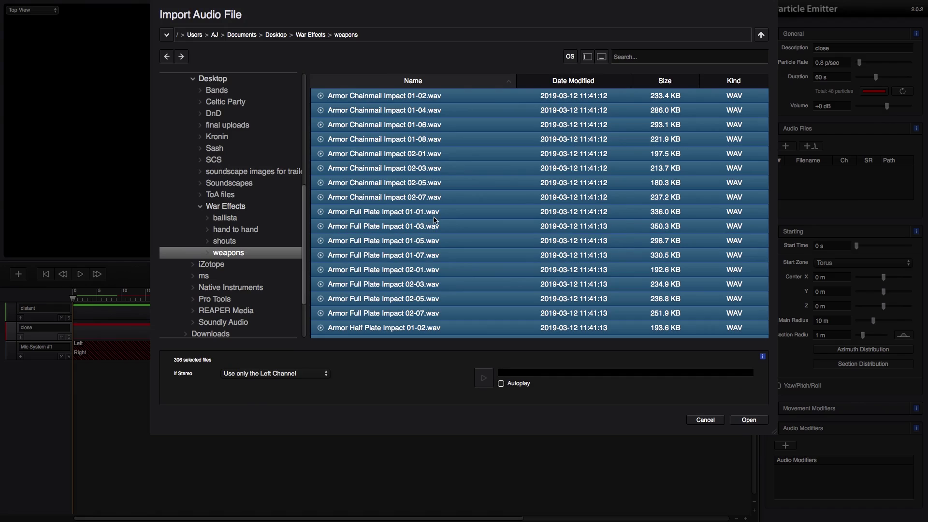
{"action": "left_click", "coordinate": [748, 420]}
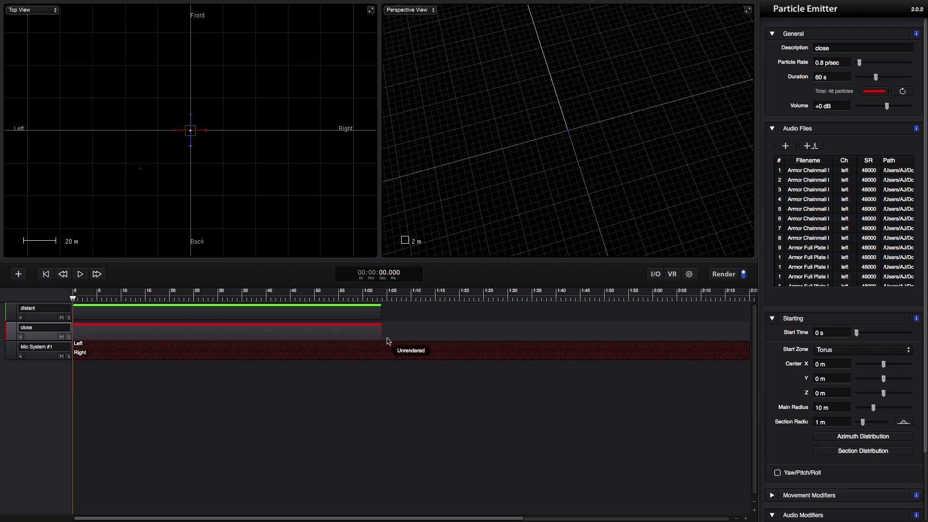
{"action": "scroll", "coordinate": [786, 441], "scroll_direction": "down", "scroll_amount": 3}
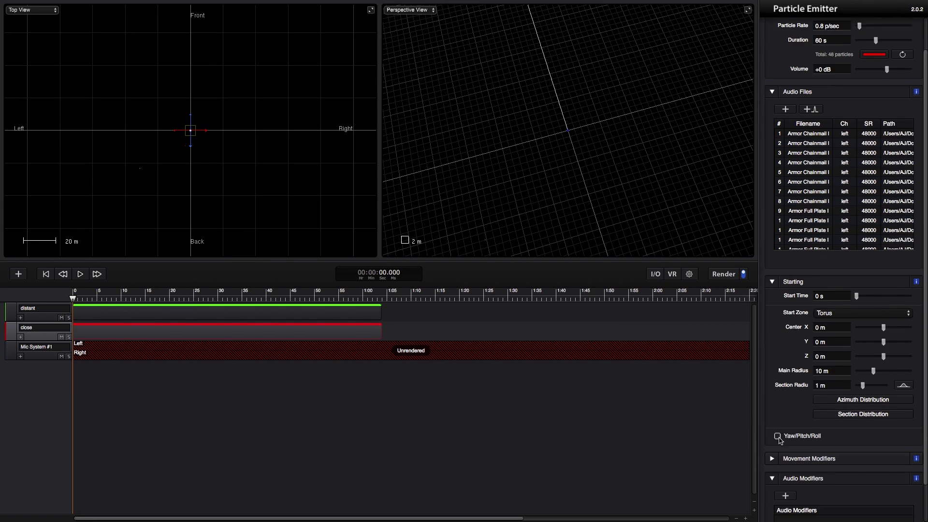
Add a Random Gain (12 dB) audio modifier to the close emitter
{"action": "left_click", "coordinate": [785, 478]}
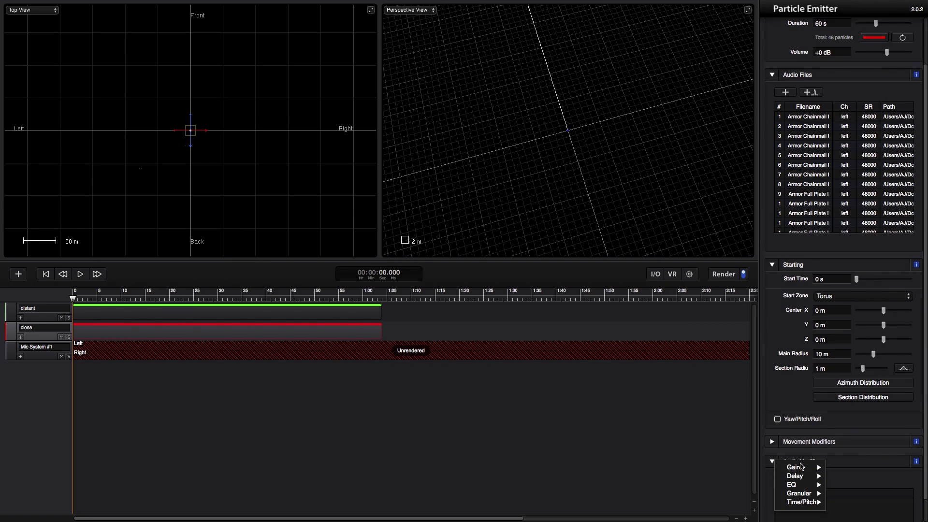
{"action": "mouse_move", "coordinate": [801, 467]}
{"action": "left_click", "coordinate": [852, 468]}
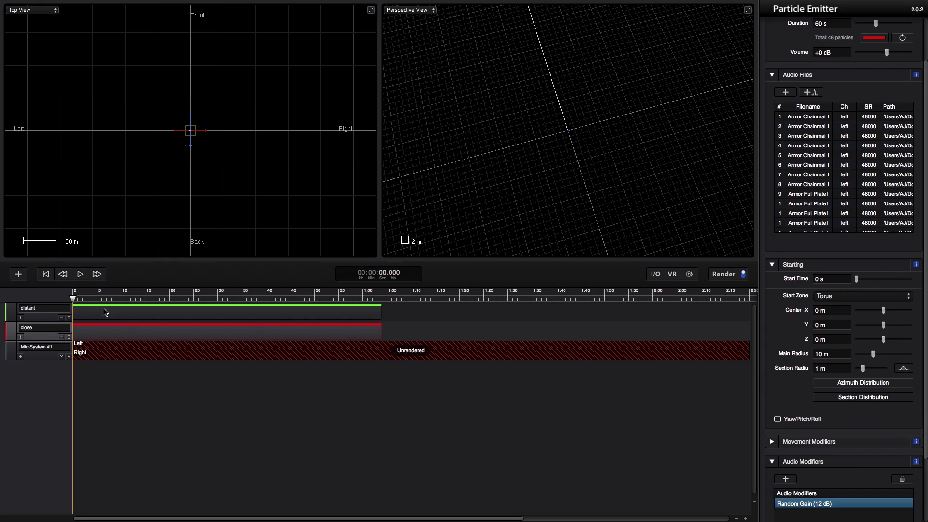
Play about 20 seconds of the soundscape from the start, stop, and return the playhead to zero
{"action": "left_click_drag", "start_coordinate": [95, 297], "coordinate": [56, 302]}
{"action": "left_click", "coordinate": [79, 274]}
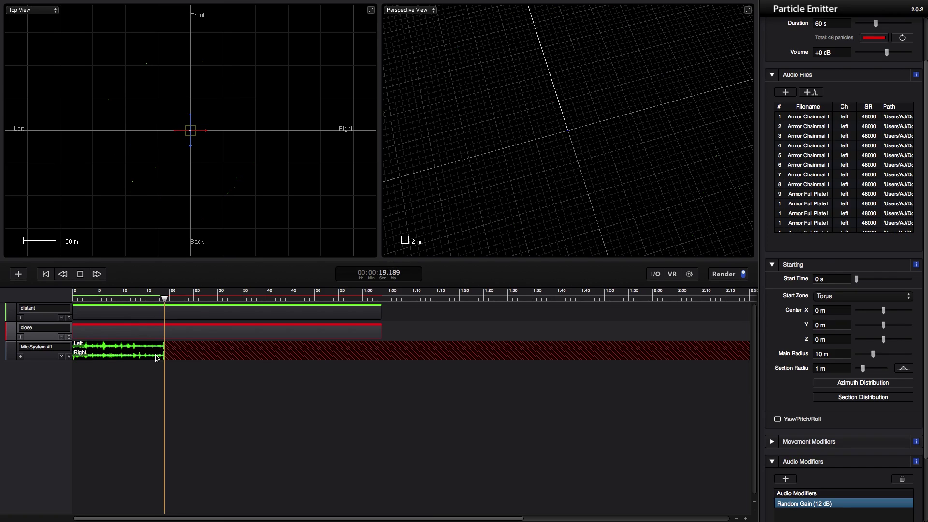
{"action": "left_click", "coordinate": [80, 274]}
{"action": "left_click", "coordinate": [48, 275]}
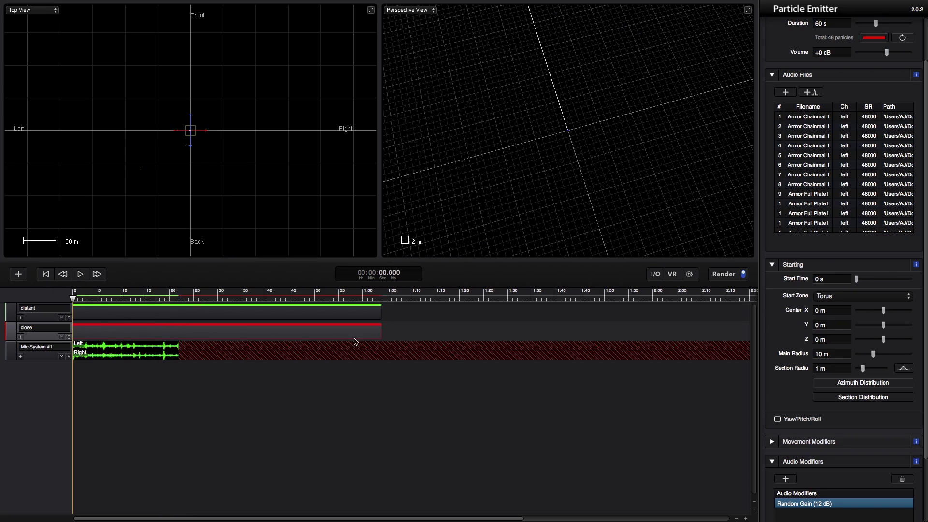
Add a third particle emitter and set its description to "distat pain"
{"action": "left_click", "coordinate": [42, 319]}
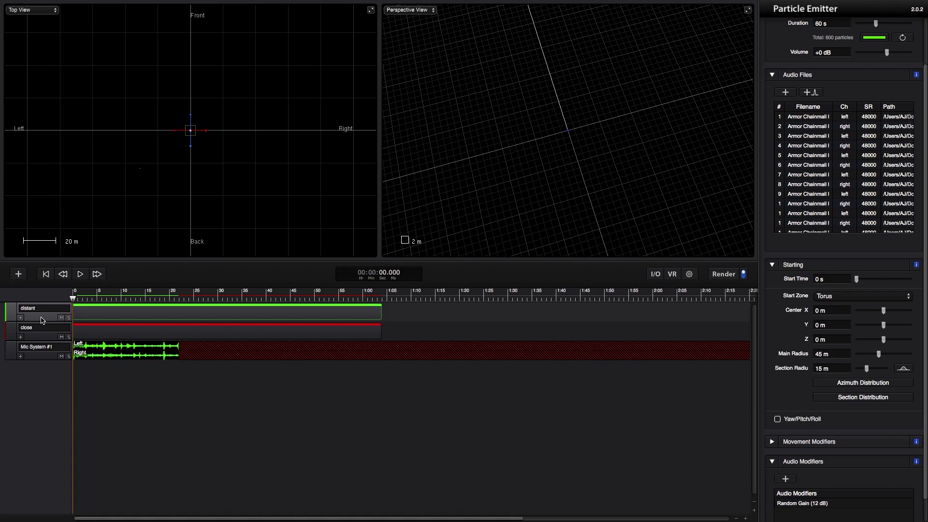
{"action": "left_click", "coordinate": [17, 275]}
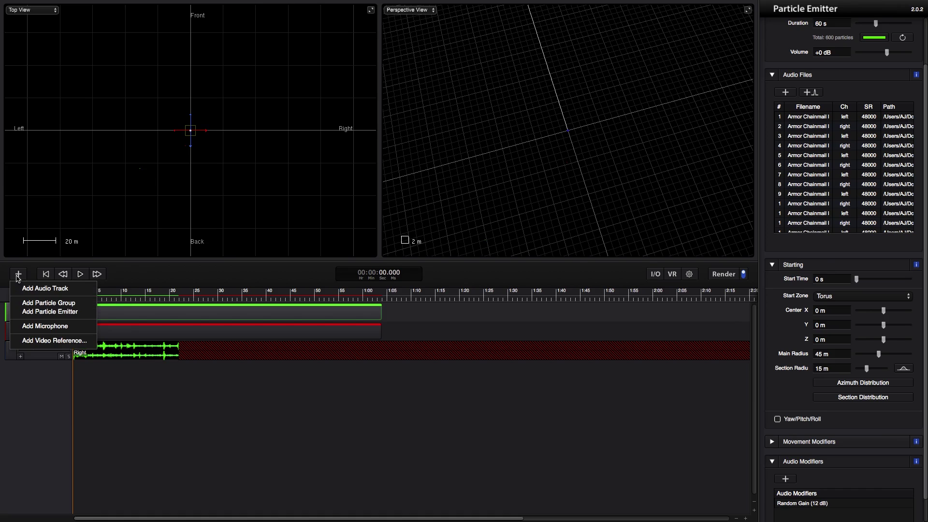
{"action": "left_click", "coordinate": [39, 315]}
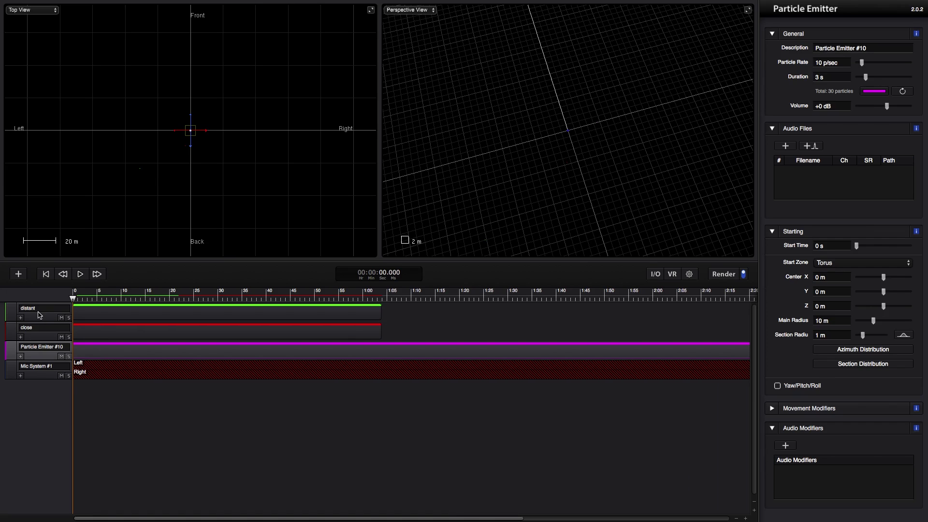
{"action": "left_click", "coordinate": [38, 317]}
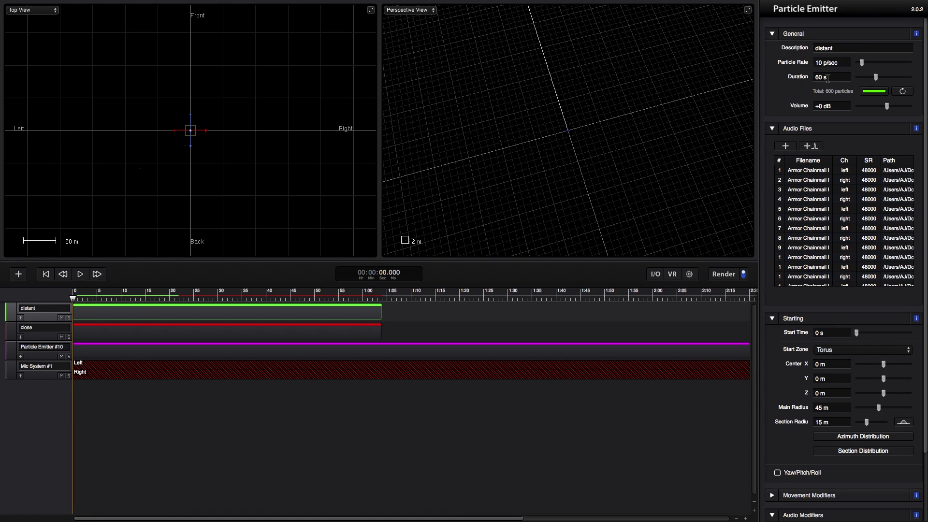
{"action": "left_click", "coordinate": [49, 358]}
{"action": "left_click", "coordinate": [831, 48]}
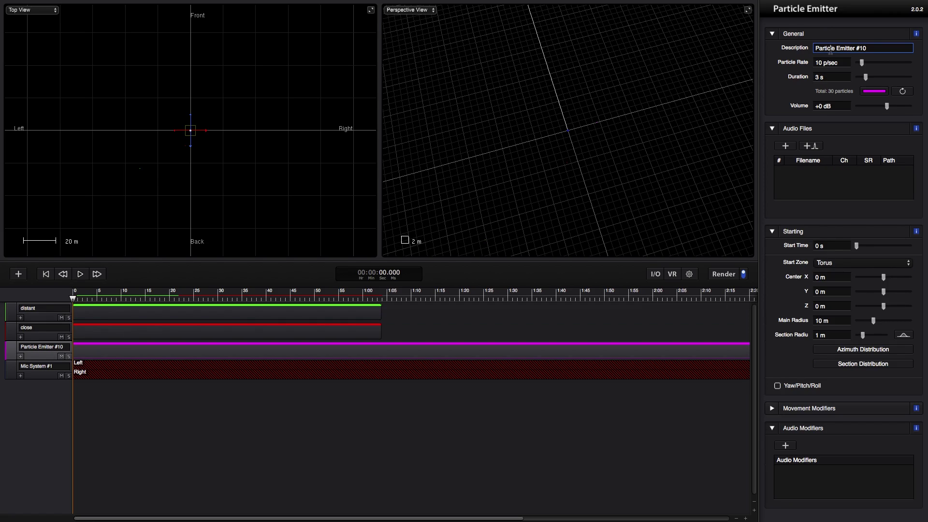
{"action": "key", "text": "super+a"}
{"action": "type", "text": "dis"}
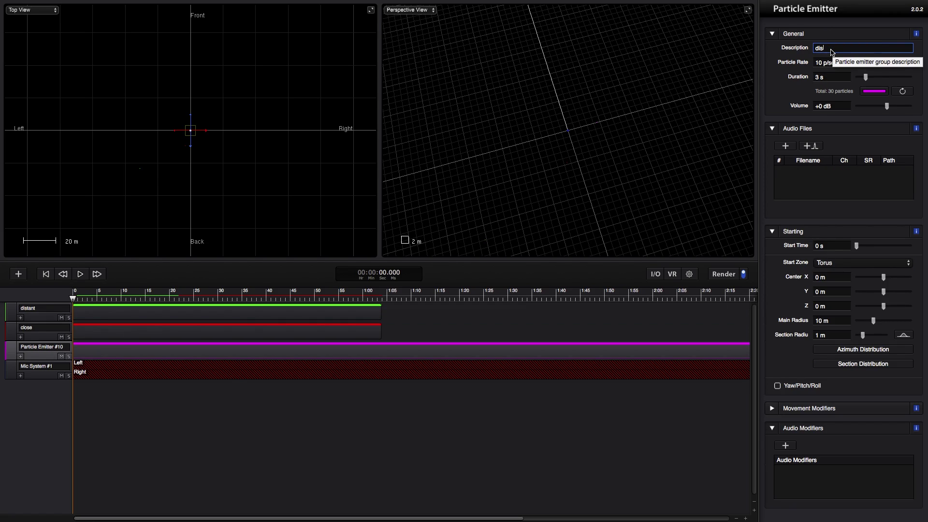
{"action": "type", "text": "tat pain"}
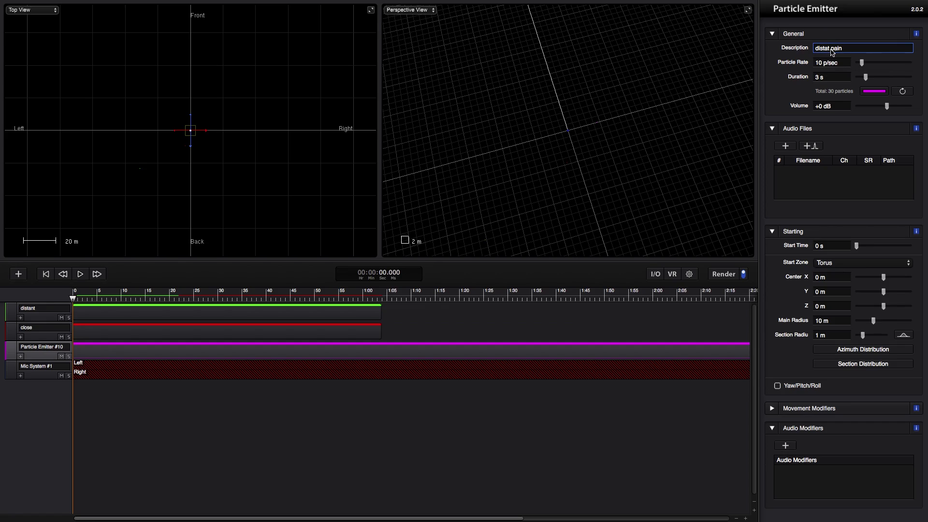
{"action": "key", "text": "Return"}
Set the new emitter's duration to 60 s and its particle rate to 7 p/sec
{"action": "left_click", "coordinate": [829, 77]}
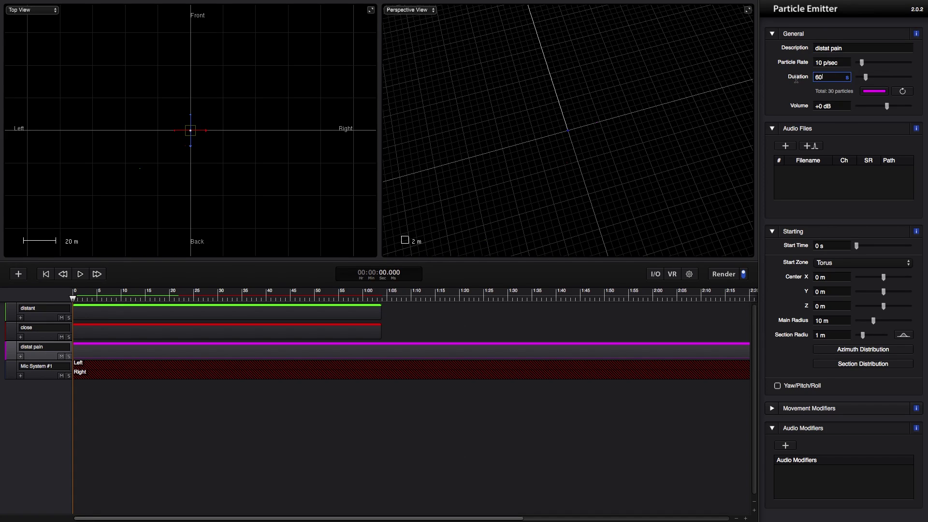
{"action": "type", "text": "60"}
{"action": "left_click", "coordinate": [818, 62]}
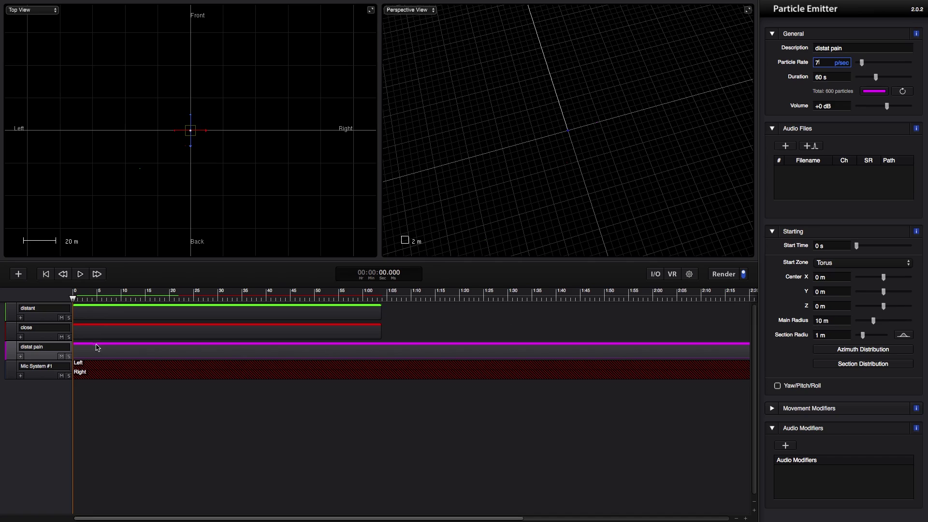
Match the new emitter's torus start zone to the distant emitter with a 45 m main radius and 15 m section radius
{"action": "left_click", "coordinate": [37, 318]}
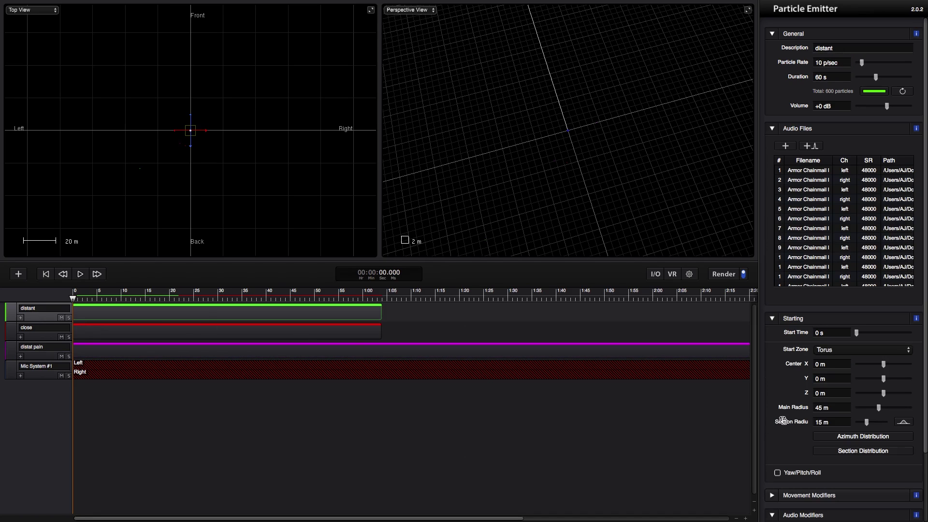
{"action": "left_click", "coordinate": [29, 354]}
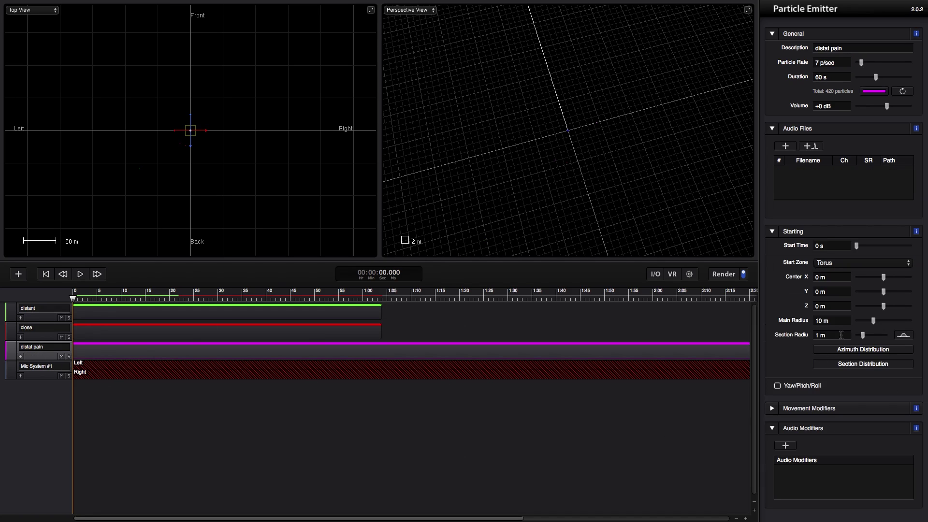
{"action": "left_click", "coordinate": [827, 321]}
{"action": "type", "text": "45"}
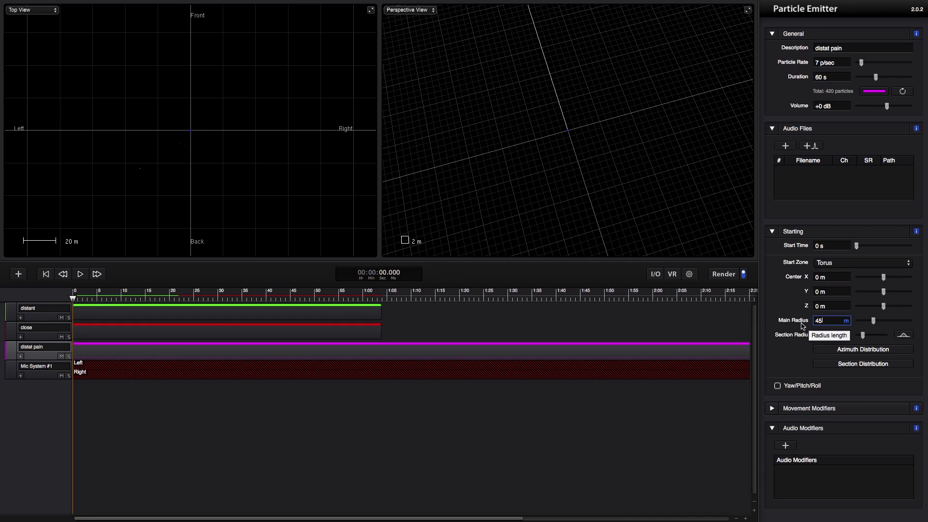
{"action": "key", "text": "Tab"}
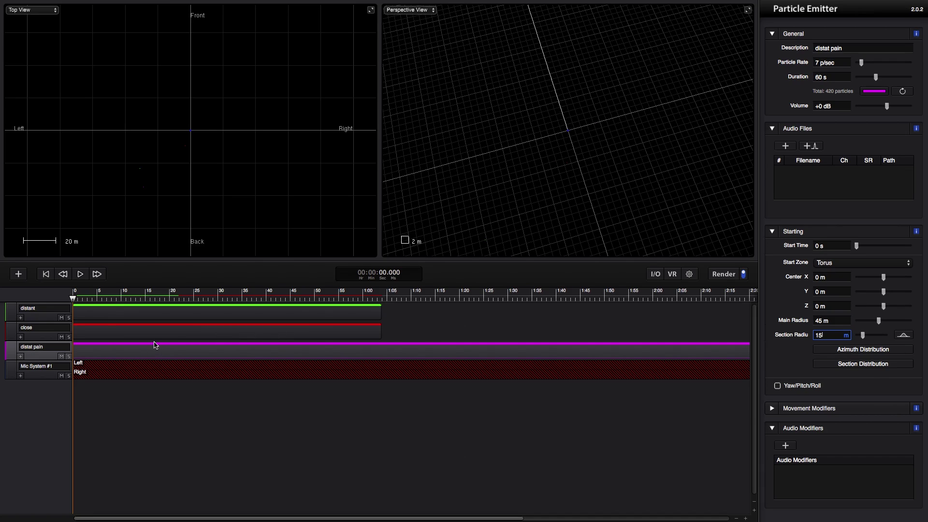
{"action": "left_click", "coordinate": [41, 350]}
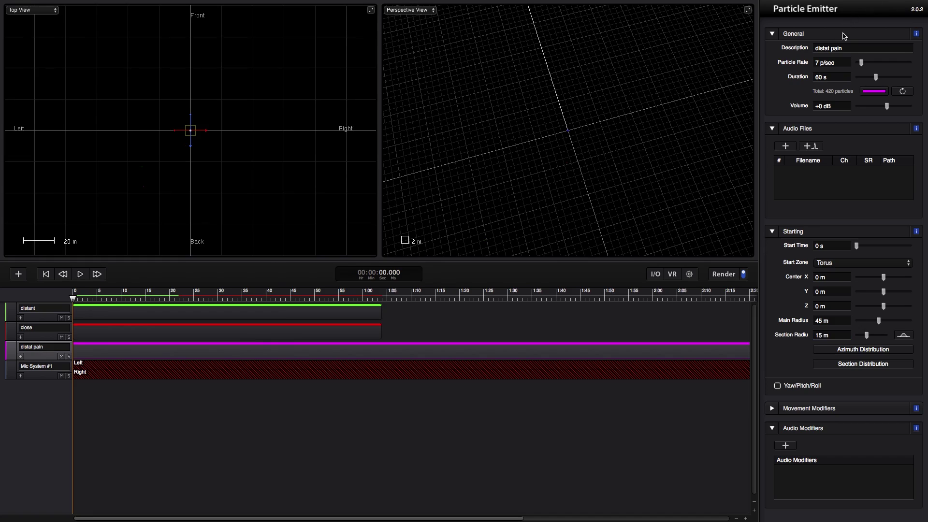
Correct the third emitter's description to "distant pain"
{"action": "left_click", "coordinate": [827, 48]}
{"action": "type", "text": "n"}
{"action": "left_click", "coordinate": [328, 444]}
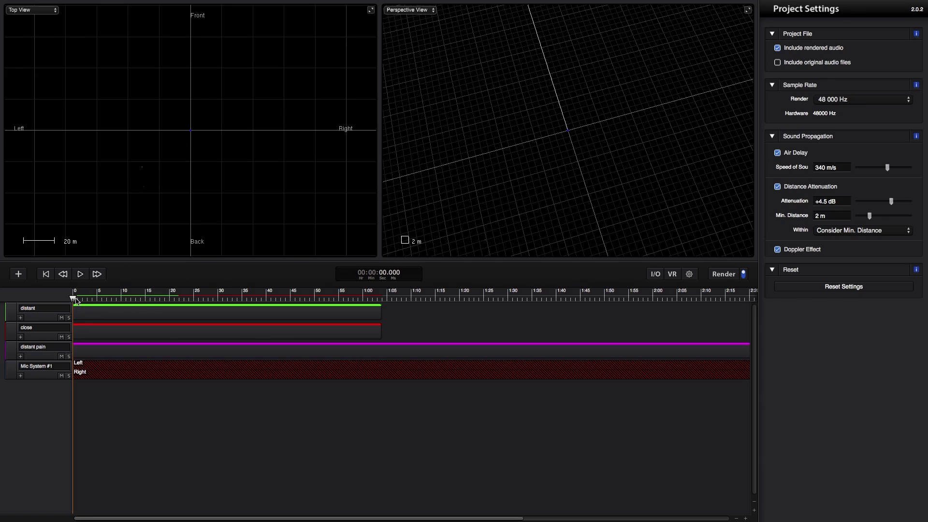
Start an audio file import for the distant pain emitter and open the shouts folder in War Effects
{"action": "mouse_move", "coordinate": [76, 300]}
{"action": "left_mouse_down"}
{"action": "mouse_move", "coordinate": [123, 300]}
{"action": "mouse_move", "coordinate": [78, 300]}
{"action": "left_mouse_up"}
{"action": "left_click", "coordinate": [34, 356]}
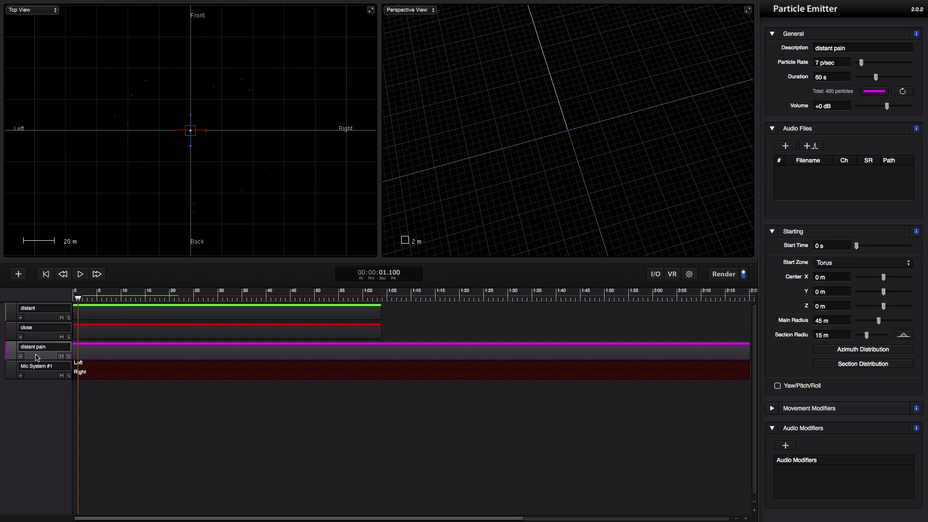
{"action": "left_click", "coordinate": [785, 146]}
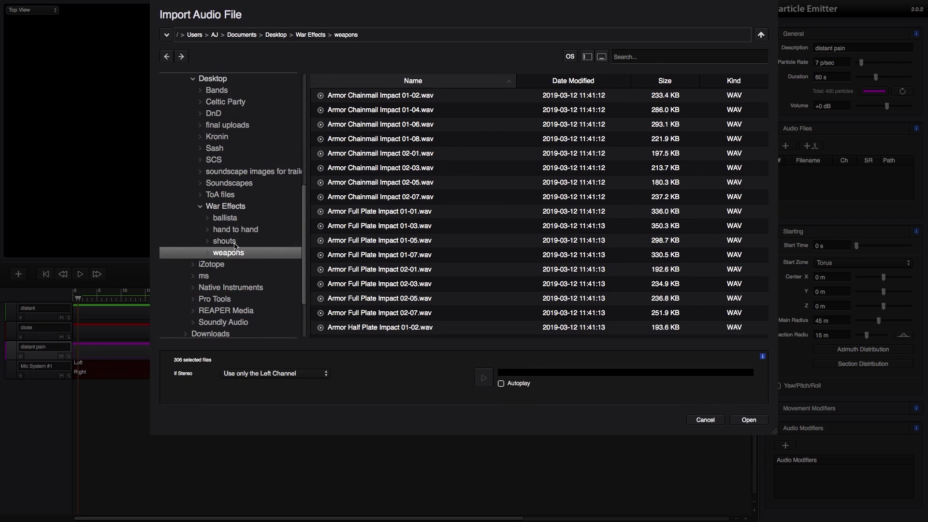
{"action": "left_click", "coordinate": [237, 242]}
Preview the Female 01 Attack Short-06 and Female 01 Deathscream-12 files before importing
{"action": "left_click", "coordinate": [384, 213]}
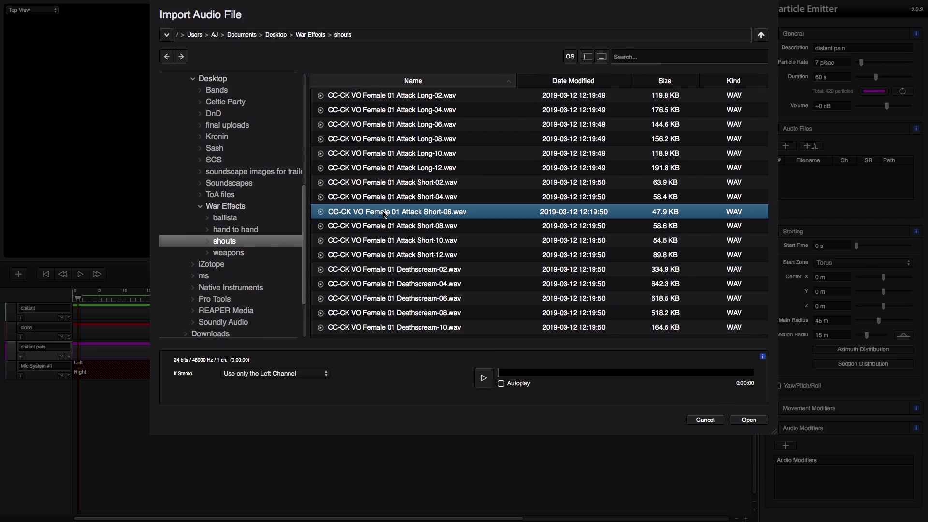
{"action": "left_click", "coordinate": [483, 378]}
{"action": "scroll", "coordinate": [425, 270], "scroll_direction": "down", "scroll_amount": 3}
{"action": "left_click", "coordinate": [422, 253]}
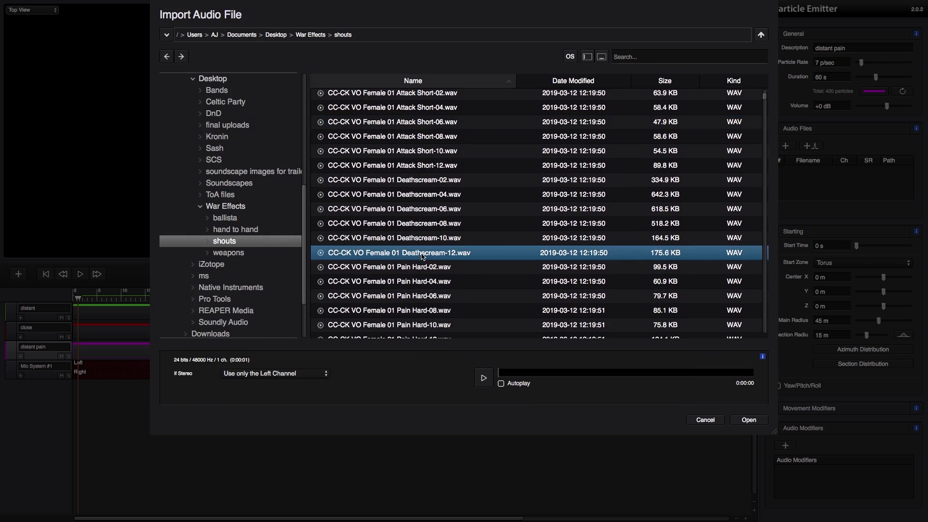
{"action": "left_click", "coordinate": [483, 378]}
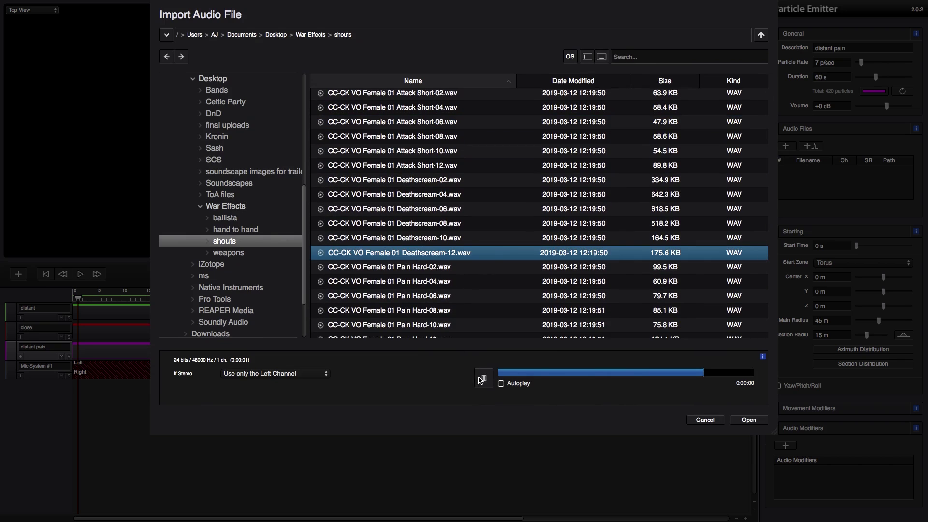
Import every file in the shouts folder into the distant pain emitter, using only the left channel
{"action": "left_click", "coordinate": [430, 194]}
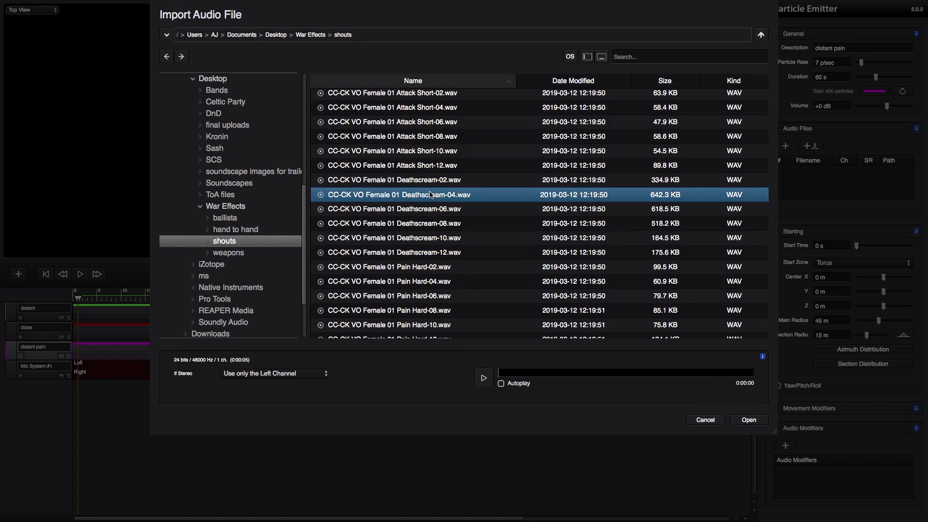
{"action": "key", "text": "super+a"}
{"action": "left_click", "coordinate": [748, 419]}
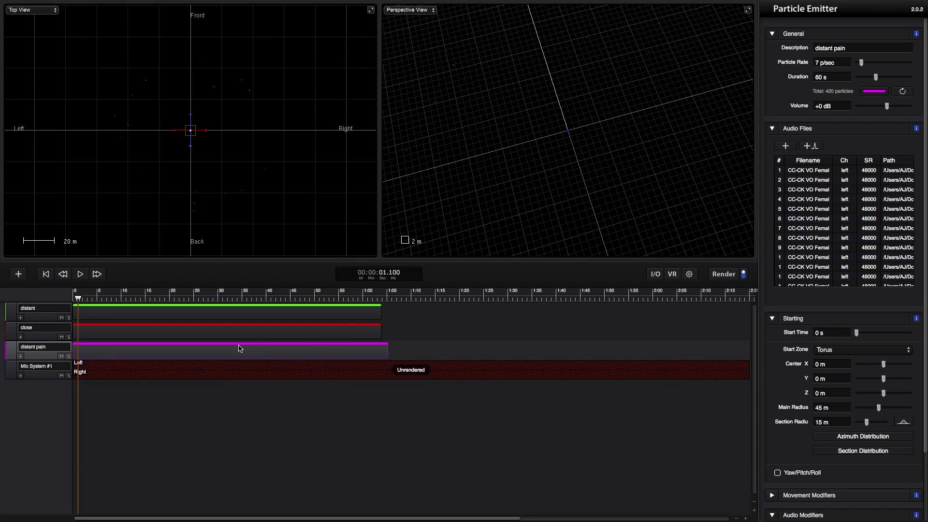
Return the playhead to zero, play about 4 seconds of the soundscape with the shouts, and stop
{"action": "left_click_drag", "start_coordinate": [217, 298], "coordinate": [226, 298]}
{"action": "left_click_drag", "start_coordinate": [138, 299], "coordinate": [60, 302]}
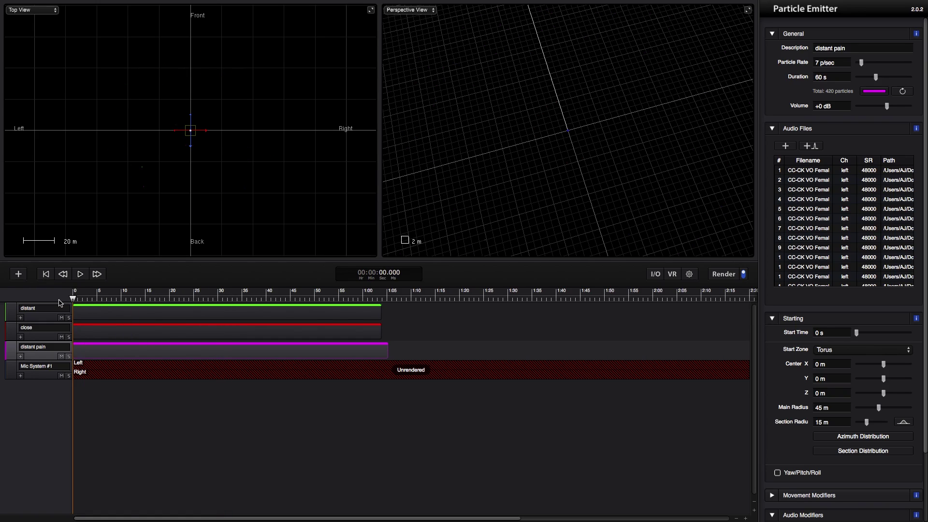
{"action": "left_click", "coordinate": [81, 280]}
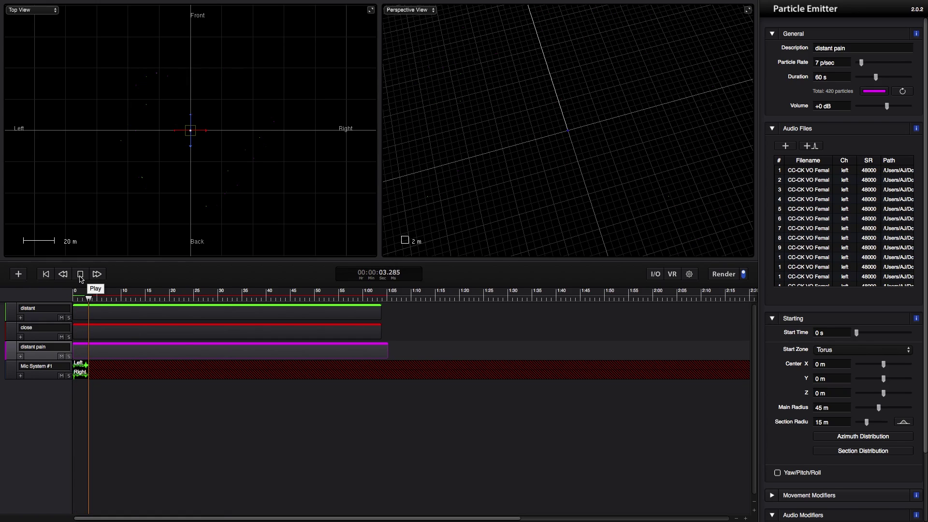
{"action": "left_click", "coordinate": [80, 279]}
Add a Random Gain (12 dB) audio modifier to the distant pain emitter
{"action": "scroll", "coordinate": [818, 390], "scroll_direction": "down", "scroll_amount": 5}
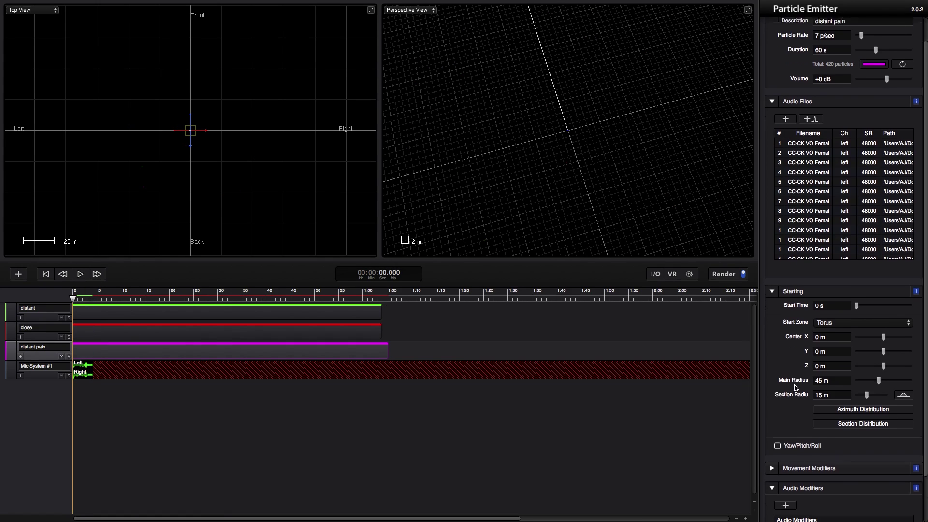
{"action": "left_click", "coordinate": [783, 453]}
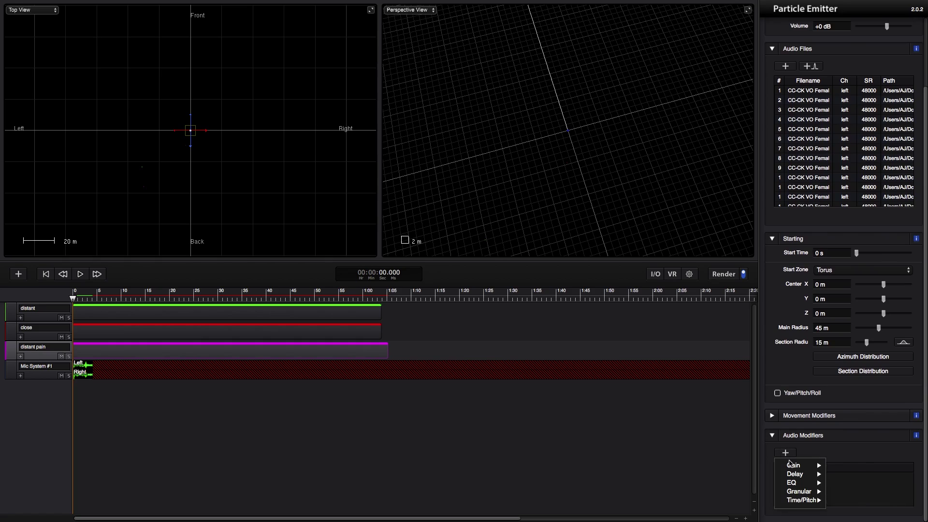
{"action": "mouse_move", "coordinate": [797, 465]}
{"action": "left_click", "coordinate": [846, 465]}
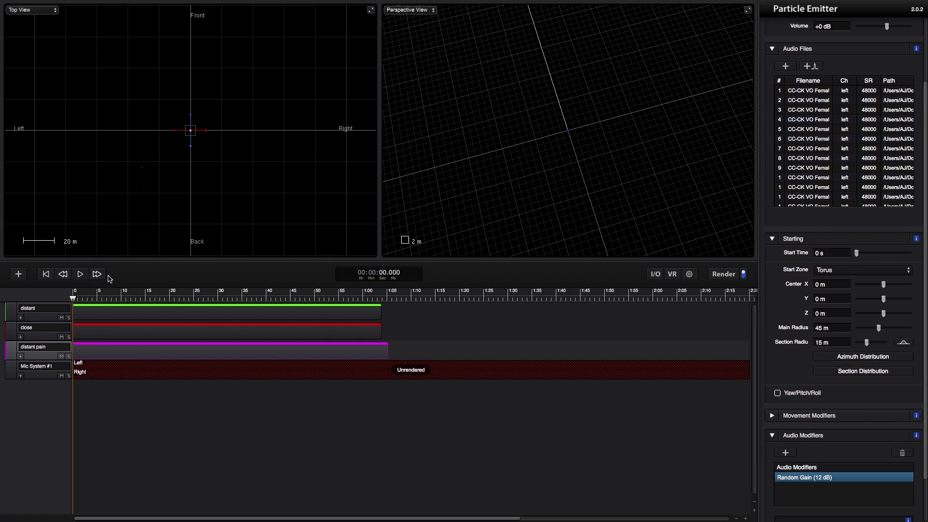
Render only the opening of the soundscape by cancelling the render early, and play about 12 seconds from the start
{"action": "left_click", "coordinate": [723, 274]}
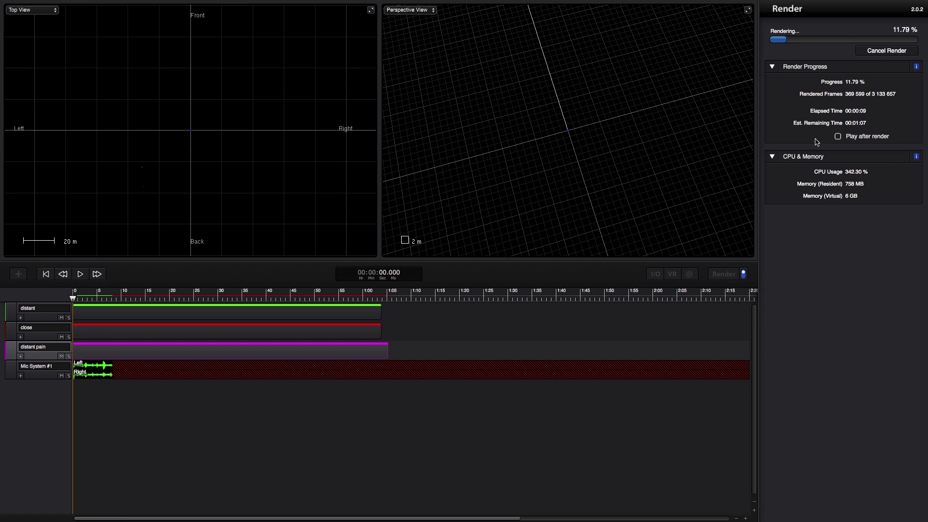
{"action": "left_click", "coordinate": [882, 52]}
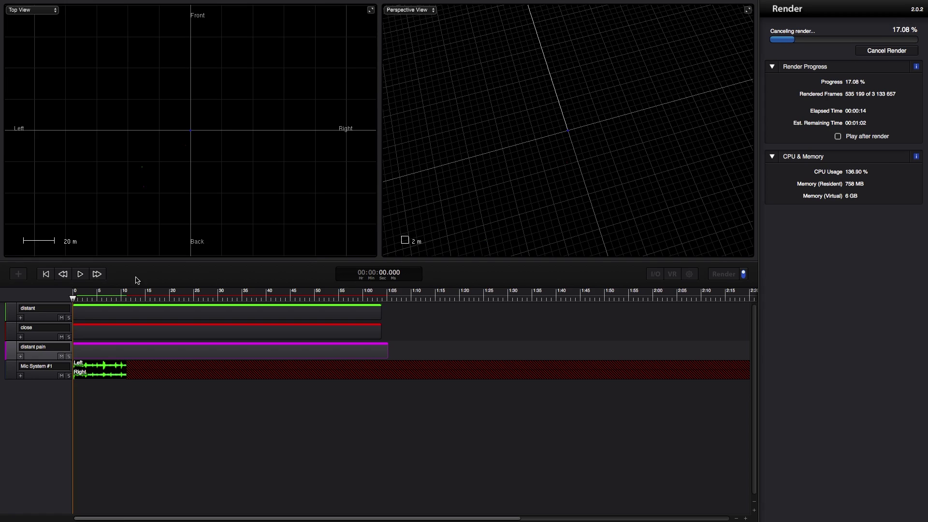
{"action": "left_click", "coordinate": [80, 274]}
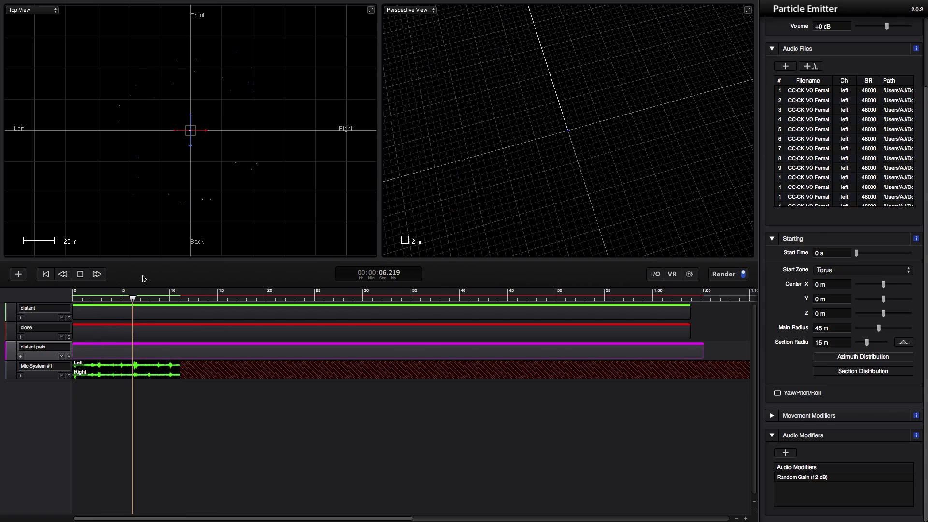
{"action": "left_click", "coordinate": [80, 274]}
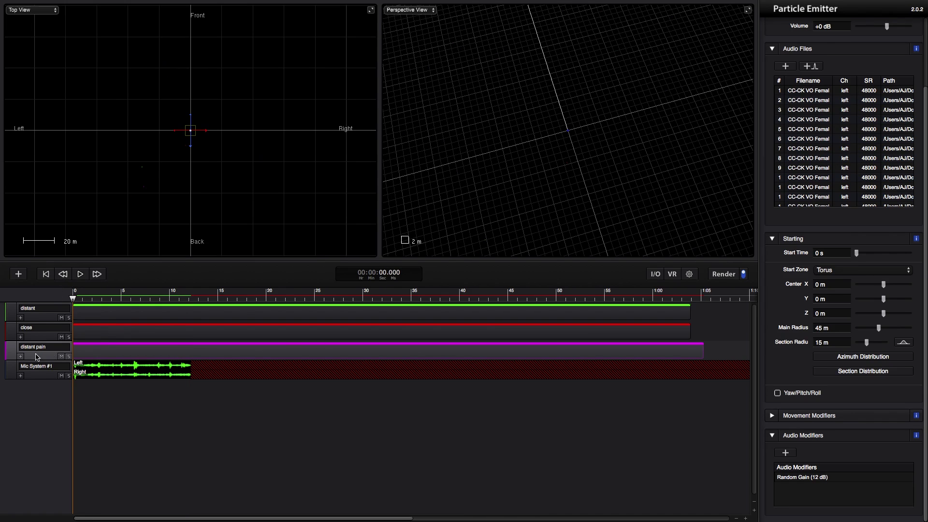
Add another particle emitter to the project and describe it as "engines"
{"action": "left_click_drag", "start_coordinate": [76, 301], "coordinate": [41, 297]}
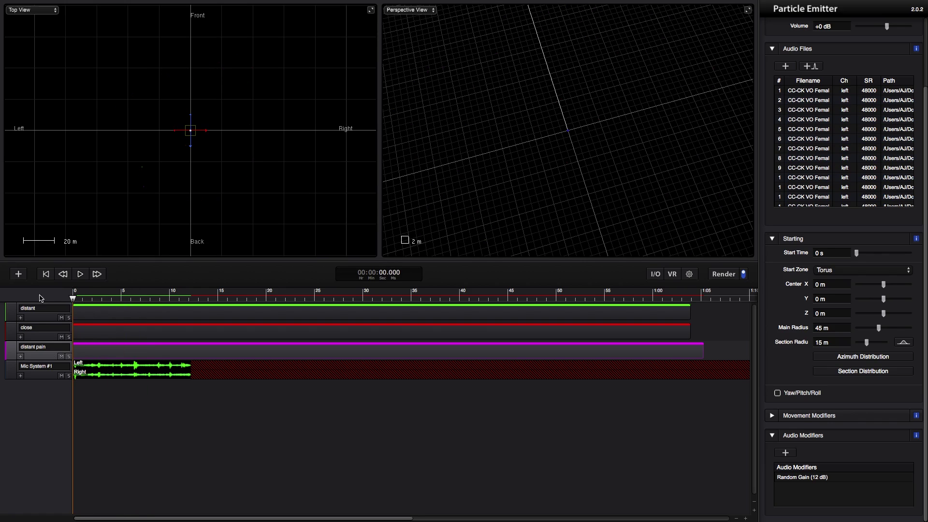
{"action": "left_click", "coordinate": [19, 273]}
{"action": "left_click", "coordinate": [45, 313]}
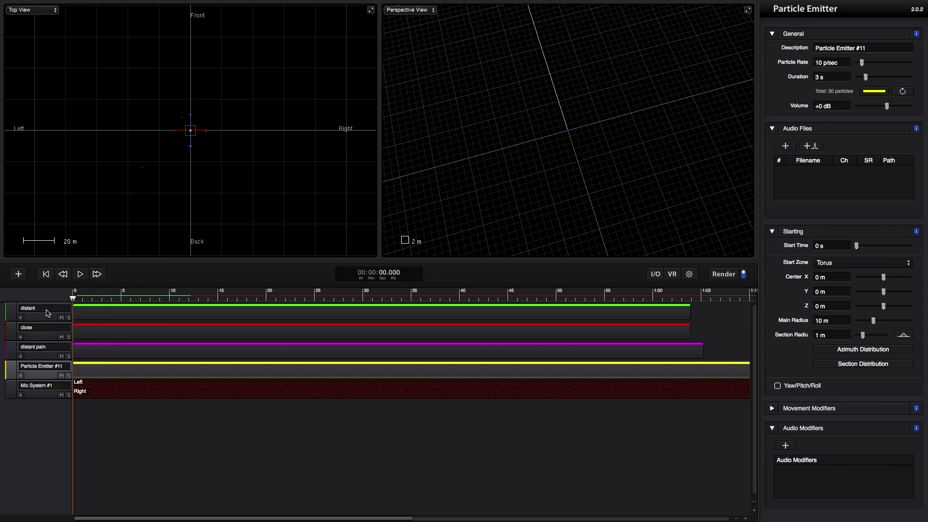
{"action": "left_click", "coordinate": [874, 48]}
{"action": "left_click_drag", "start_coordinate": [874, 48], "coordinate": [801, 51]}
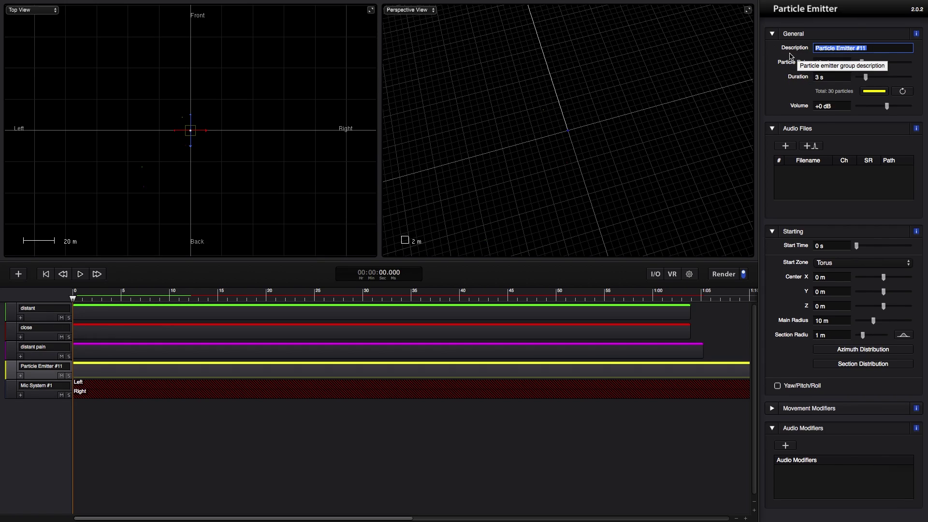
{"action": "type", "text": "s"}
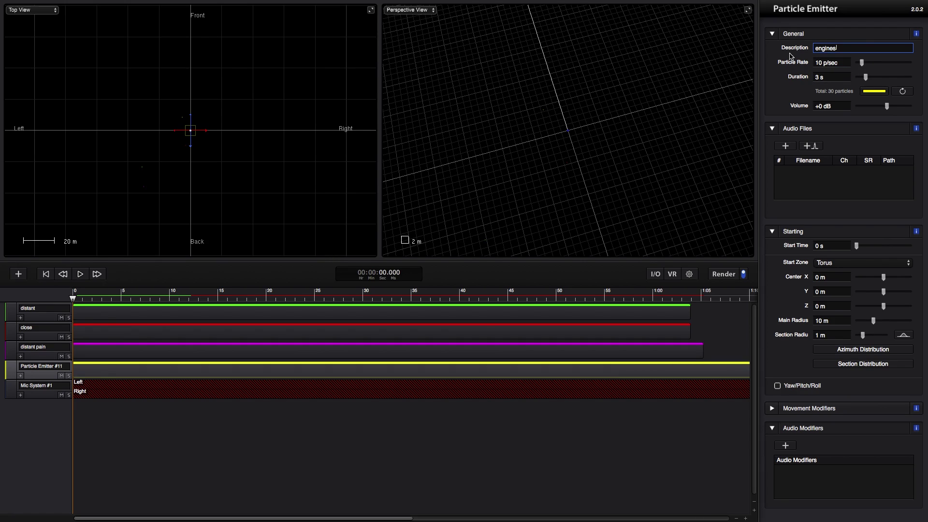
{"action": "key", "text": "Return"}
Set the engines emitter's particle rate to 4 p/sec and its duration to 60 s
{"action": "double_click", "coordinate": [822, 61]}
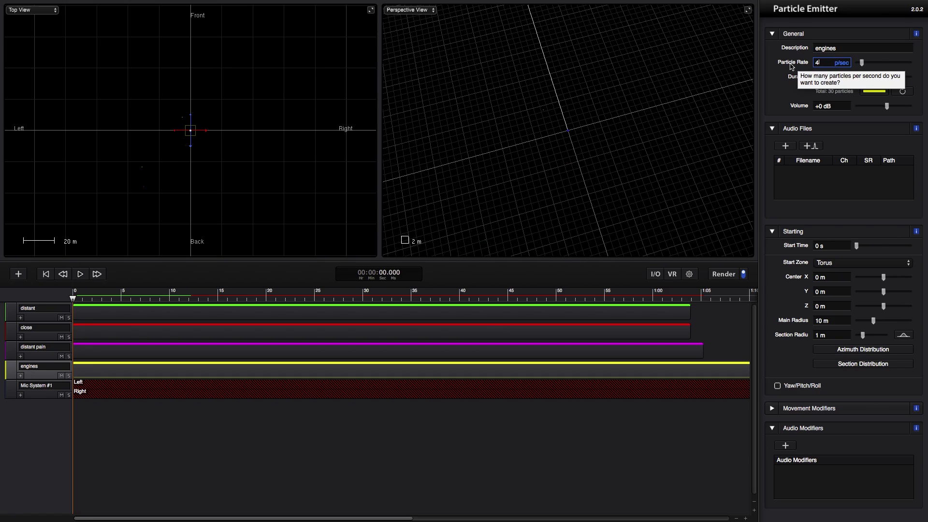
{"action": "type", "text": "4"}
{"action": "double_click", "coordinate": [822, 76]}
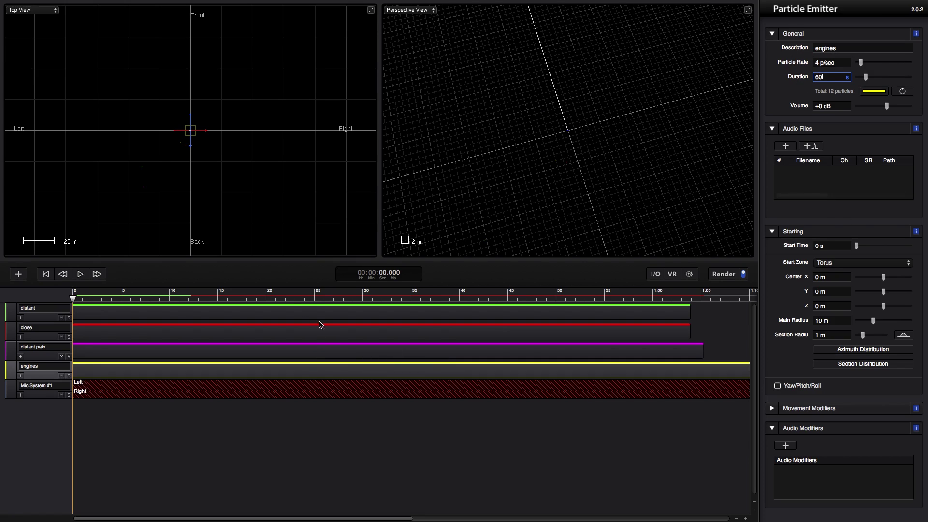
{"action": "left_click", "coordinate": [288, 298]}
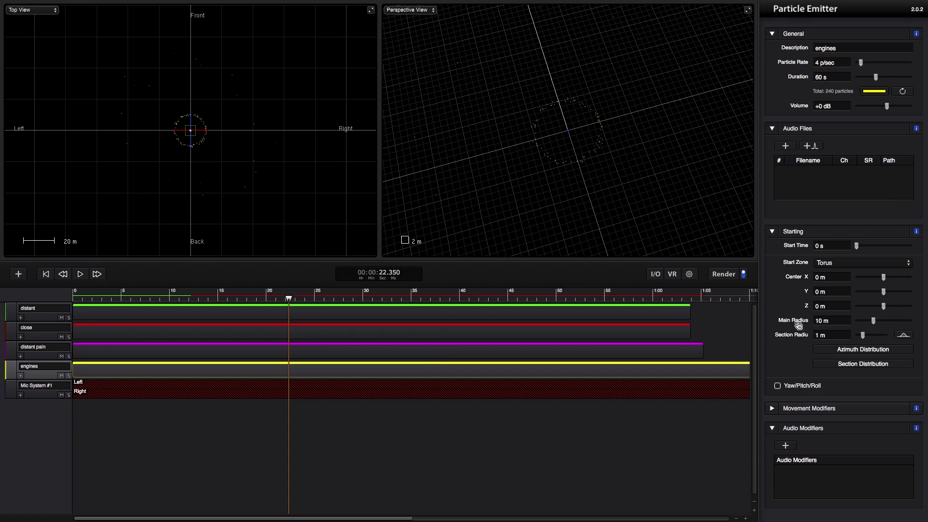
Set the engines emitter's torus to a 50 m main radius and a 15 m section radius, and scrub back through its particles
{"action": "left_click_drag", "start_coordinate": [833, 320], "coordinate": [799, 321]}
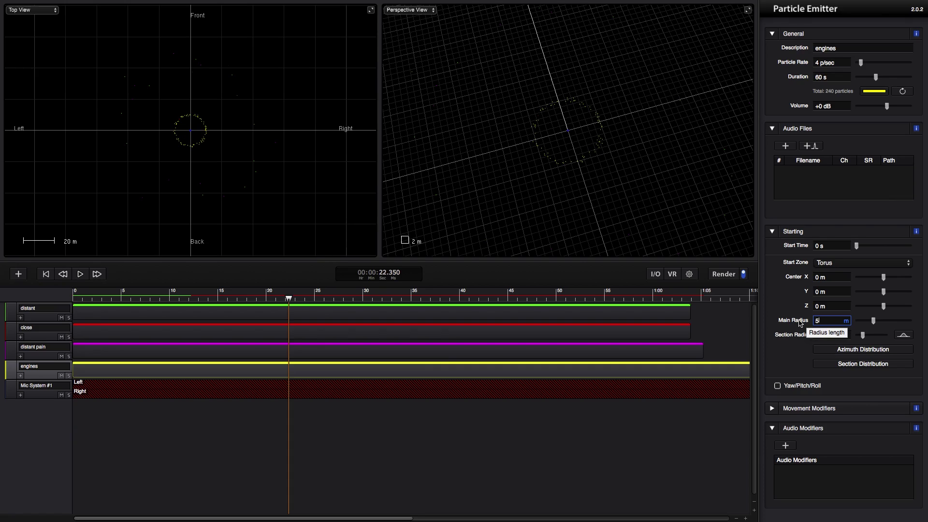
{"action": "type", "text": "50"}
{"action": "key", "text": "Tab"}
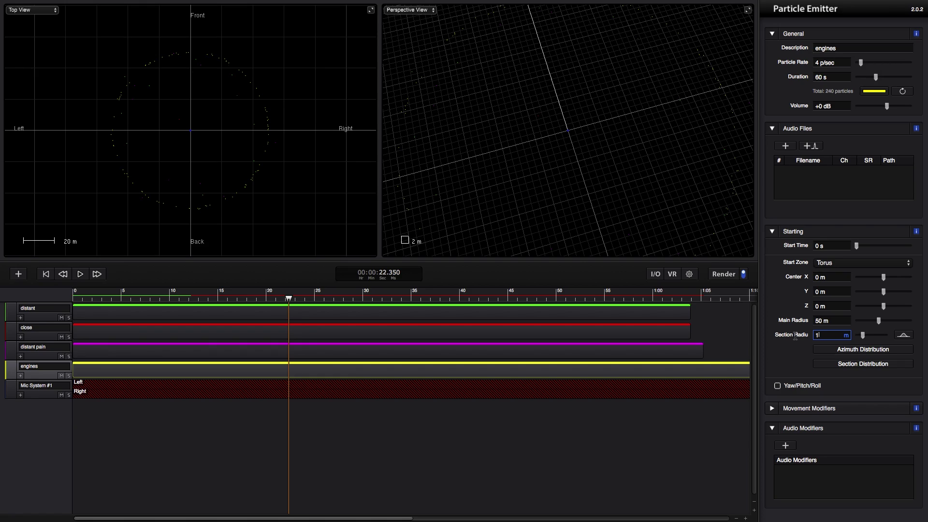
{"action": "key", "text": "Return"}
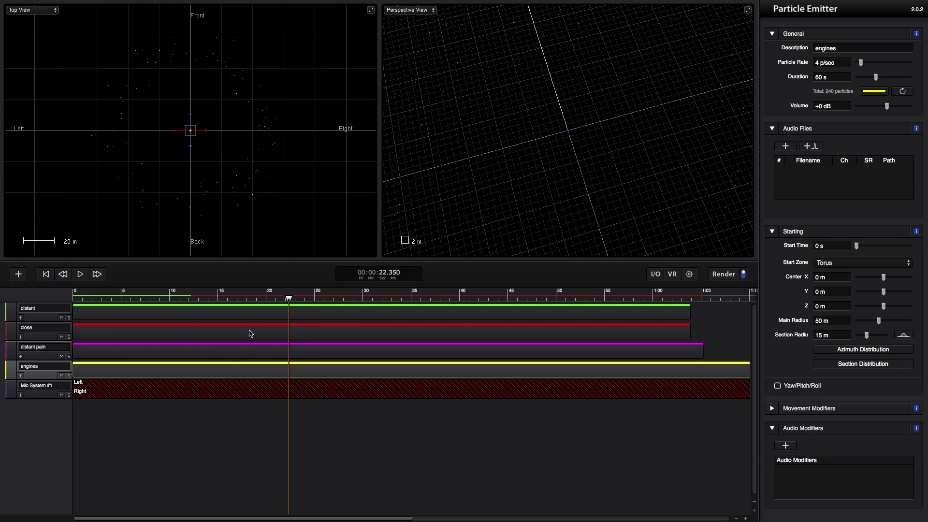
{"action": "left_click_drag", "start_coordinate": [239, 298], "coordinate": [108, 299]}
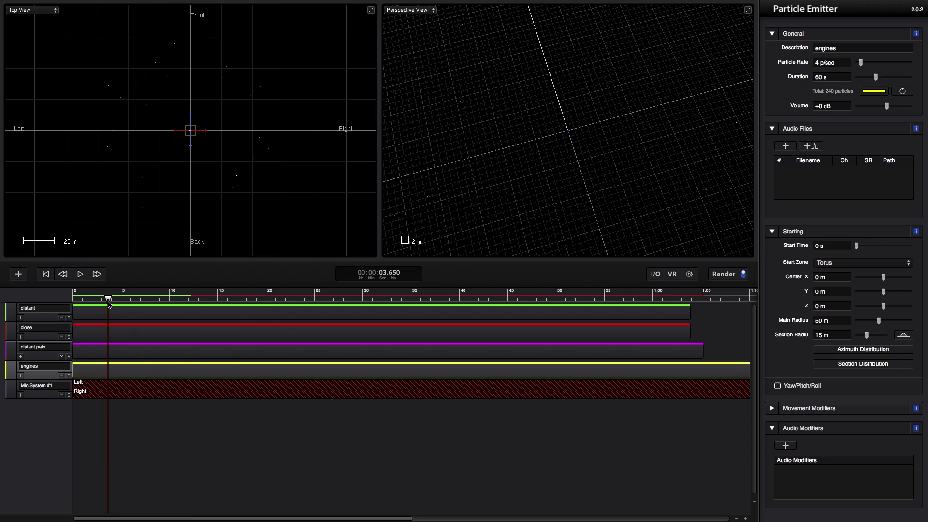
Browse the ballista folder for the engines emitter's audio import and audition ballista, couillard, loading, mangonel and trebuchet samples
{"action": "left_click", "coordinate": [786, 147]}
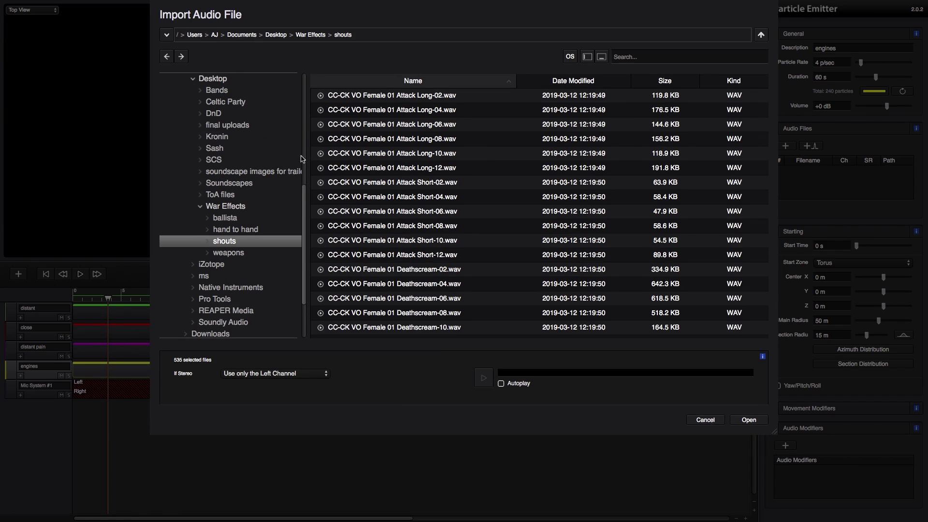
{"action": "left_click", "coordinate": [233, 221]}
{"action": "left_click", "coordinate": [441, 198]}
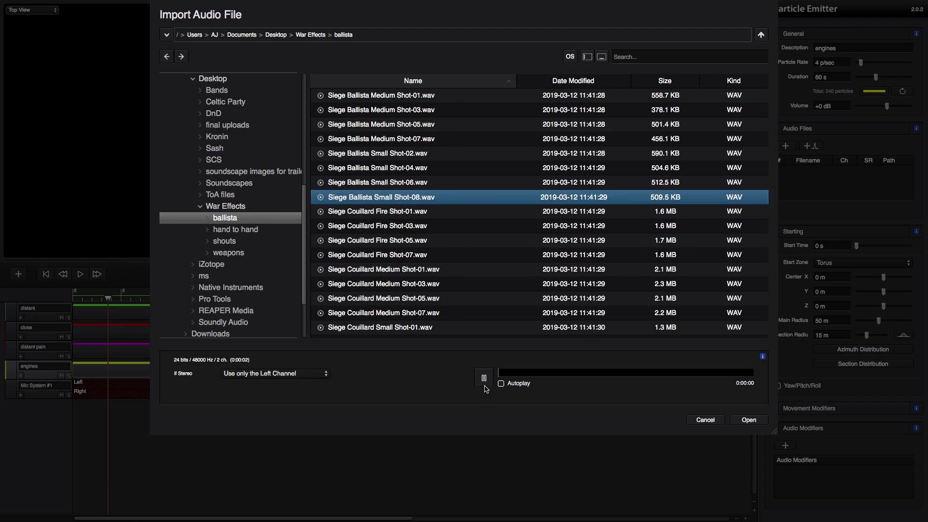
{"action": "scroll", "coordinate": [446, 240], "scroll_direction": "down", "scroll_amount": 5}
{"action": "left_click", "coordinate": [446, 242]}
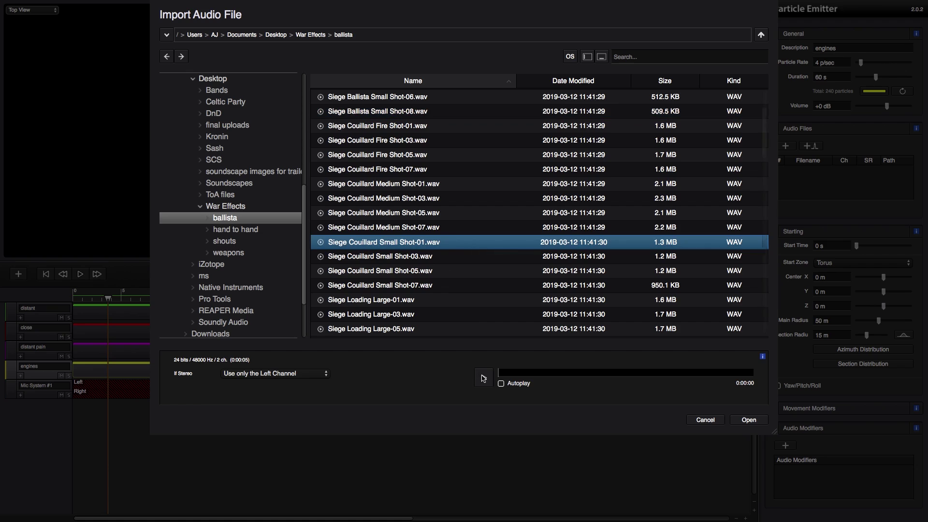
{"action": "scroll", "coordinate": [441, 263], "scroll_direction": "down", "scroll_amount": 5}
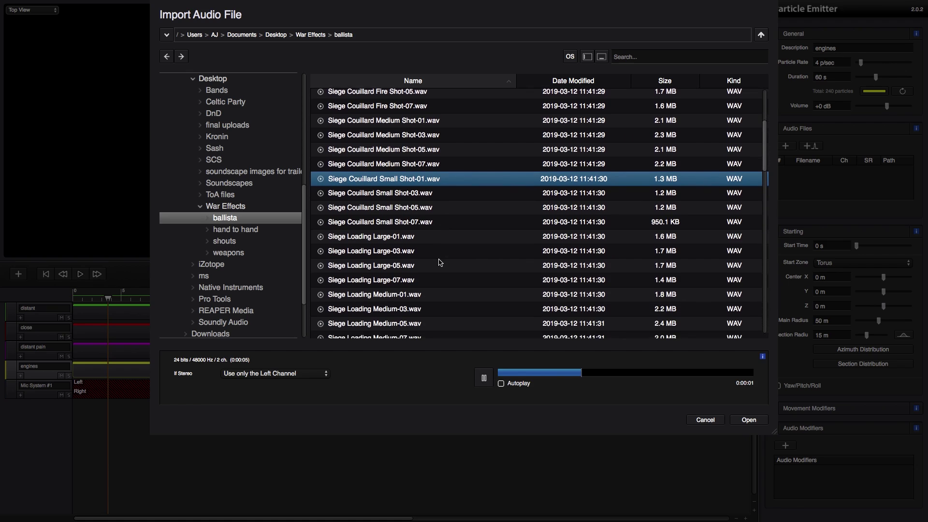
{"action": "left_click", "coordinate": [424, 263]}
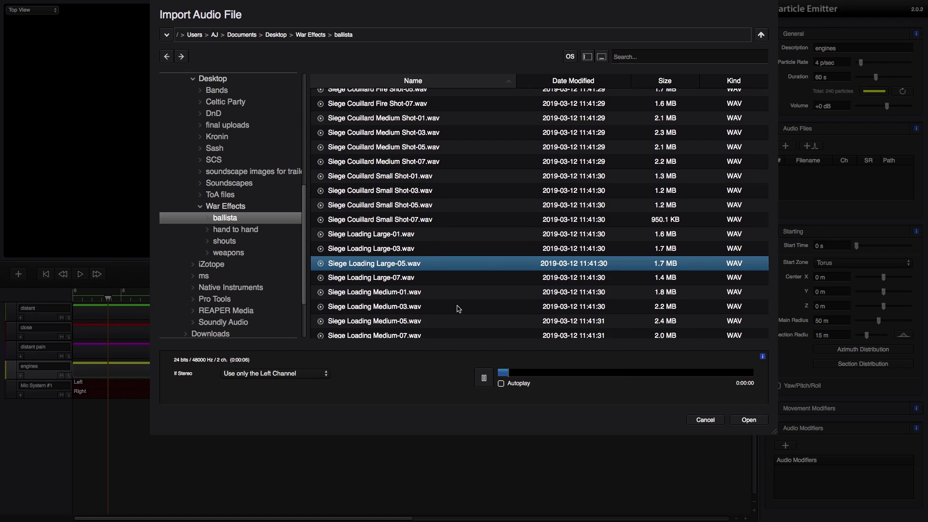
{"action": "scroll", "coordinate": [447, 290], "scroll_direction": "down", "scroll_amount": 4}
{"action": "scroll", "coordinate": [446, 289], "scroll_direction": "down", "scroll_amount": 12}
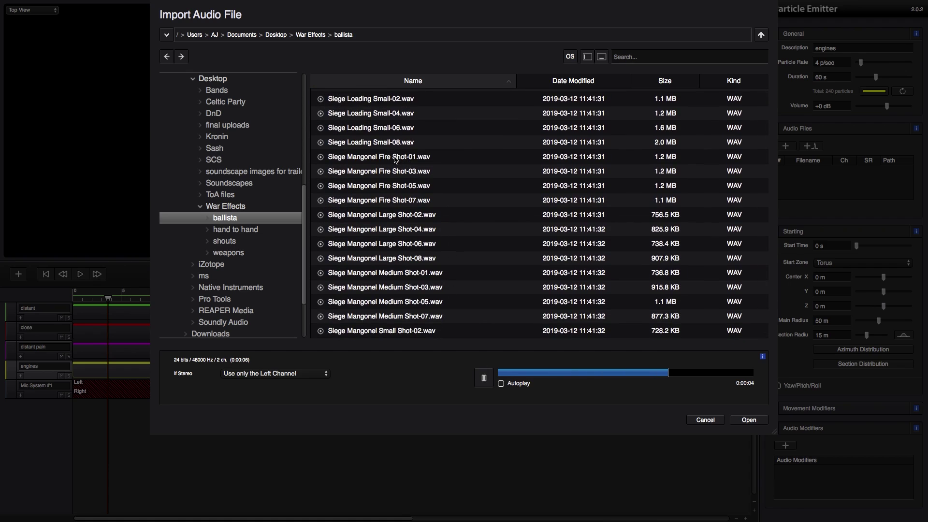
{"action": "left_click", "coordinate": [408, 158]}
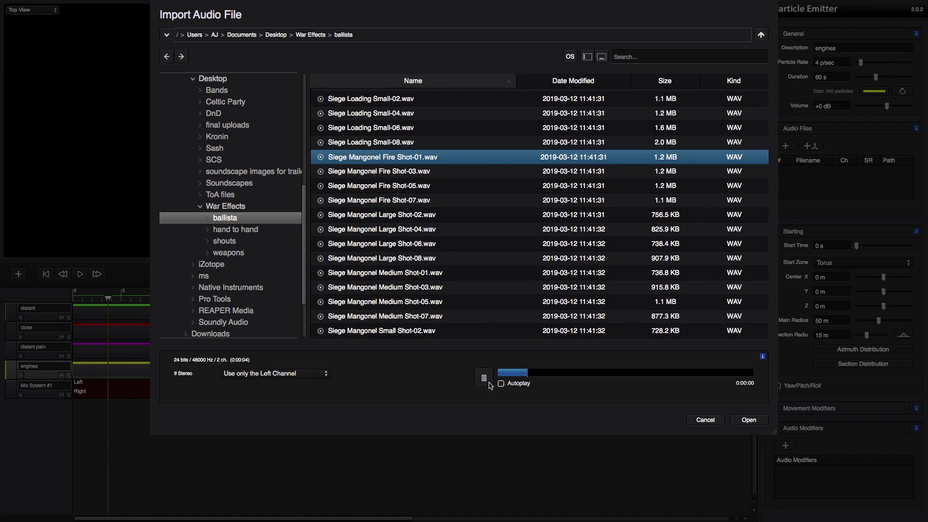
{"action": "scroll", "coordinate": [432, 317], "scroll_direction": "down", "scroll_amount": 20}
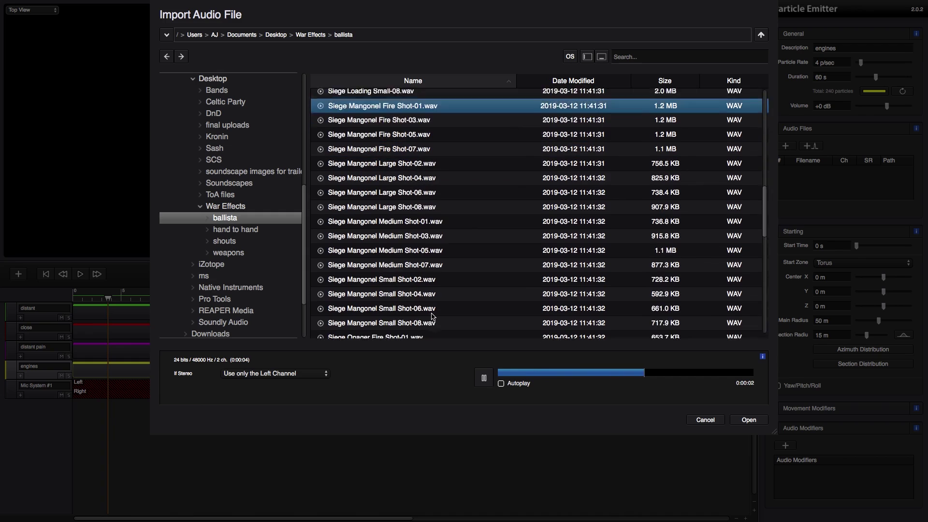
{"action": "scroll", "coordinate": [432, 317], "scroll_direction": "down", "scroll_amount": 9}
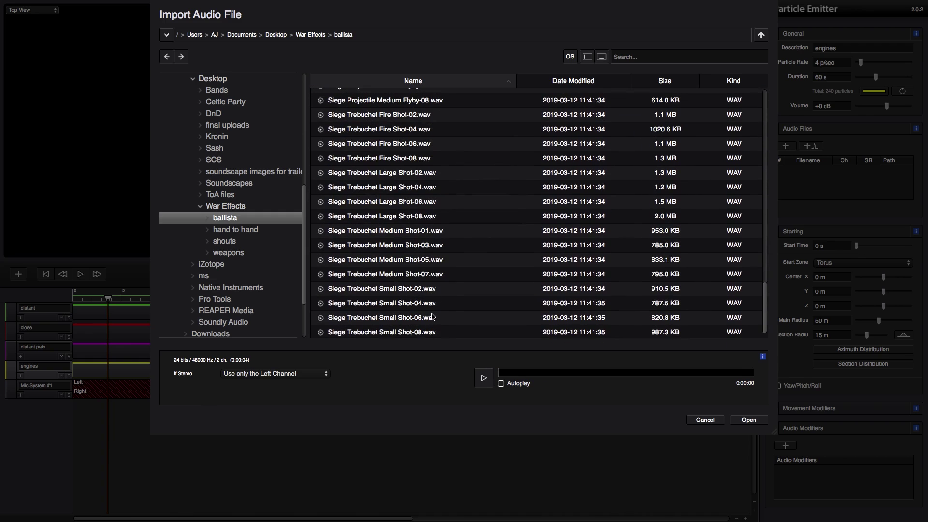
{"action": "left_click", "coordinate": [433, 317]}
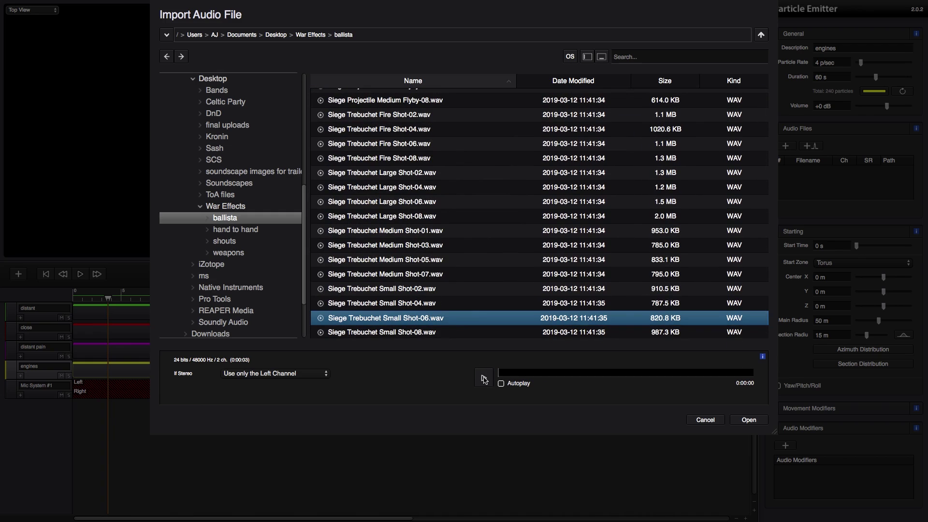
Import every file in the ballista folder into the engines emitter, using only the left channel
{"action": "left_click", "coordinate": [402, 261]}
{"action": "key", "text": "super+a"}
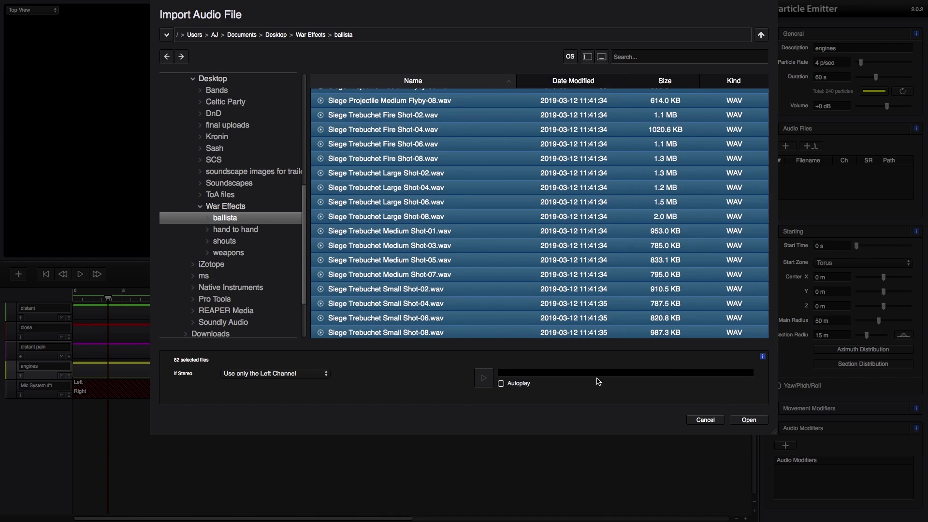
{"action": "left_click", "coordinate": [756, 420]}
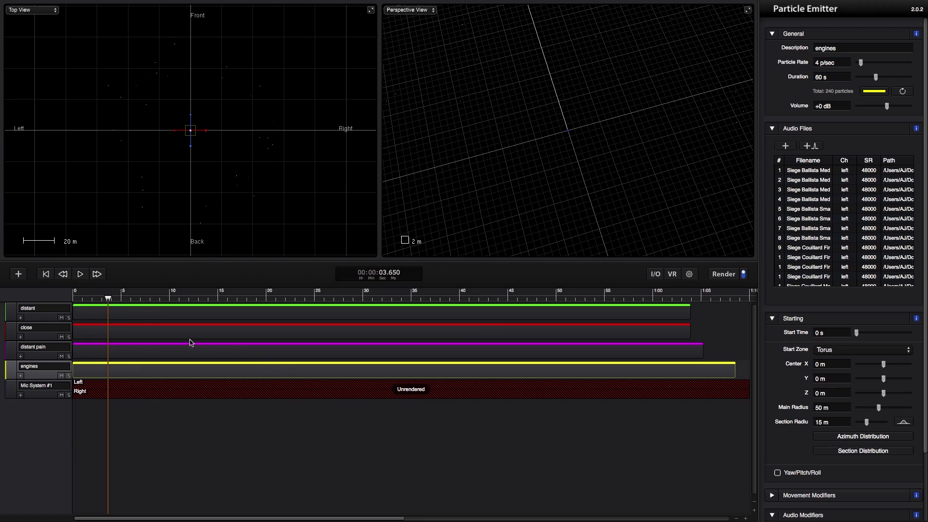
Render the soundscape's opening from zero, cancelling the render early, and play about 13 seconds with the siege engines
{"action": "left_click_drag", "start_coordinate": [110, 300], "coordinate": [71, 300]}
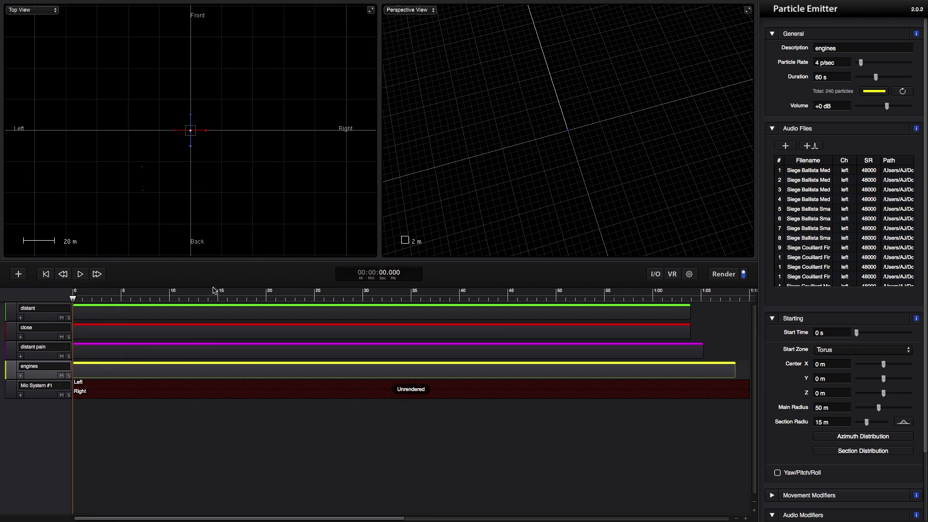
{"action": "left_click", "coordinate": [725, 274]}
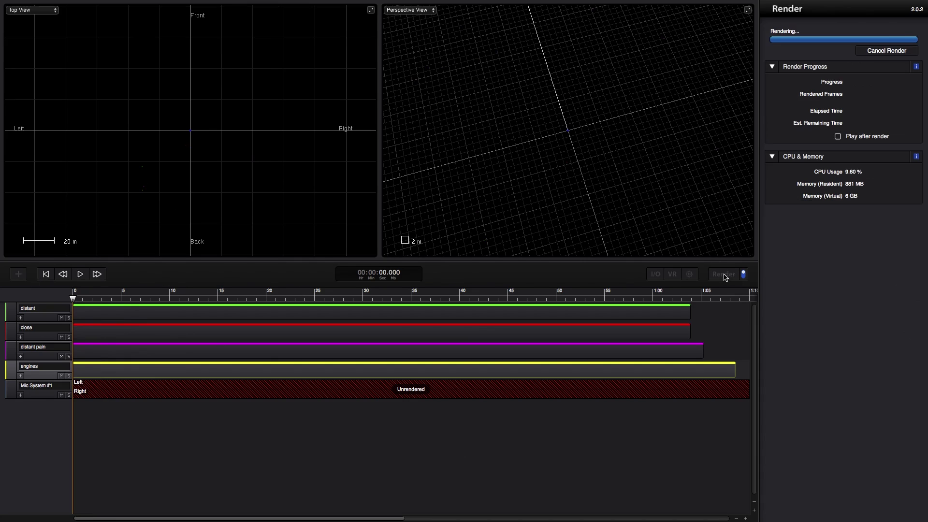
{"action": "left_click", "coordinate": [877, 50]}
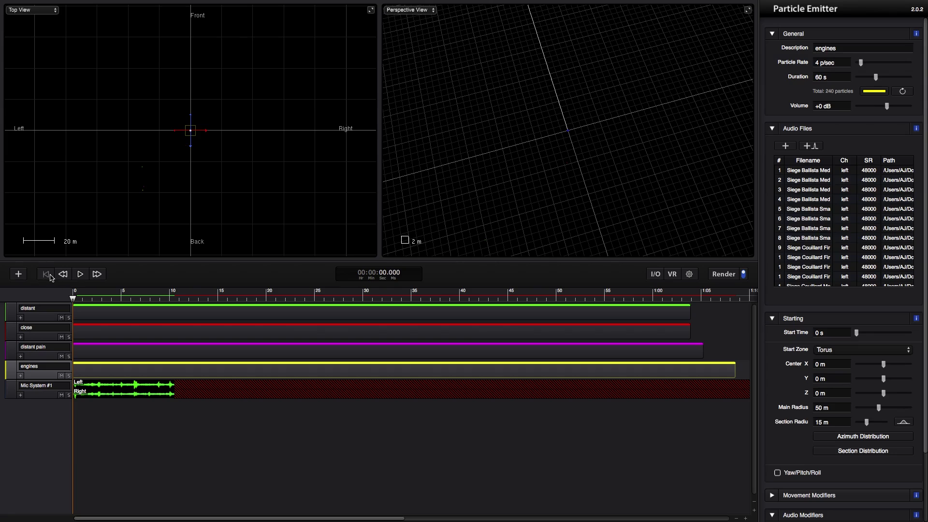
{"action": "left_click", "coordinate": [81, 273]}
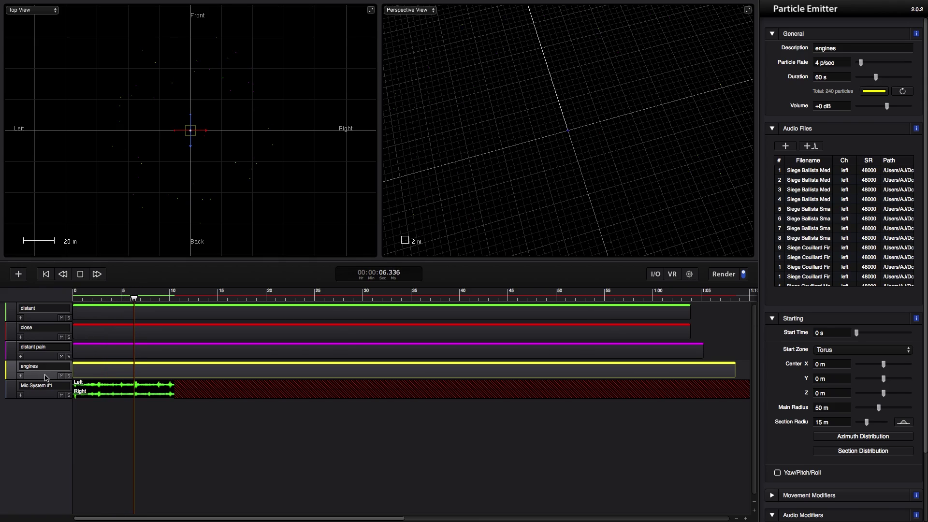
{"action": "scroll", "coordinate": [792, 435], "scroll_direction": "down", "scroll_amount": 3}
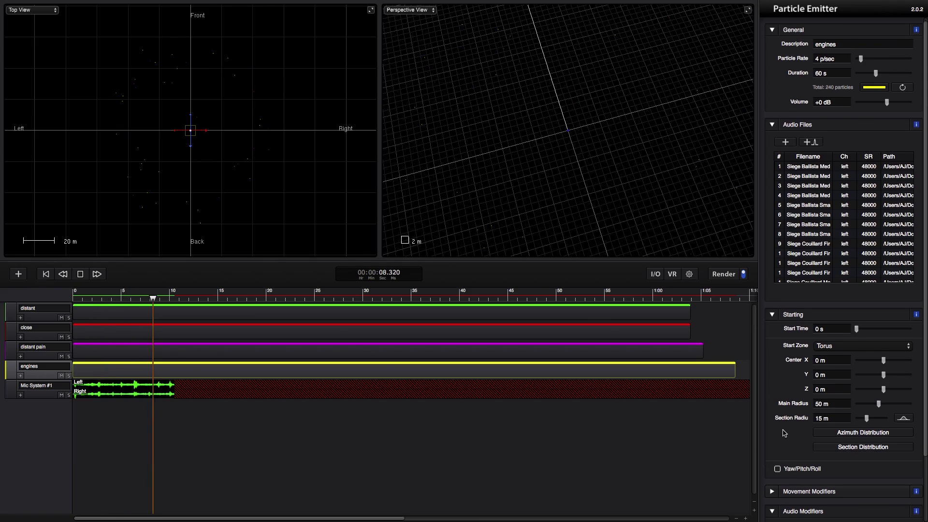
{"action": "scroll", "coordinate": [801, 439], "scroll_direction": "down", "scroll_amount": 3}
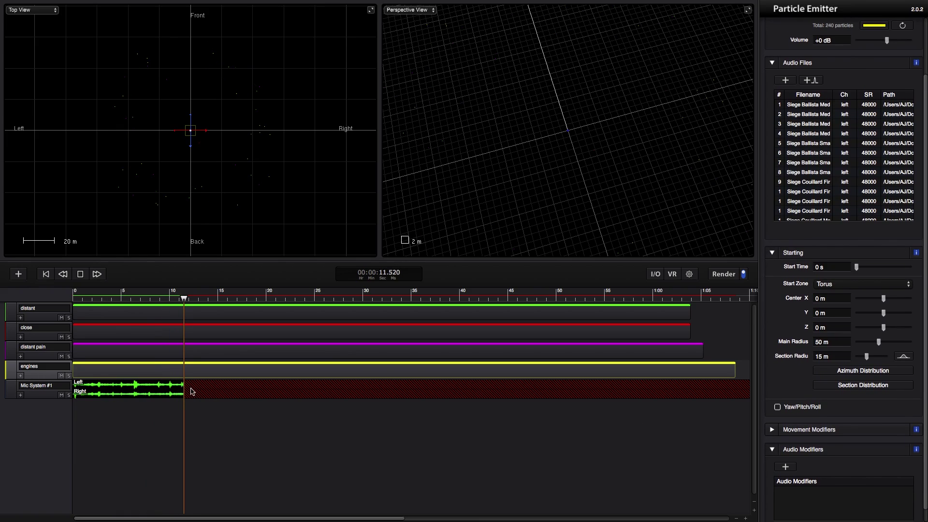
{"action": "left_click", "coordinate": [79, 274]}
{"action": "left_click", "coordinate": [78, 274]}
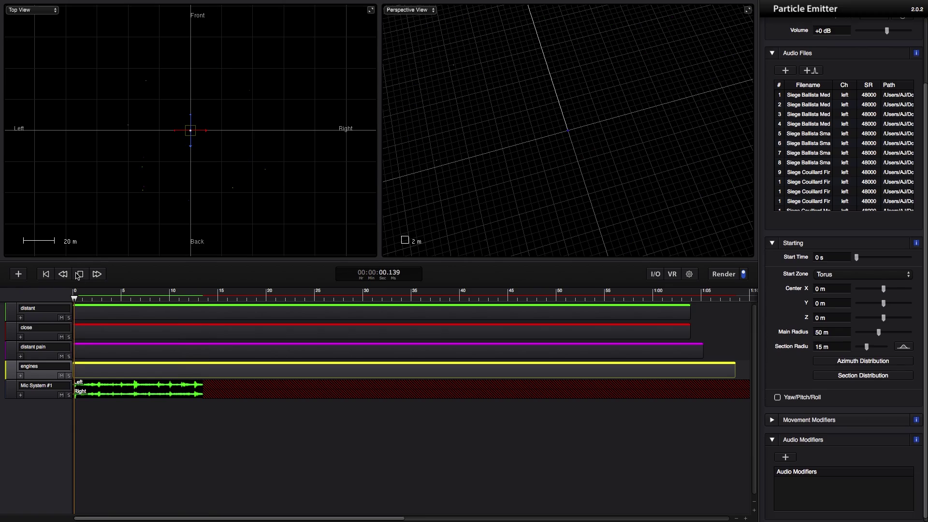
{"action": "left_click", "coordinate": [78, 274]}
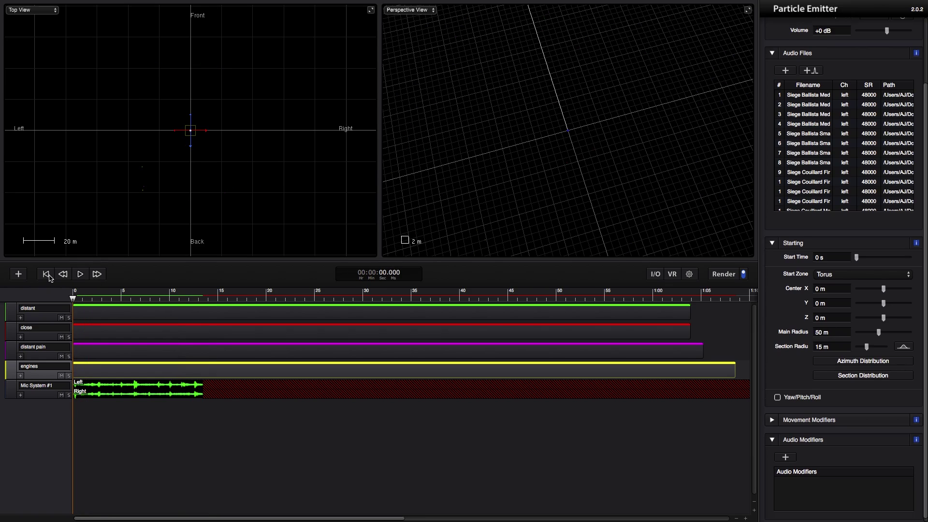
Add a Random Gain (12 dB) audio modifier to the engines emitter
{"action": "left_click", "coordinate": [789, 458]}
{"action": "mouse_move", "coordinate": [807, 467]}
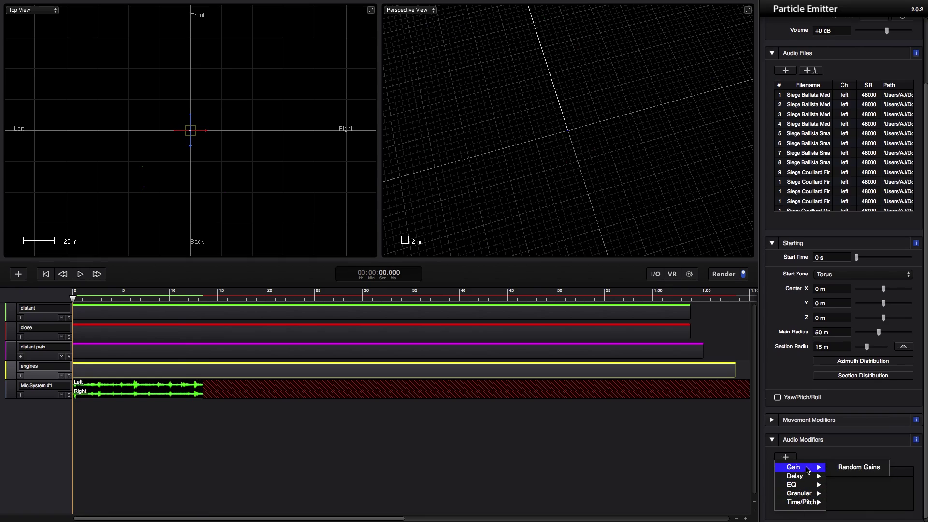
{"action": "left_click", "coordinate": [850, 468]}
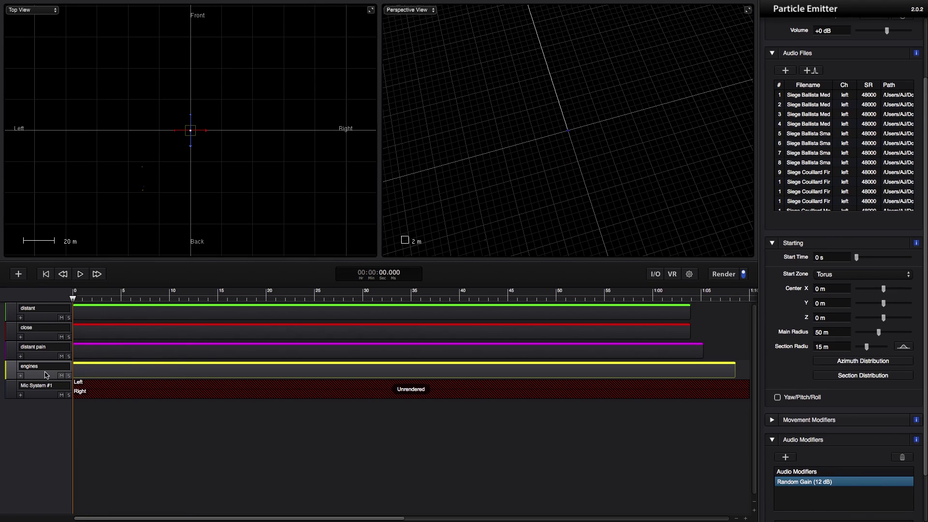
Raise the engines emitter's volume to about +5.2 dB and render the opening of the soundscape again
{"action": "scroll", "coordinate": [851, 133], "scroll_direction": "up", "scroll_amount": 3}
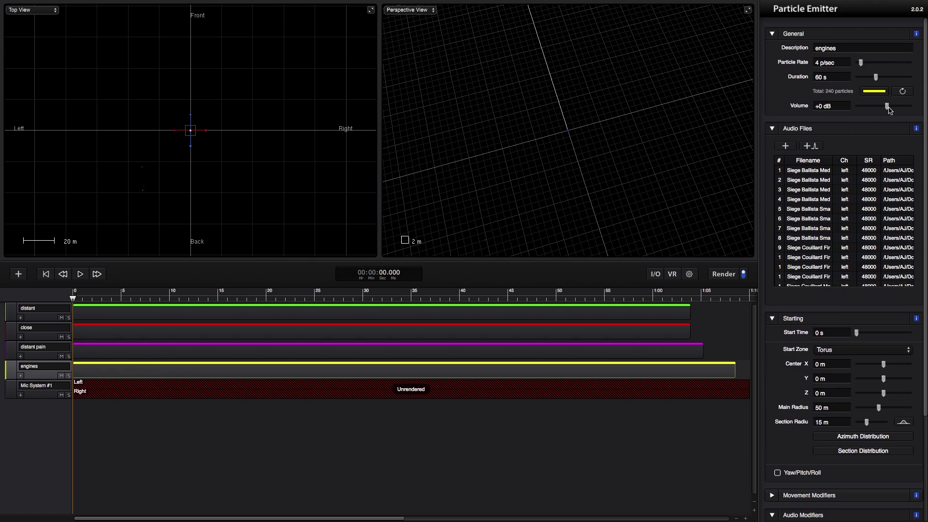
{"action": "left_click_drag", "start_coordinate": [887, 106], "coordinate": [893, 110]}
{"action": "left_click", "coordinate": [723, 274]}
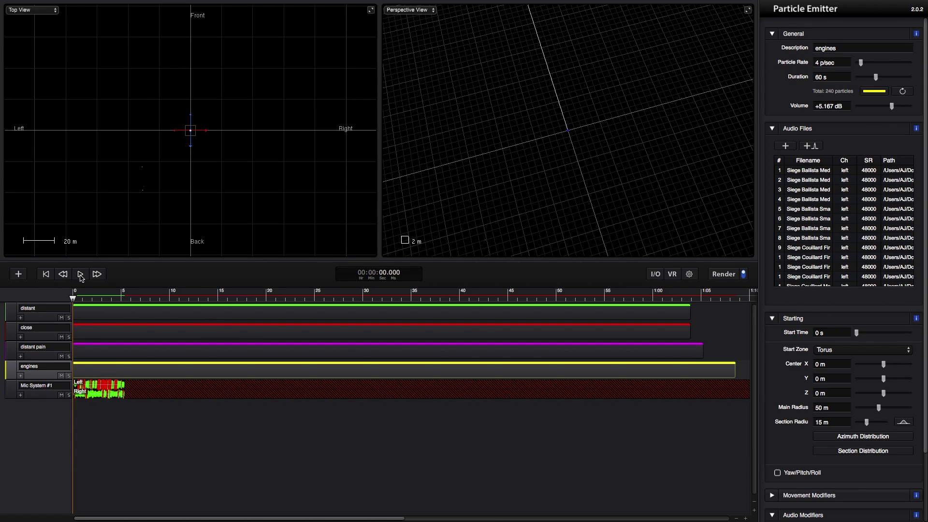
Listen to about 5 seconds of the opening and lower the engines emitter's volume to about +2 dB
{"action": "left_click", "coordinate": [80, 274]}
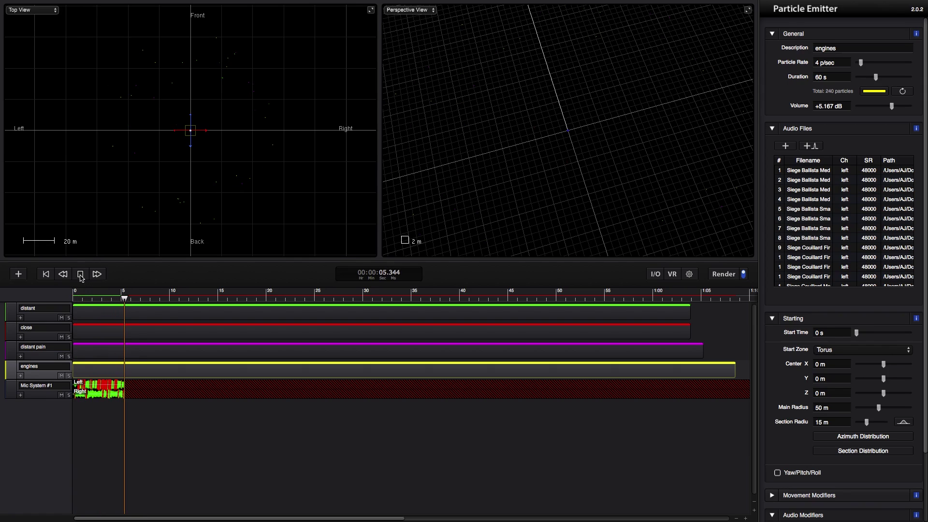
{"action": "left_click", "coordinate": [81, 274]}
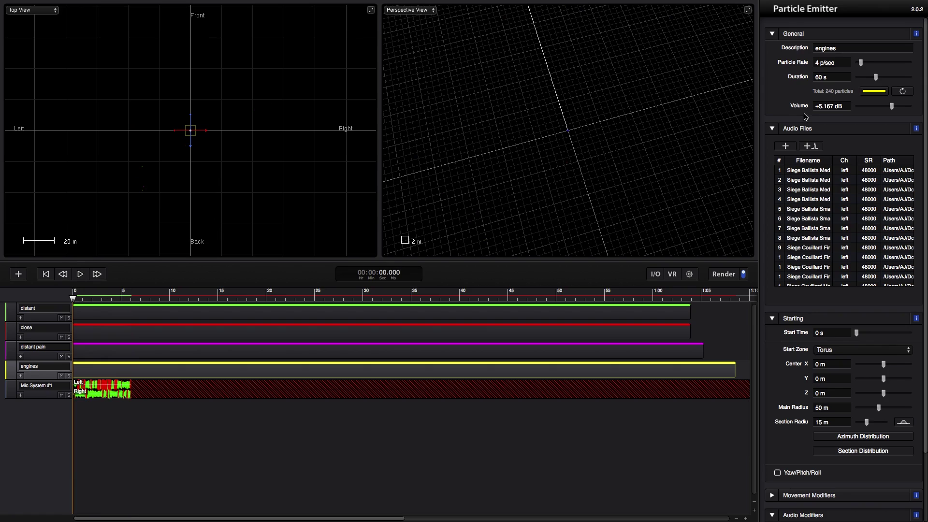
{"action": "left_click_drag", "start_coordinate": [892, 108], "coordinate": [889, 109]}
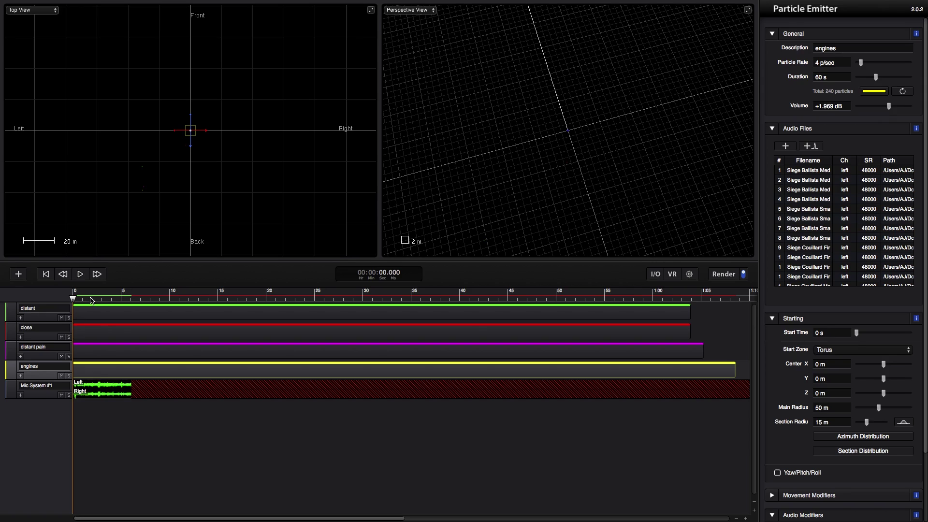
Render the opening with the quieter engines, cancelling the render early, and play it from zero
{"action": "left_click", "coordinate": [723, 274]}
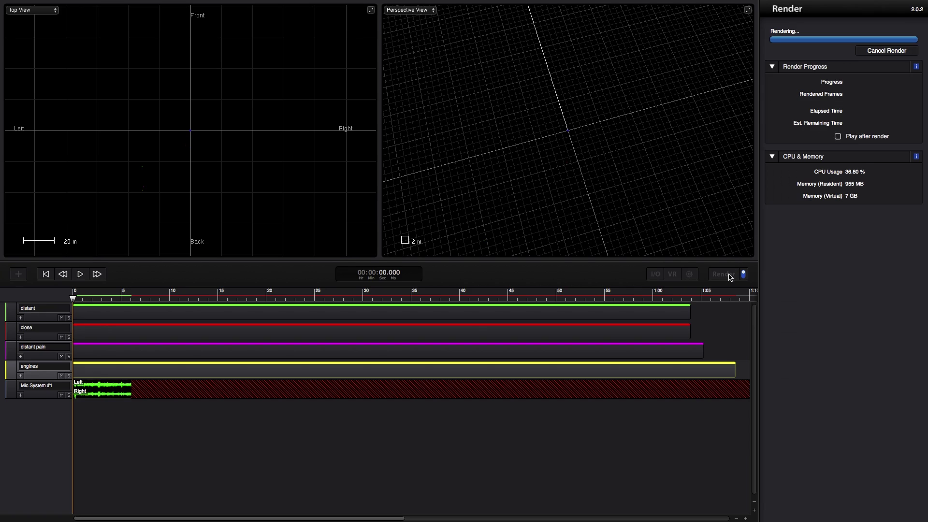
{"action": "left_click", "coordinate": [880, 51]}
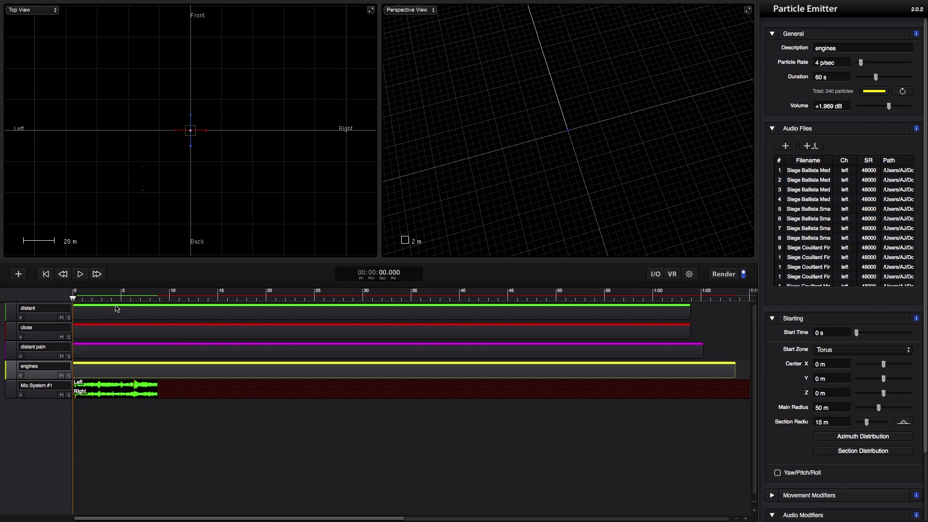
{"action": "left_click", "coordinate": [79, 275]}
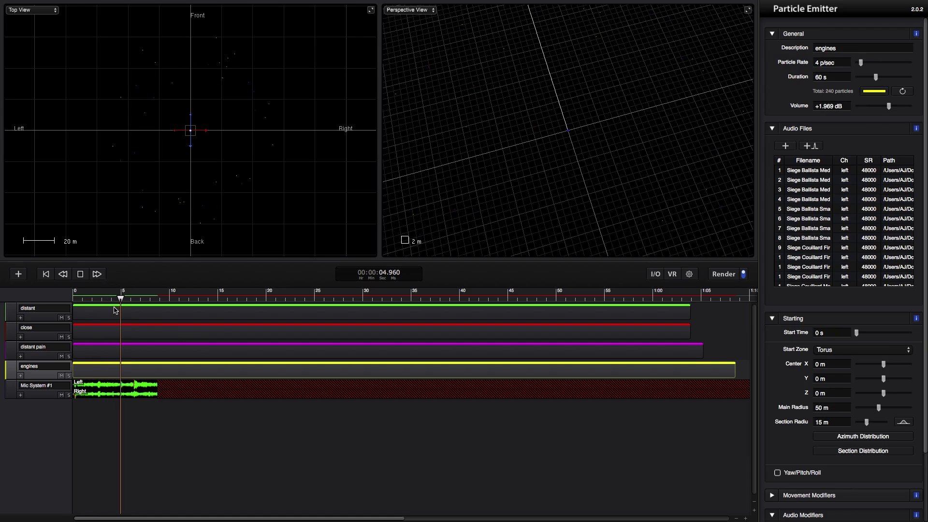
{"action": "left_click", "coordinate": [81, 277]}
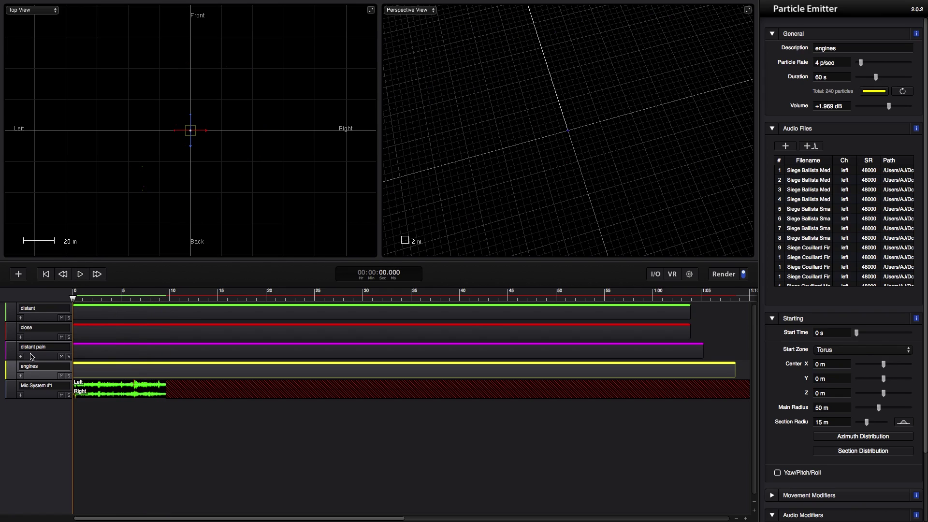
Add a particle emitter named "close cloth" with a particle rate of 4 p/sec and a duration of 60 s
{"action": "left_click", "coordinate": [13, 335]}
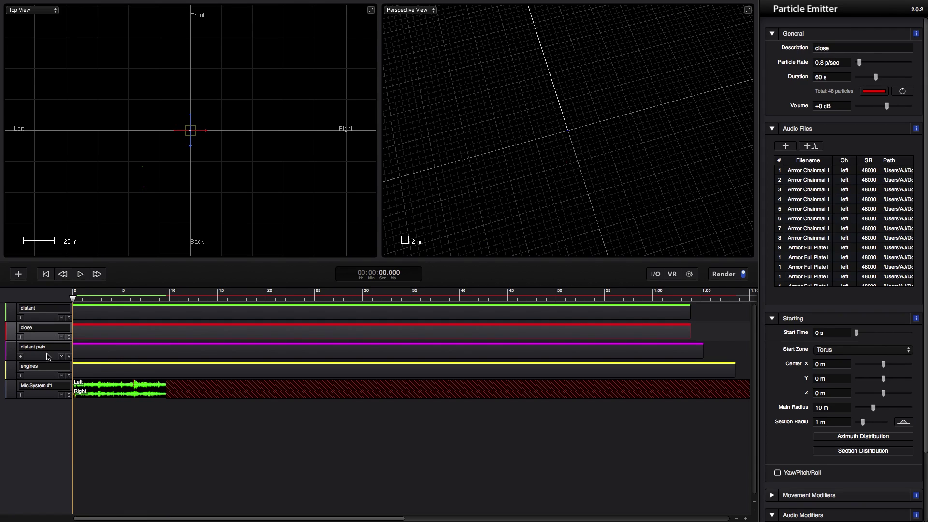
{"action": "left_click", "coordinate": [21, 276]}
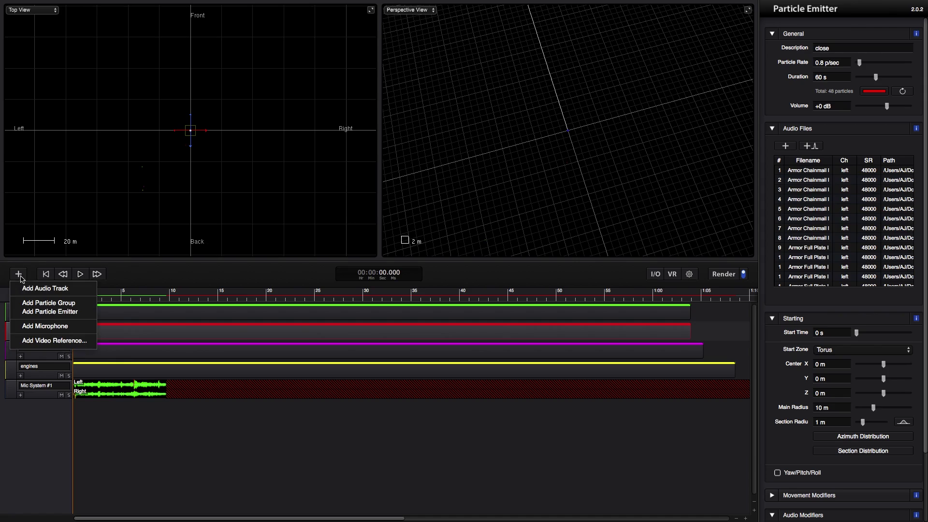
{"action": "left_click", "coordinate": [49, 312]}
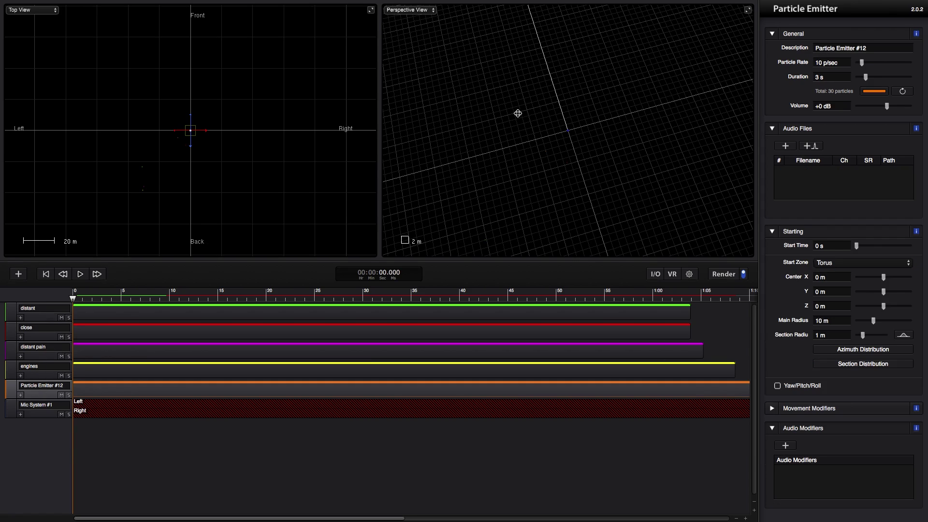
{"action": "left_click", "coordinate": [841, 48]}
{"action": "key", "text": "super+a"}
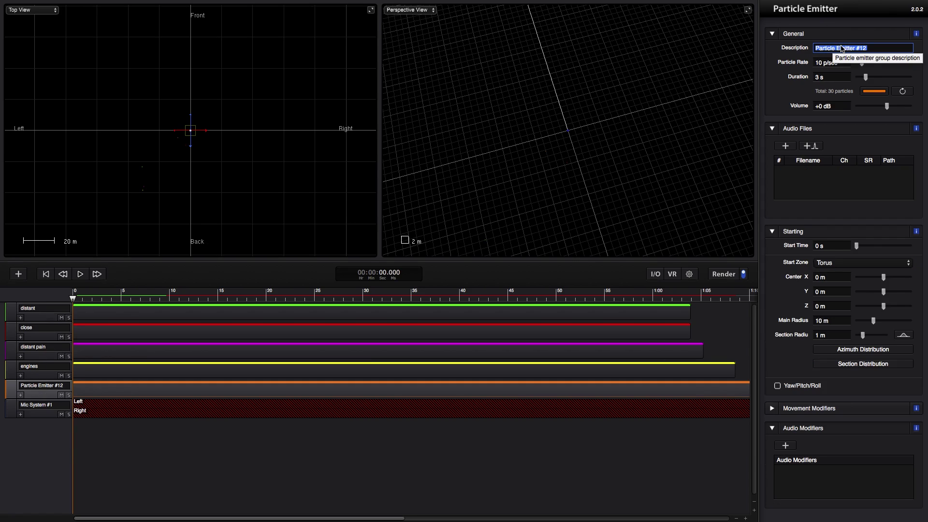
{"action": "type", "text": "close cloth"}
{"action": "key", "text": "Return"}
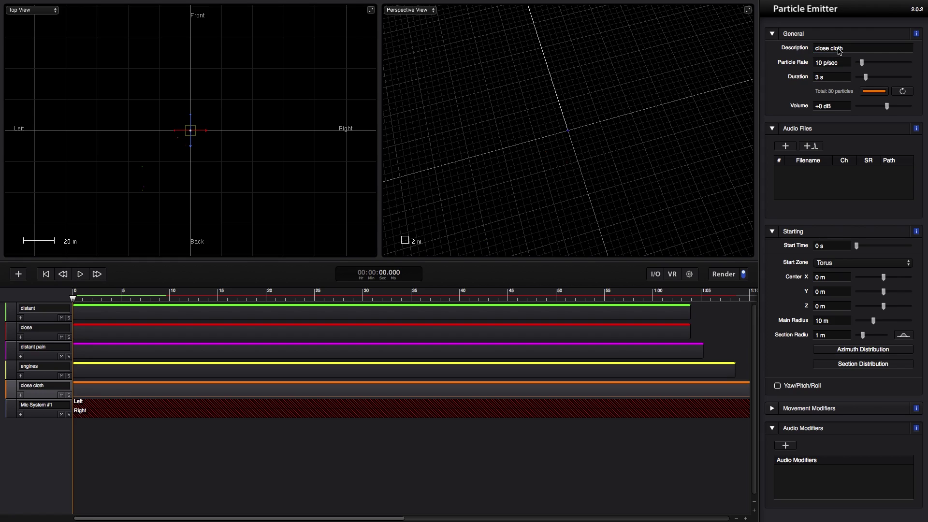
{"action": "left_click", "coordinate": [827, 63]}
{"action": "key", "text": "Tab"}
Audition several body fall sounds from the hand to hand folder for the close cloth emitter
{"action": "left_click", "coordinate": [785, 145]}
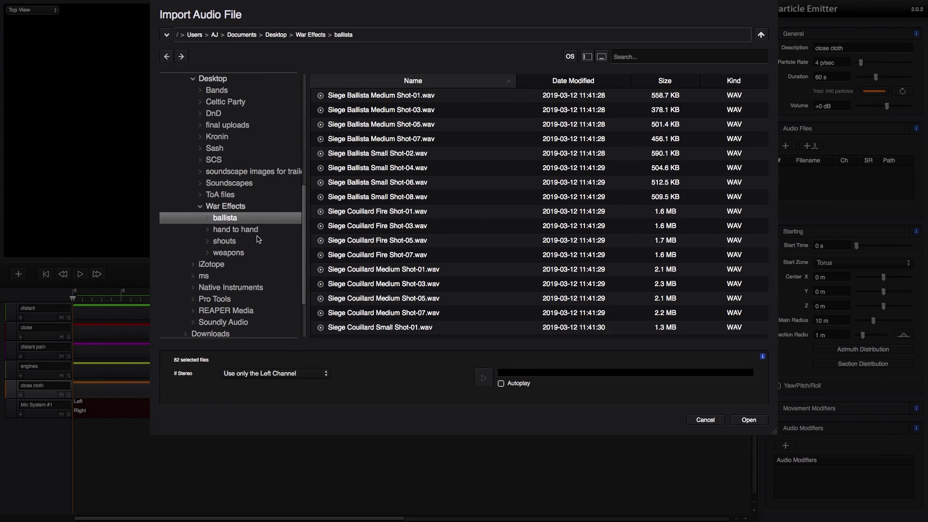
{"action": "left_click", "coordinate": [244, 230]}
{"action": "left_click", "coordinate": [412, 213]}
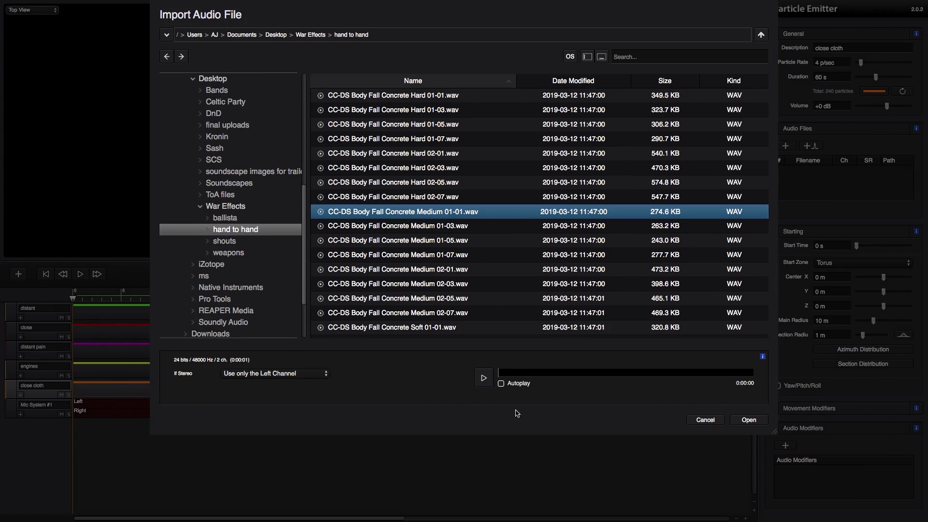
{"action": "left_click", "coordinate": [483, 377]}
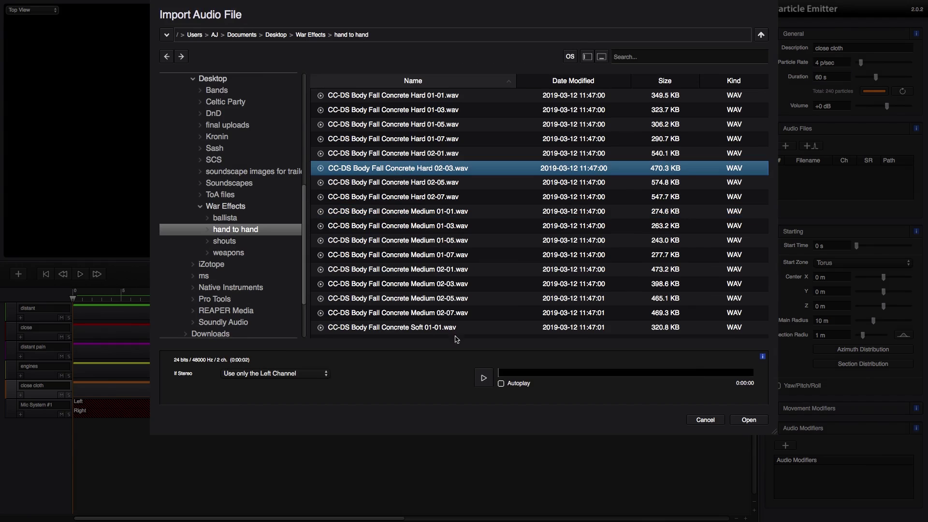
{"action": "key", "text": "Up"}
{"action": "key", "text": "Up"}
{"action": "key", "text": "Up"}
{"action": "left_click", "coordinate": [484, 378]}
{"action": "scroll", "coordinate": [443, 282], "scroll_direction": "down", "scroll_amount": 9}
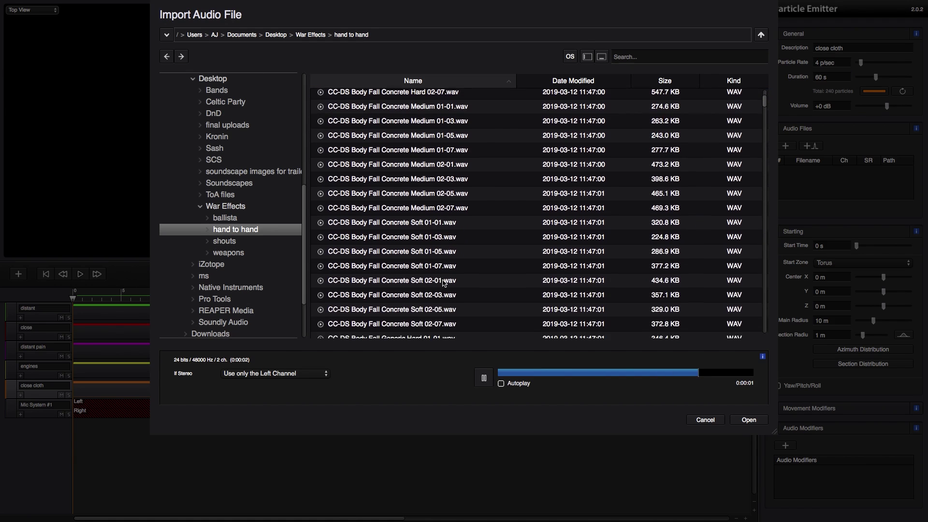
{"action": "left_click", "coordinate": [443, 283]}
{"action": "key", "text": "space"}
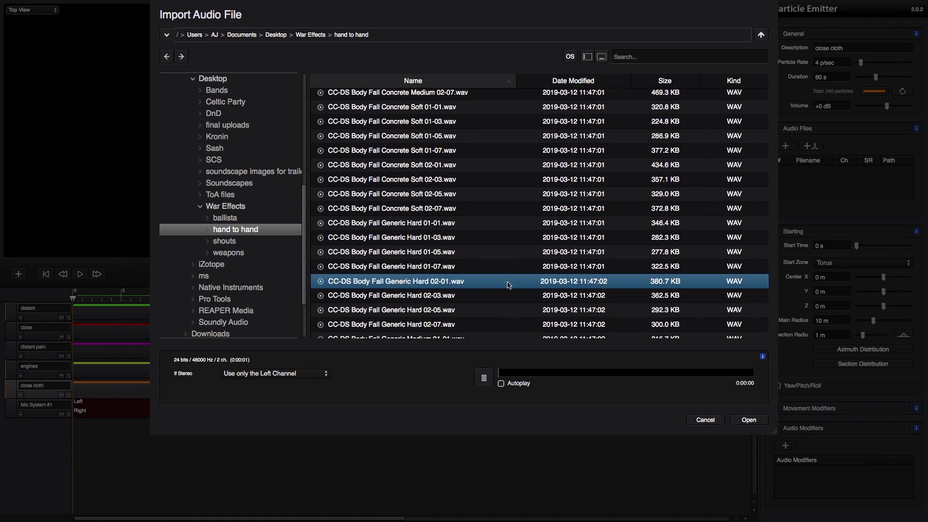
{"action": "scroll", "coordinate": [465, 237], "scroll_direction": "down", "scroll_amount": 20}
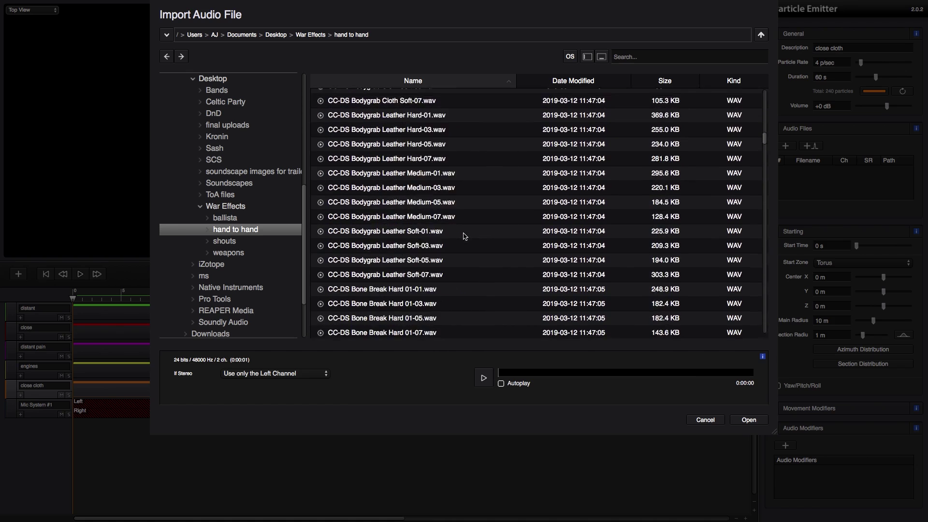
Preview CC-DS Kick Blunt Medium 02-03.wav and import it into the close cloth emitter with Convert to Mono as the stereo option
{"action": "left_click", "coordinate": [465, 231]}
{"action": "left_click", "coordinate": [484, 377]}
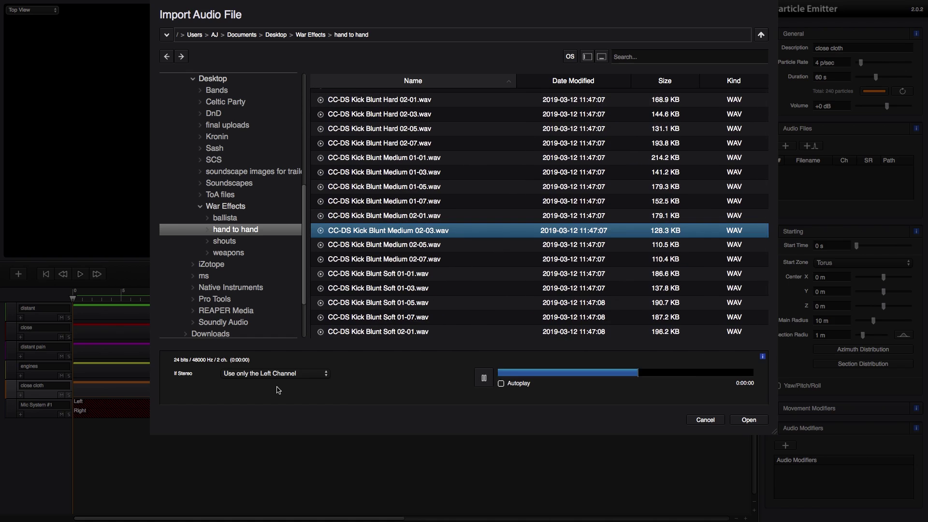
{"action": "left_click", "coordinate": [270, 374]}
{"action": "left_click", "coordinate": [261, 392]}
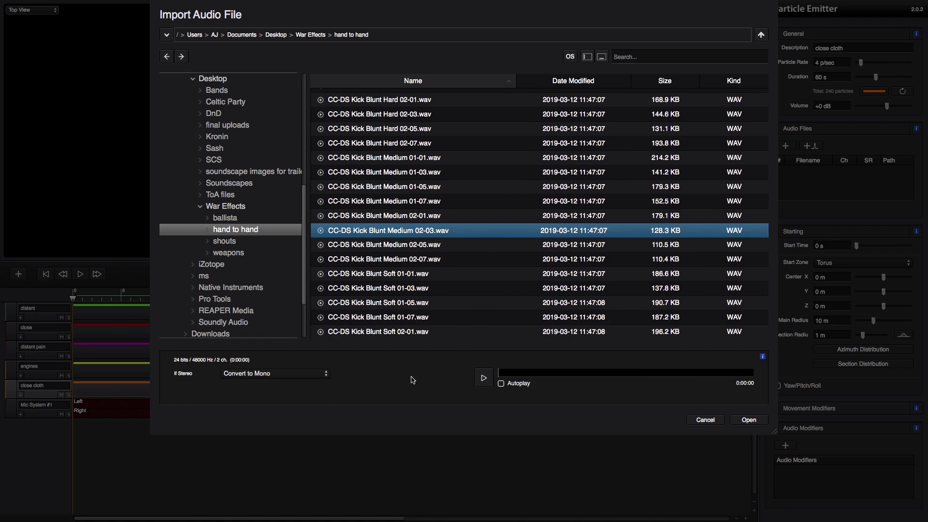
{"action": "left_click", "coordinate": [747, 420]}
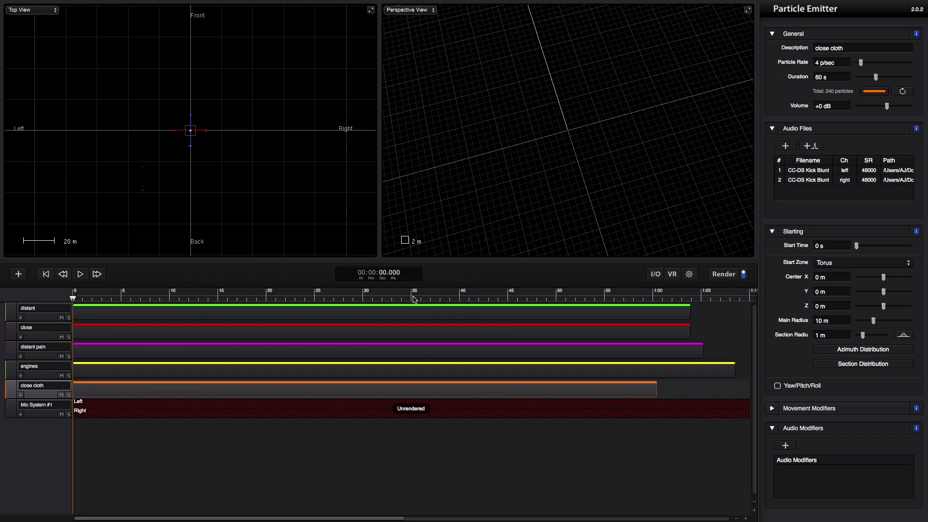
Set the close cloth emitter's section radius to 5 m and main radius to 15 m, checking the particle spread along the timeline
{"action": "left_click_drag", "start_coordinate": [413, 298], "coordinate": [398, 298]}
{"action": "left_click_drag", "start_coordinate": [401, 298], "coordinate": [407, 298]}
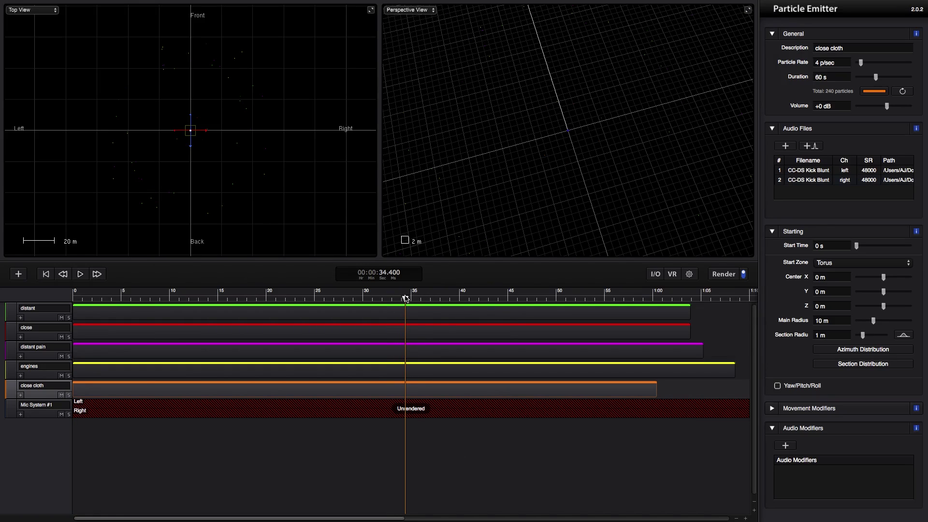
{"action": "left_click", "coordinate": [839, 337]}
{"action": "left_click_drag", "start_coordinate": [373, 302], "coordinate": [291, 301]}
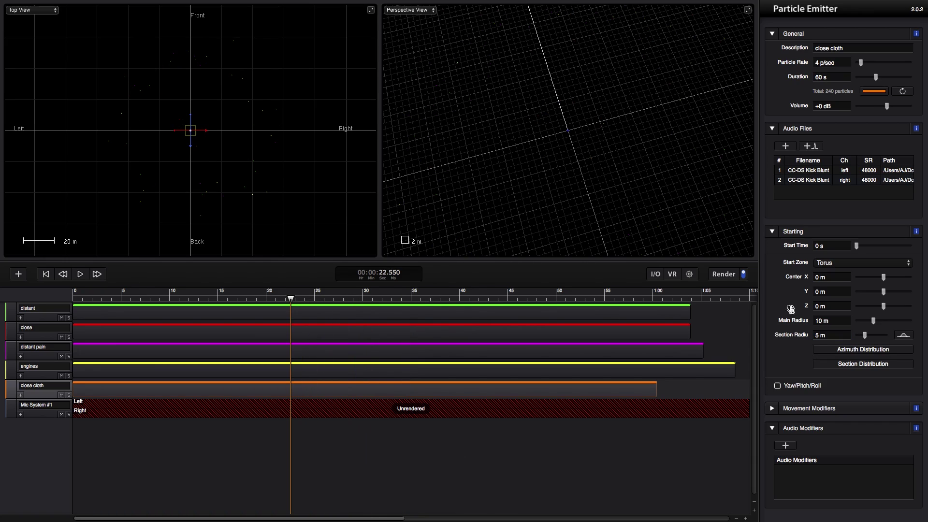
{"action": "left_click", "coordinate": [832, 320]}
{"action": "left_click_drag", "start_coordinate": [250, 300], "coordinate": [145, 299]}
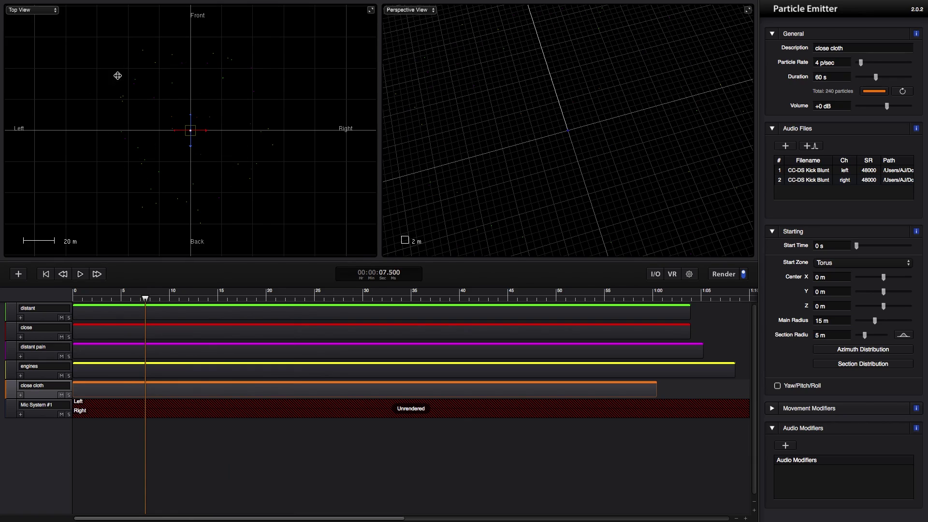
Render the opening from zero with the close cloth emitter, cancelling the render early, and play it twice
{"action": "left_click_drag", "start_coordinate": [145, 300], "coordinate": [55, 298]}
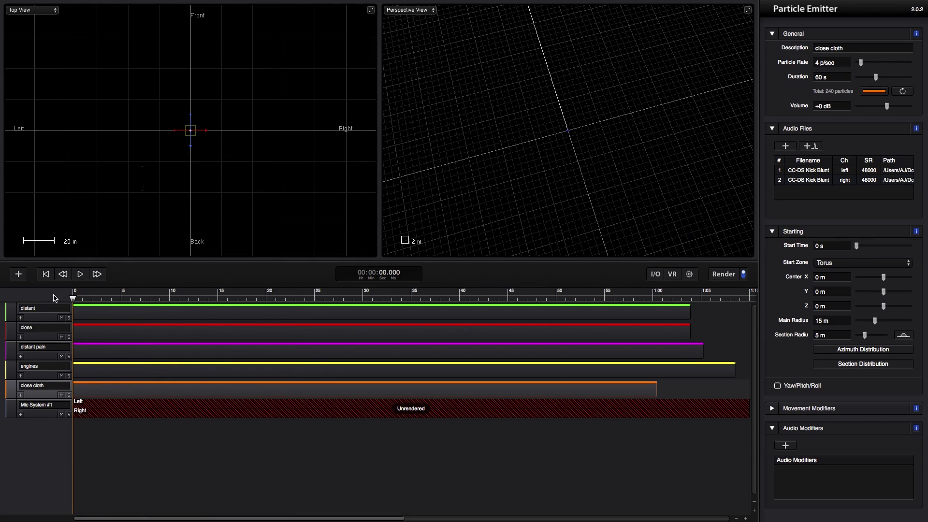
{"action": "left_click", "coordinate": [723, 274]}
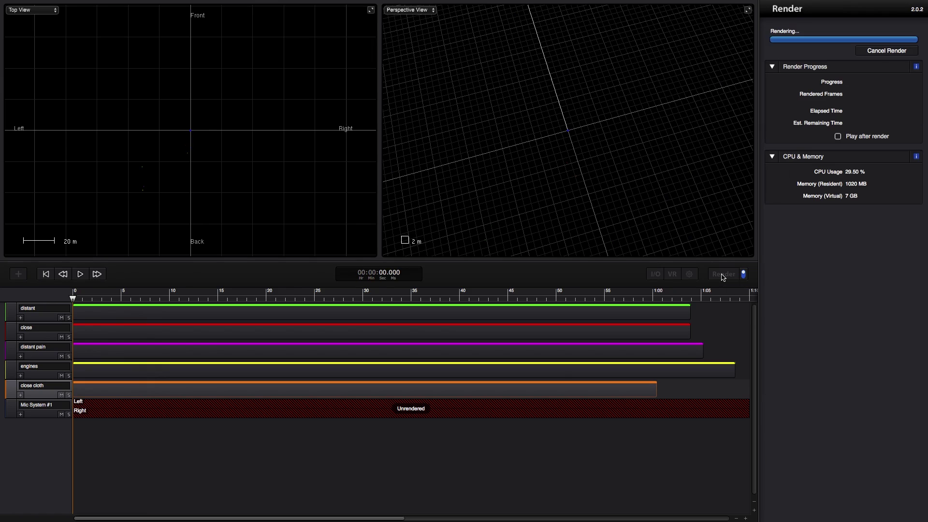
{"action": "left_click", "coordinate": [877, 52]}
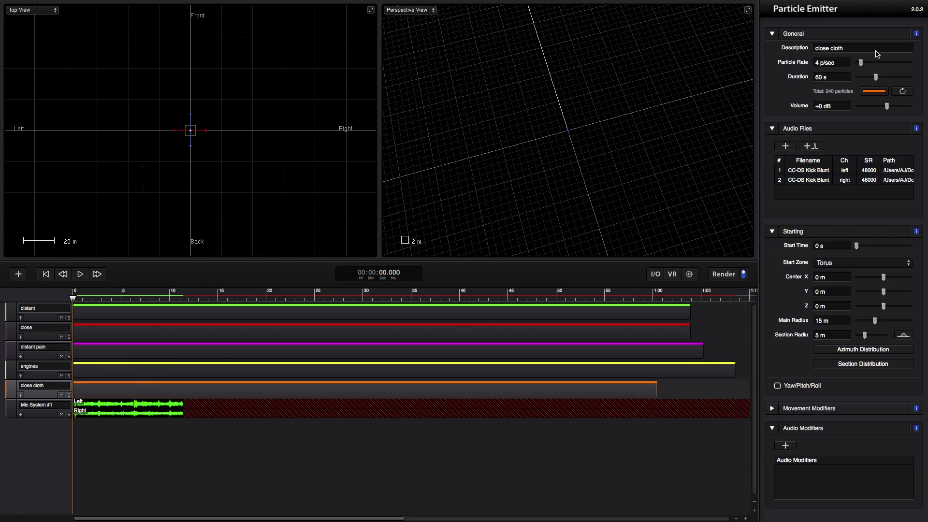
{"action": "left_click", "coordinate": [81, 274]}
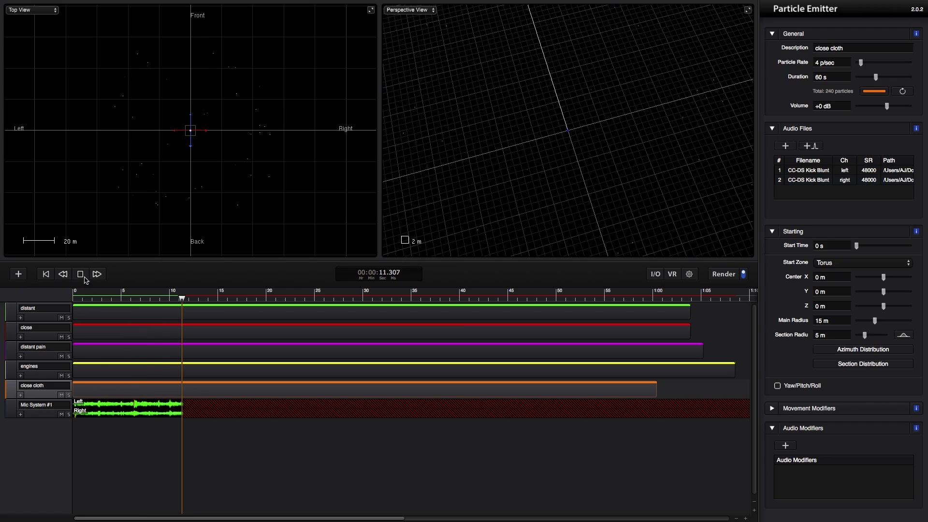
{"action": "left_click", "coordinate": [81, 274]}
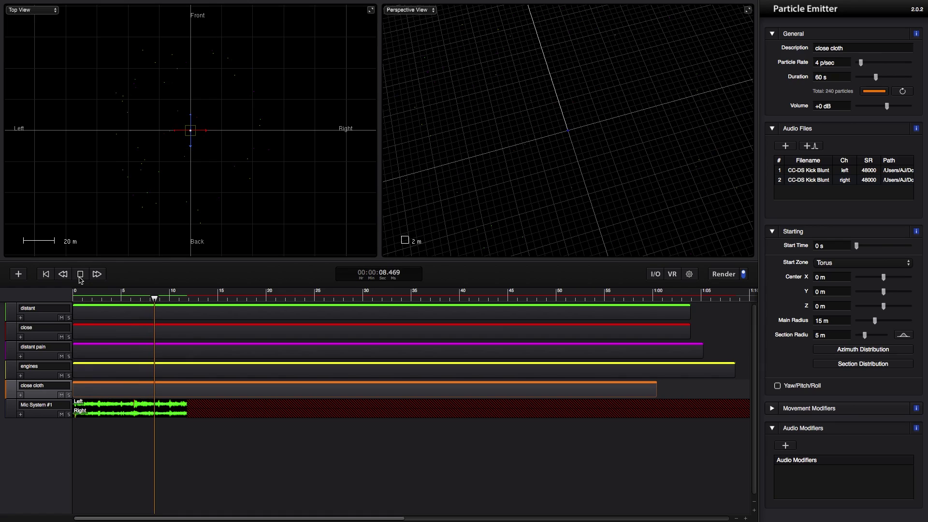
{"action": "left_click", "coordinate": [80, 276]}
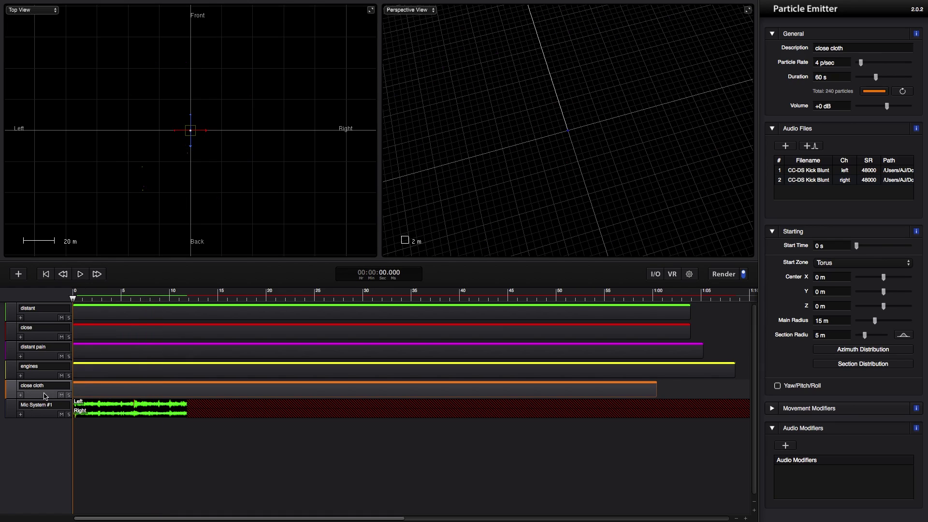
Remove both Kick Blunt entries from the close cloth emitter's audio files
{"action": "left_click", "coordinate": [869, 181]}
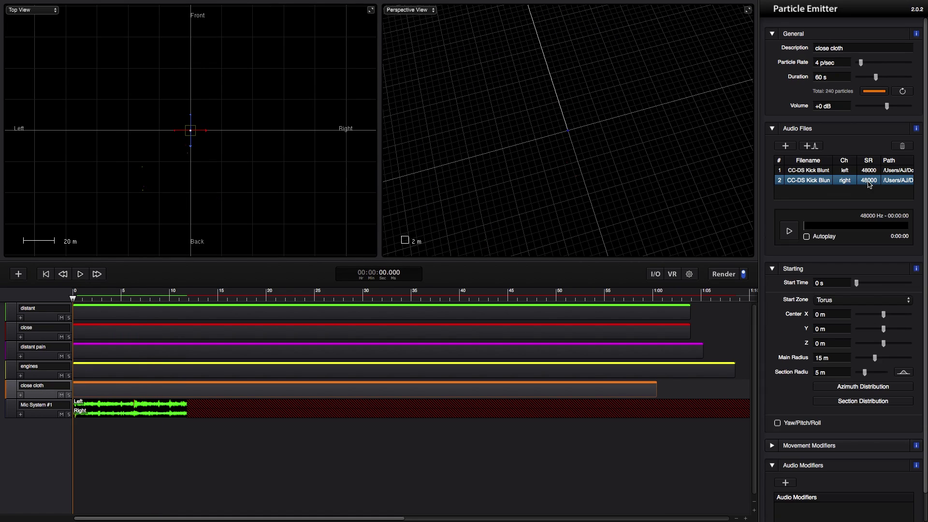
{"action": "left_click", "coordinate": [902, 147]}
{"action": "left_click", "coordinate": [901, 147]}
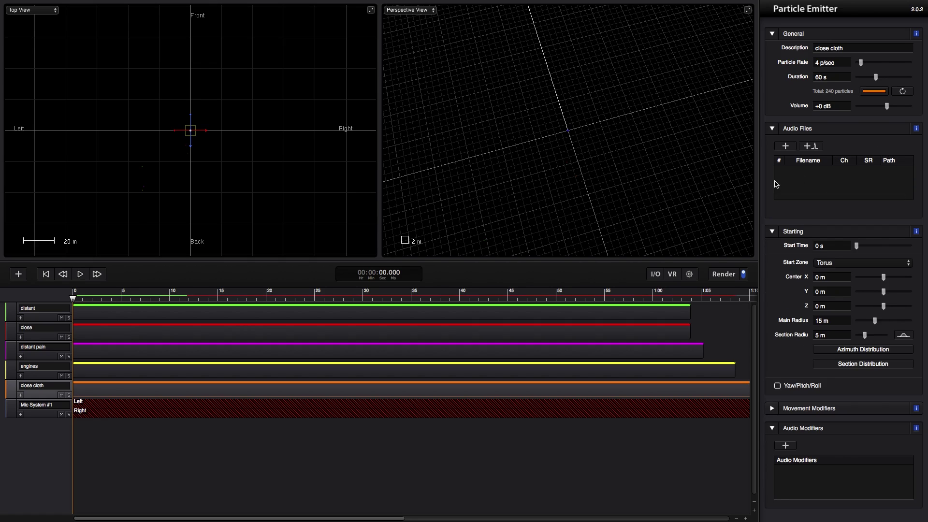
Import all files from the hand to hand folder into the close cloth emitter, using only the left channel of stereo files
{"action": "left_click", "coordinate": [785, 146]}
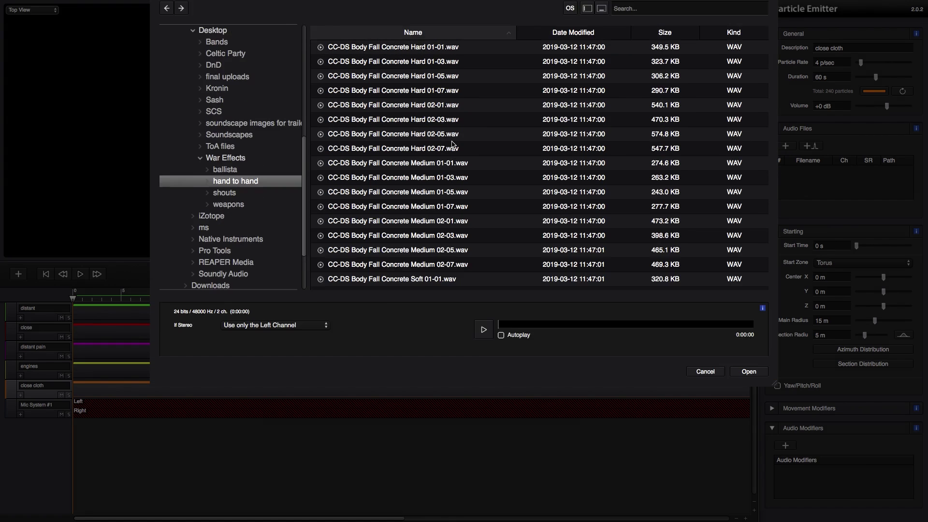
{"action": "left_click", "coordinate": [453, 140]}
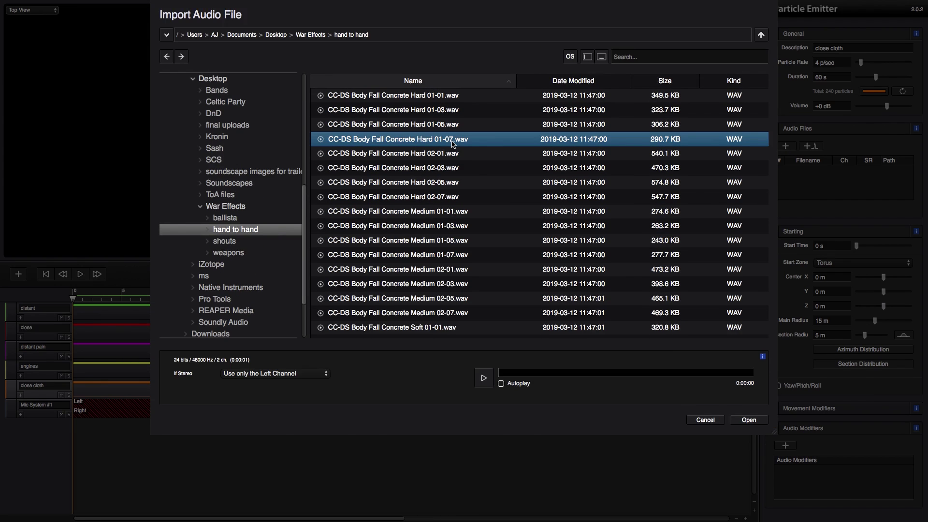
{"action": "key", "text": "super+a"}
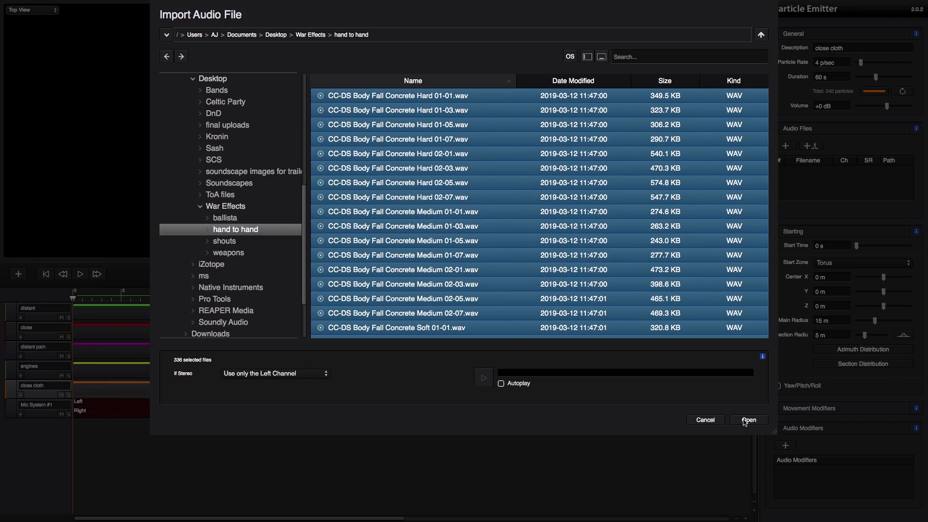
{"action": "scroll", "coordinate": [638, 211], "scroll_direction": "down", "scroll_amount": 5}
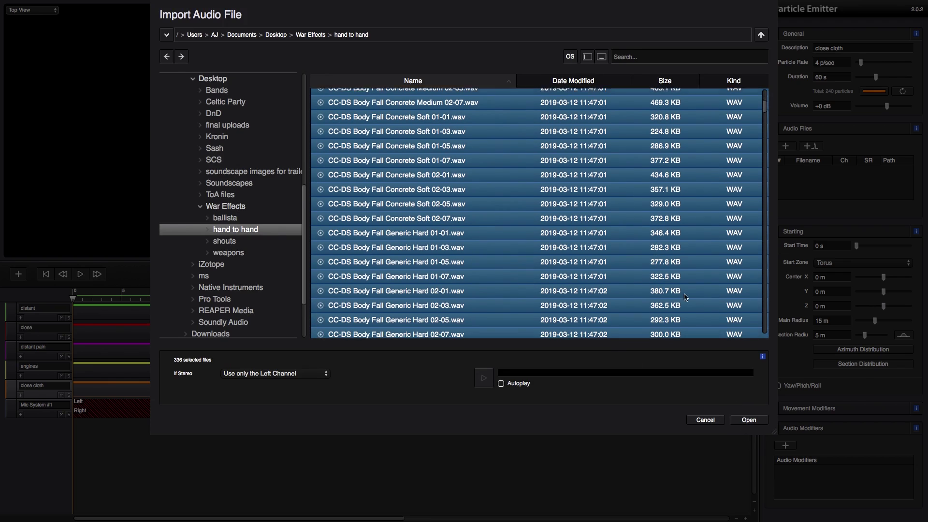
{"action": "left_click", "coordinate": [748, 419]}
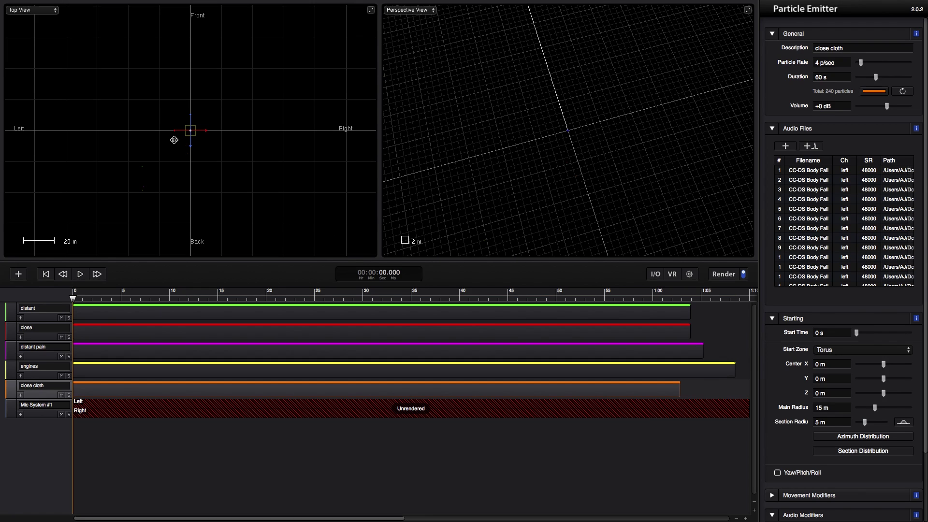
Save the project to the Desktop as "full scale war"
{"action": "mouse_move", "coordinate": [16, 6]}
{"action": "left_click", "coordinate": [93, 6]}
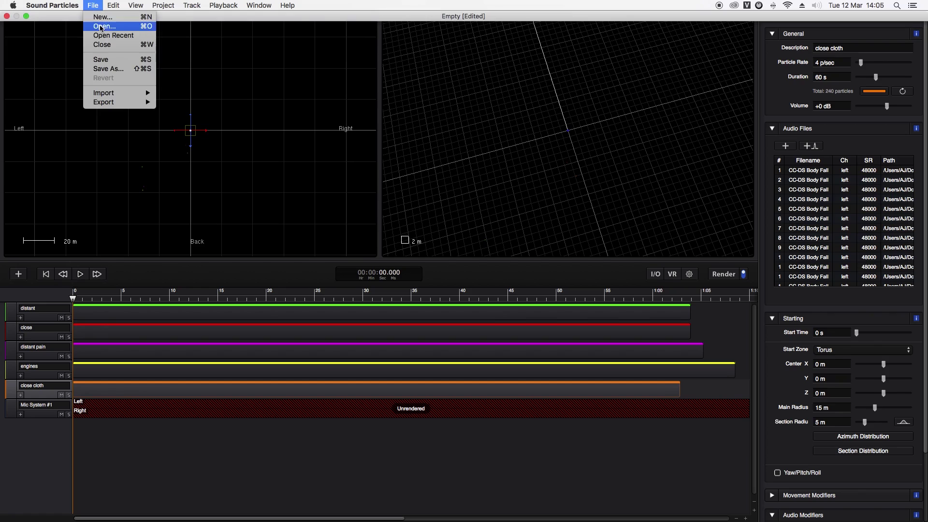
{"action": "left_click", "coordinate": [111, 60]}
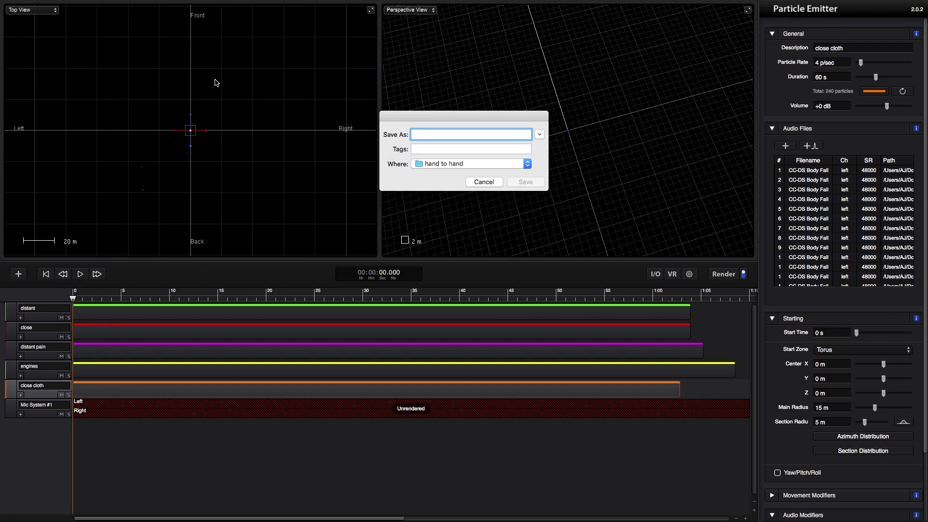
{"action": "left_click", "coordinate": [456, 167]}
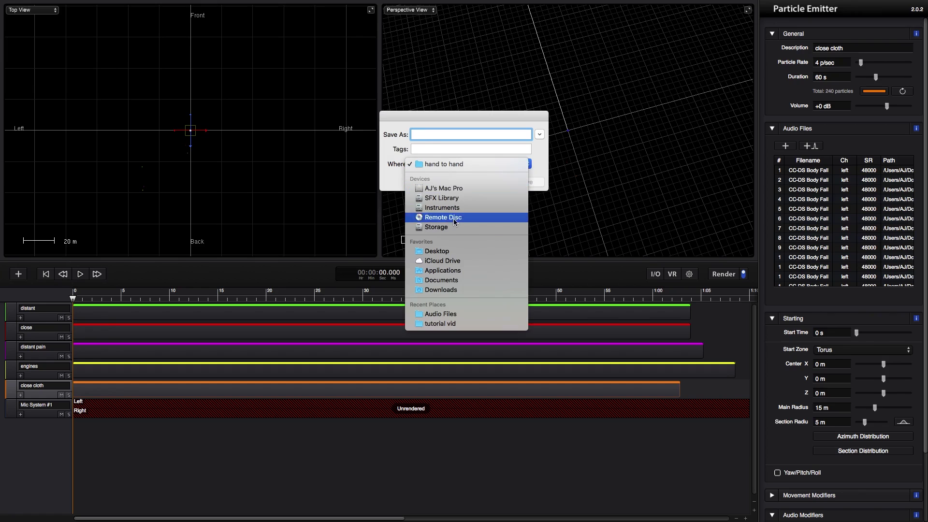
{"action": "left_click", "coordinate": [450, 252]}
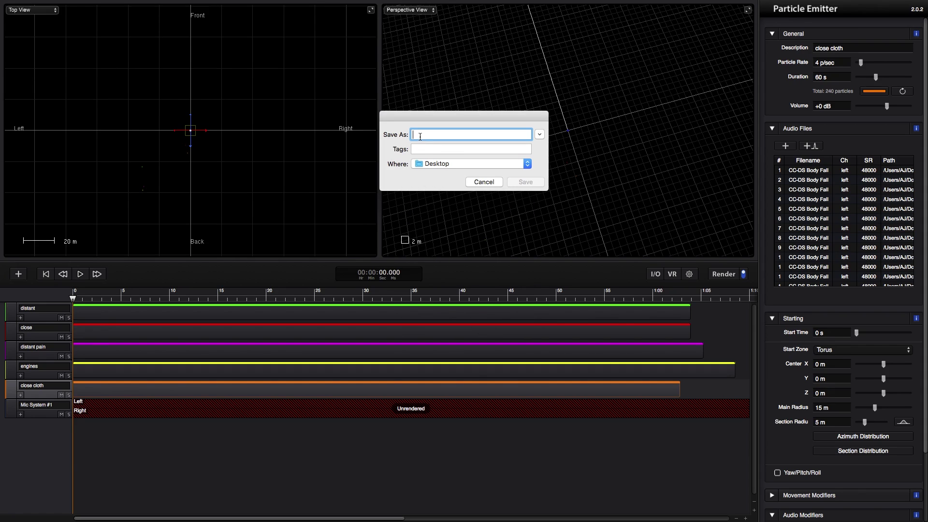
{"action": "type", "text": "full scale wa"}
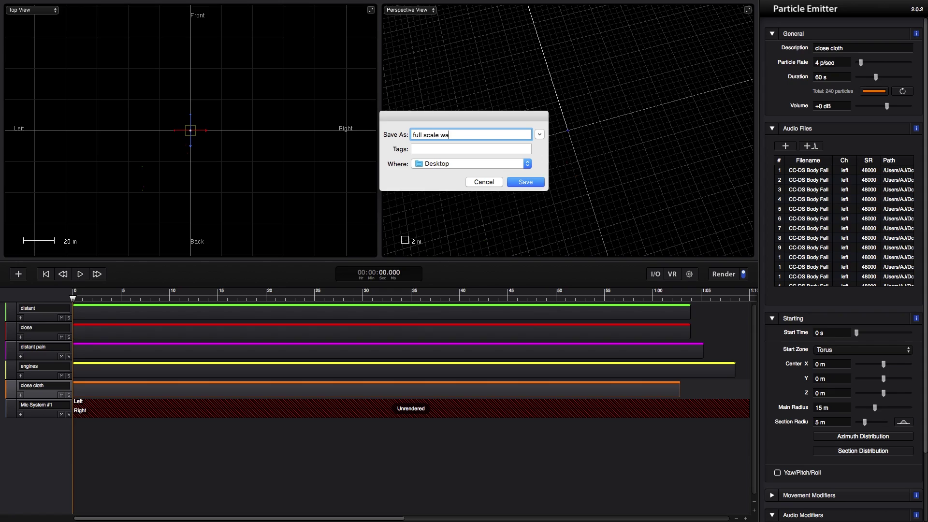
{"action": "type", "text": "r"}
{"action": "key", "text": "Return"}
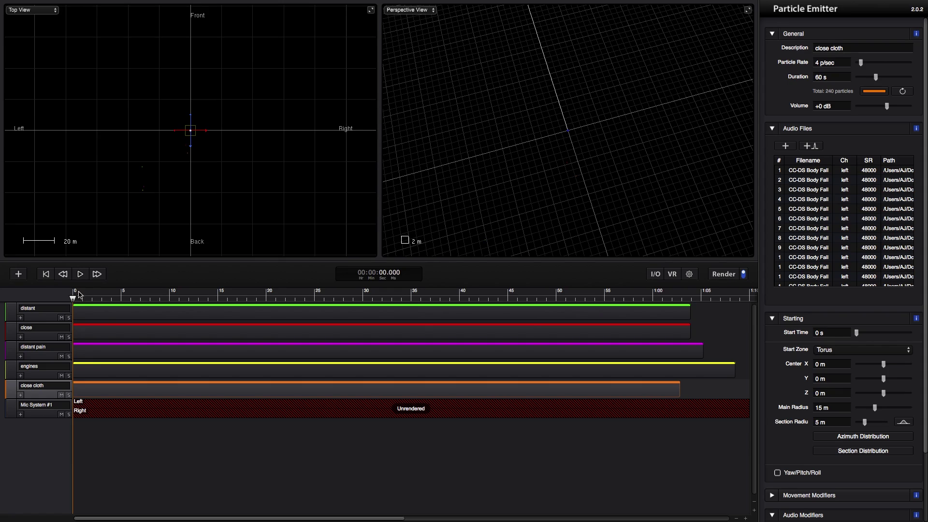
Render the opening from zero with the hand to hand sounds, stopping the render early, and play it back
{"action": "left_click_drag", "start_coordinate": [76, 298], "coordinate": [42, 298]}
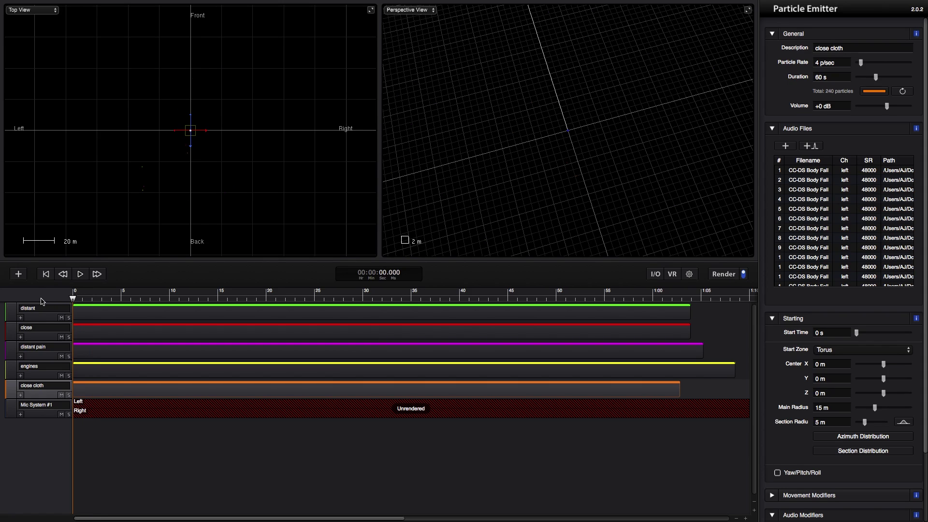
{"action": "left_click", "coordinate": [721, 279]}
{"action": "left_click", "coordinate": [821, 51]}
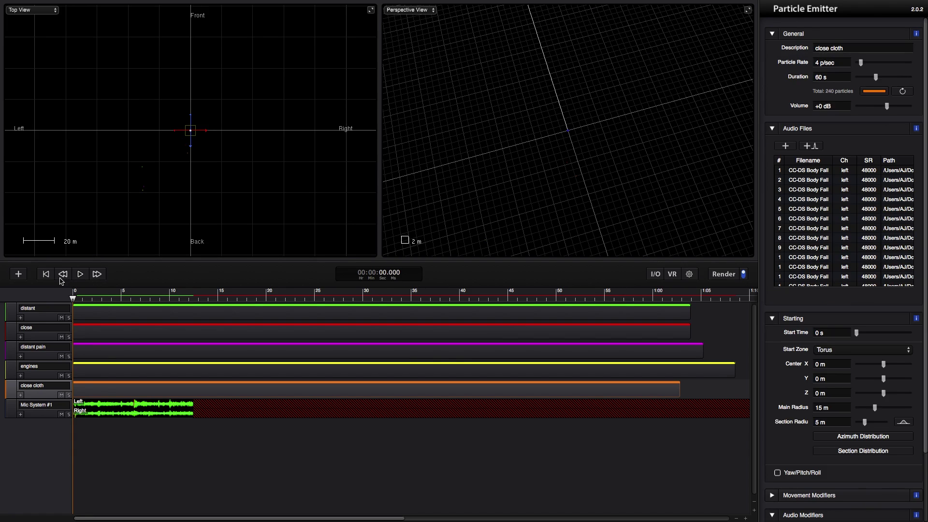
{"action": "left_click", "coordinate": [80, 274]}
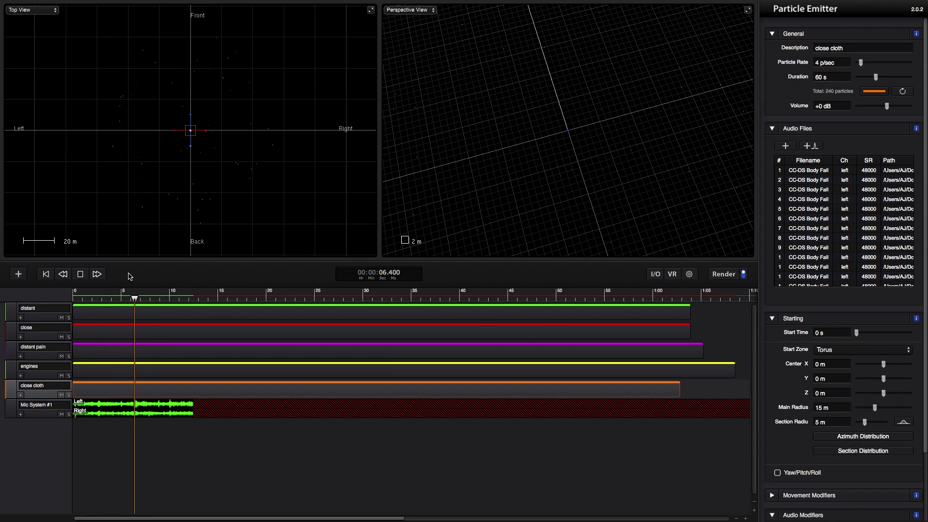
{"action": "left_click", "coordinate": [80, 275]}
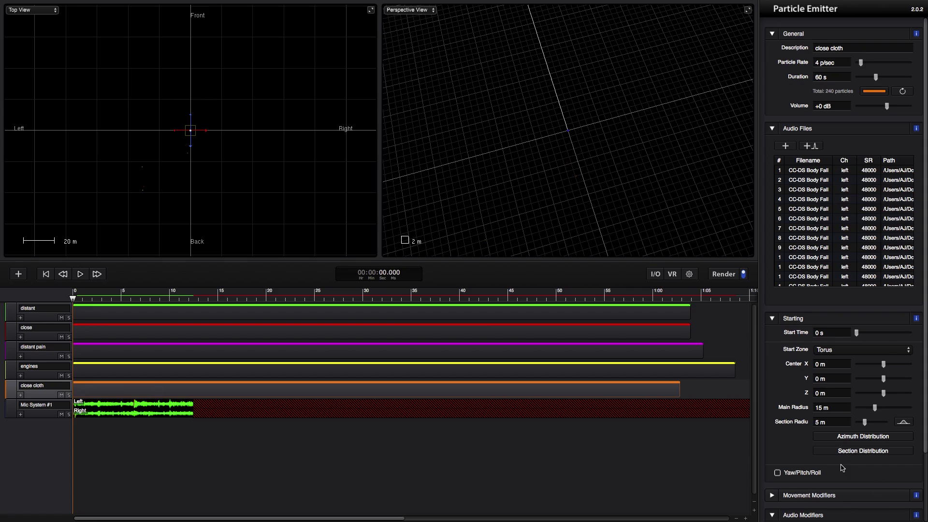
Add a Random Gains audio modifier to the close cloth emitter
{"action": "scroll", "coordinate": [842, 467], "scroll_direction": "down", "scroll_amount": 5}
{"action": "left_click", "coordinate": [785, 452]}
{"action": "mouse_move", "coordinate": [798, 465]}
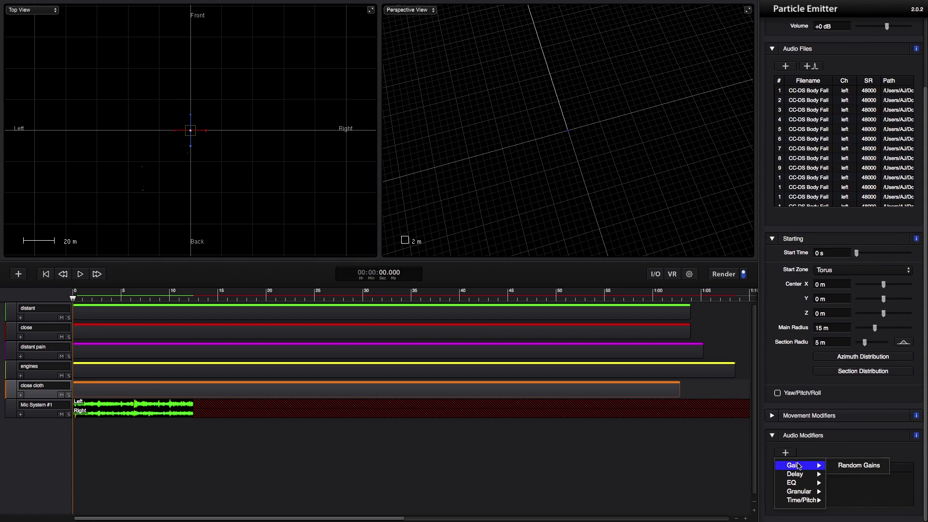
{"action": "left_click", "coordinate": [842, 465]}
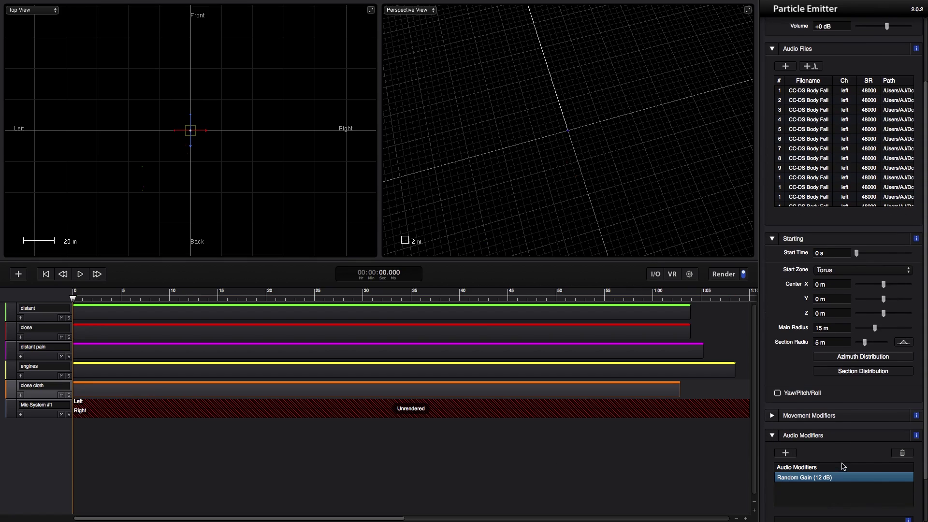
Review the engines, distant pain, close and distant emitters' settings, and lower the close cloth emitter's volume to -2.629 dB
{"action": "left_click", "coordinate": [33, 371]}
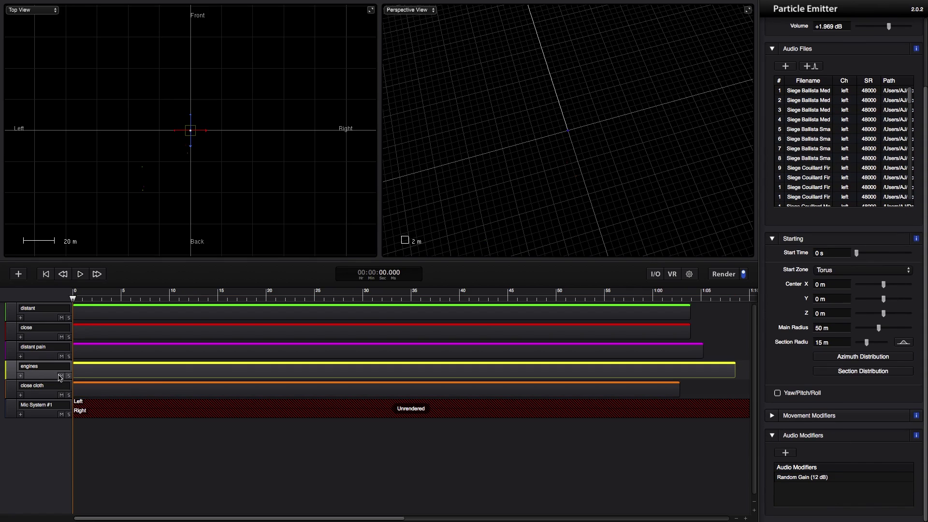
{"action": "left_click", "coordinate": [38, 357]}
{"action": "left_click", "coordinate": [38, 338]}
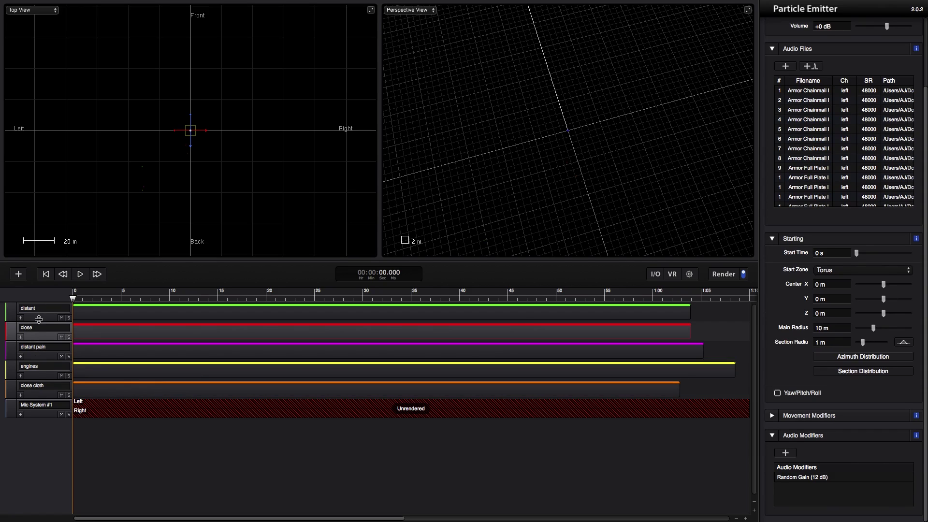
{"action": "left_click", "coordinate": [39, 318]}
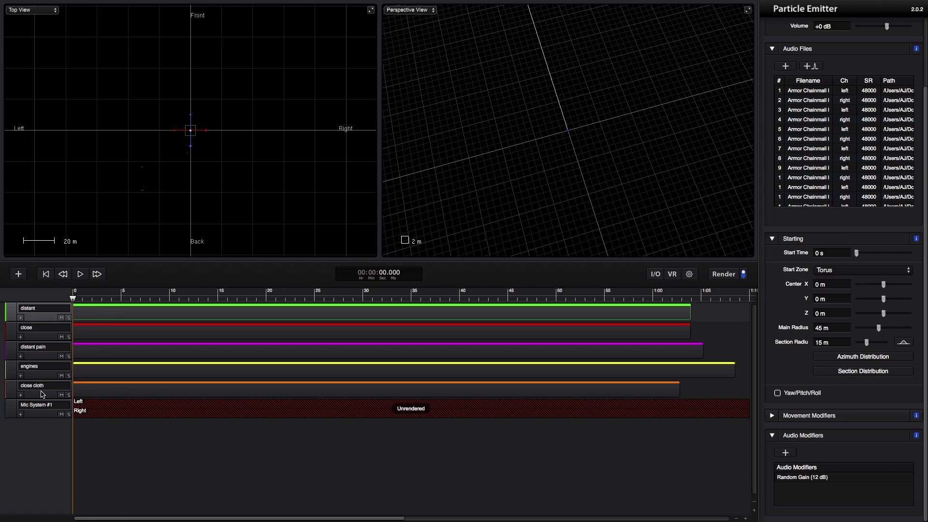
{"action": "scroll", "coordinate": [784, 248], "scroll_direction": "up", "scroll_amount": 3}
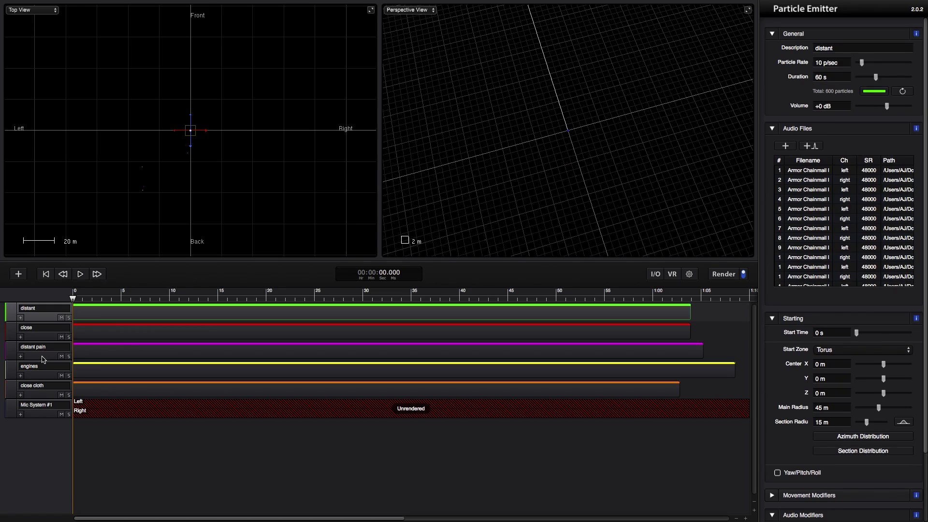
{"action": "left_click", "coordinate": [39, 397]}
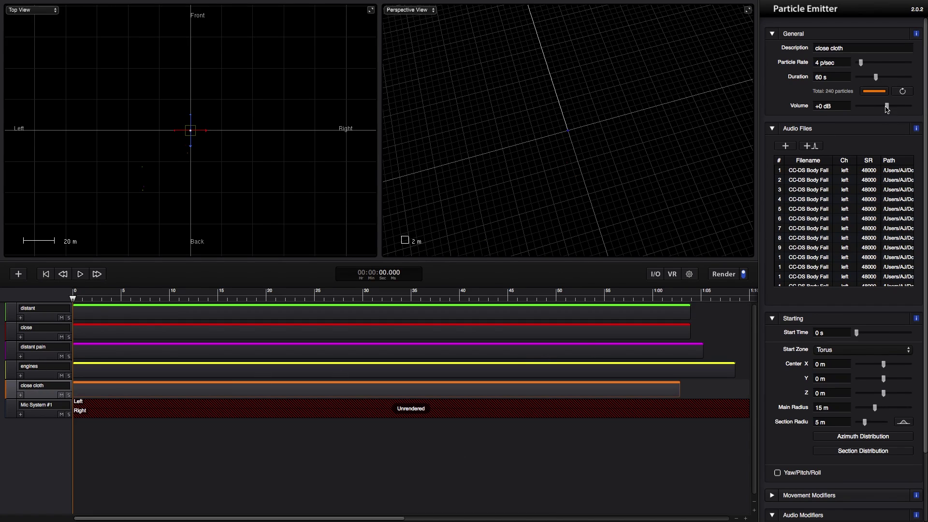
{"action": "left_click_drag", "start_coordinate": [884, 106], "coordinate": [883, 106]}
{"action": "left_click_drag", "start_coordinate": [884, 107], "coordinate": [884, 107]}
Render the opening again with the lowered close cloth volume and play back the rendered section
{"action": "left_click", "coordinate": [723, 275]}
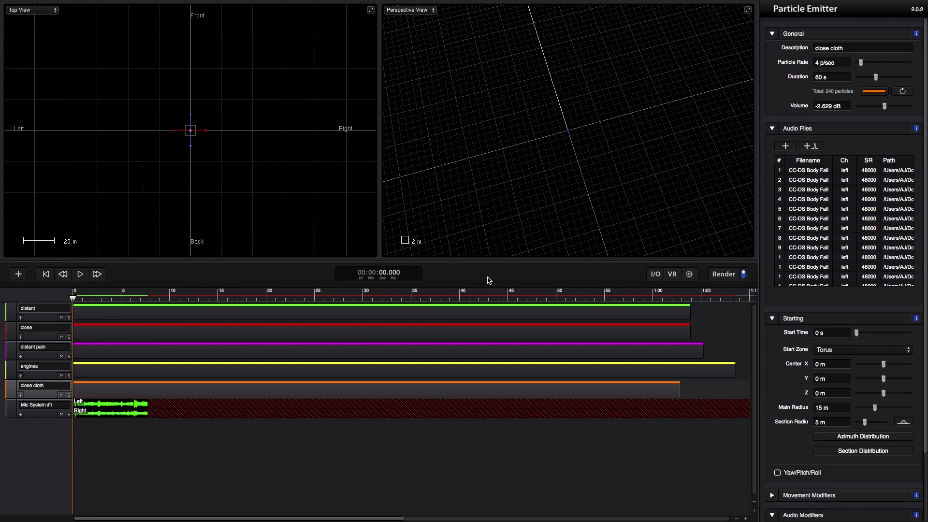
{"action": "left_click", "coordinate": [80, 274]}
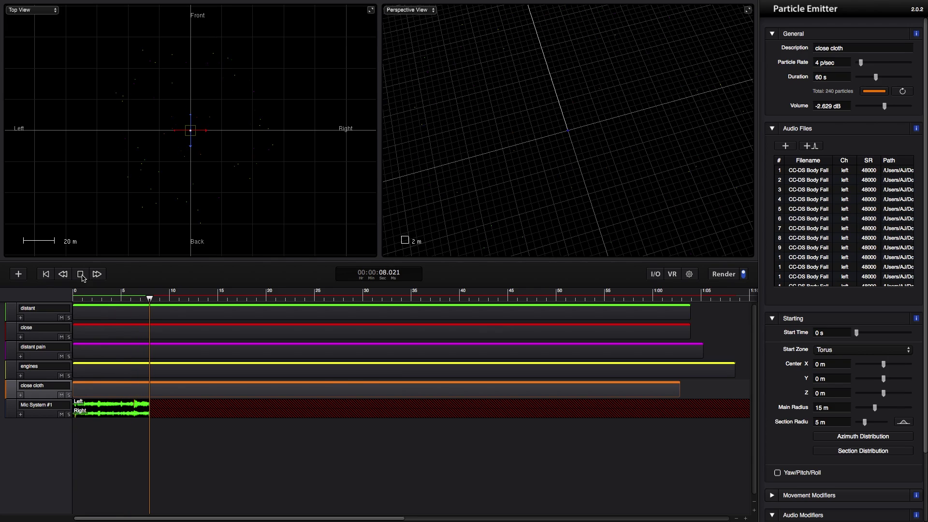
{"action": "left_click", "coordinate": [81, 275]}
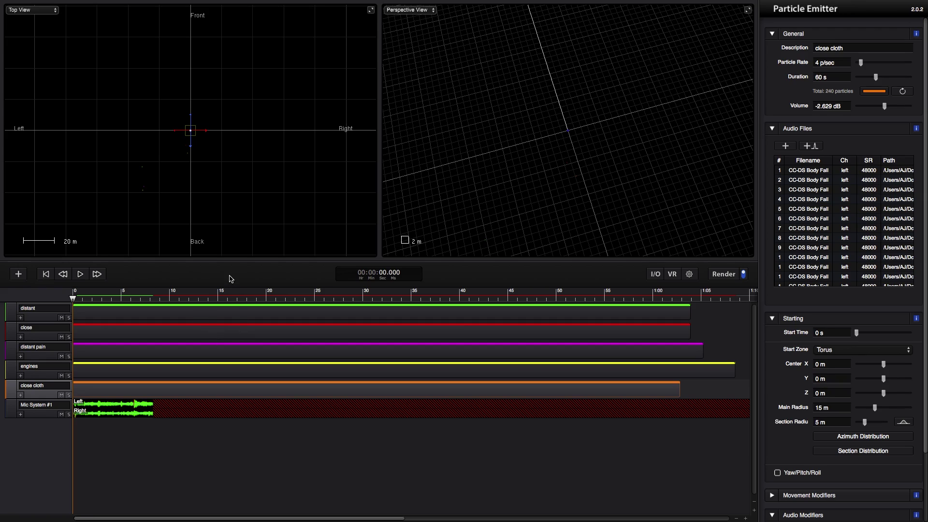
Render the complete soundscape to the microphone track and play it from the beginning
{"action": "left_click", "coordinate": [723, 274]}
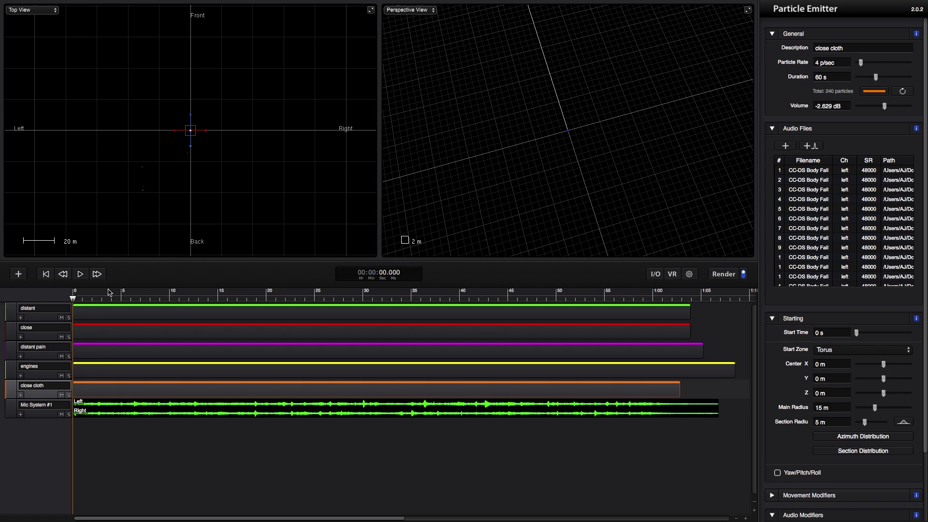
{"action": "left_click", "coordinate": [46, 274]}
{"action": "left_click", "coordinate": [80, 275]}
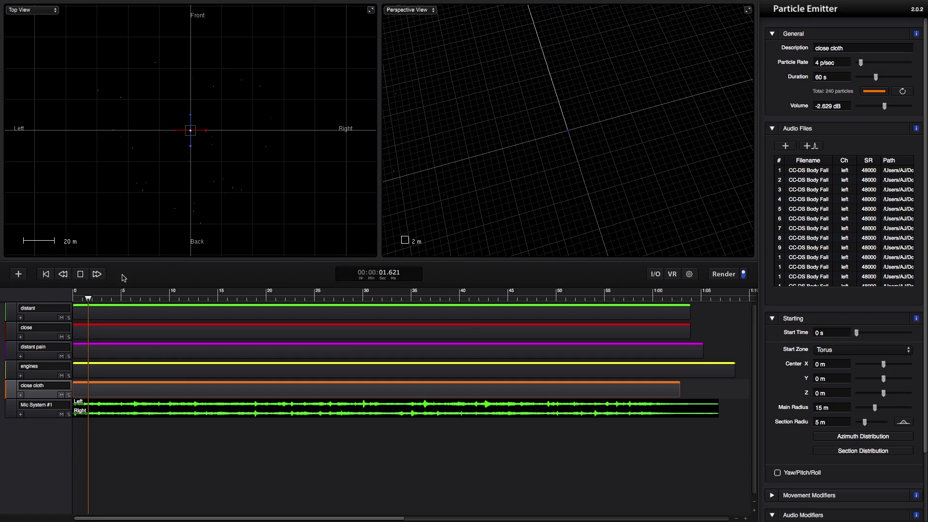